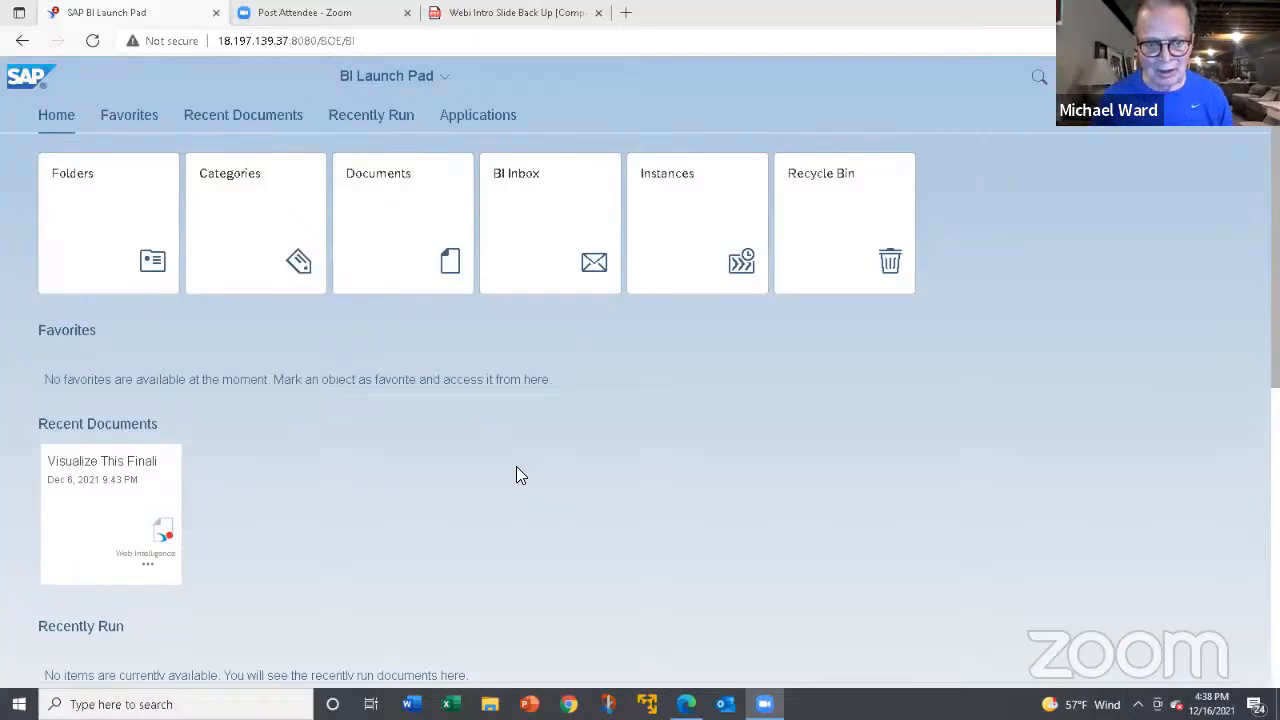
# Start a new Web Intelligence document using the eFashion.unx universe from the SAP BI Platform Repository as its data source.
pyautogui.scroll(-5, 462, 410)
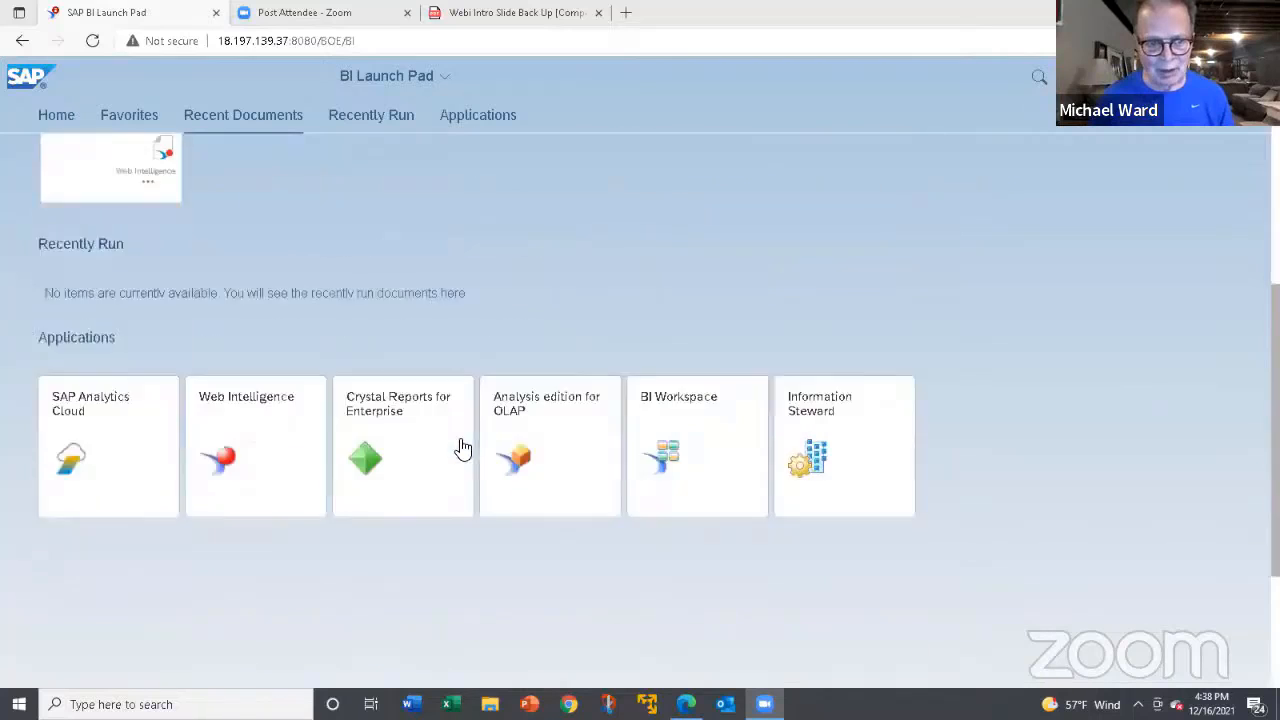
pyautogui.scroll(2, 458, 438)
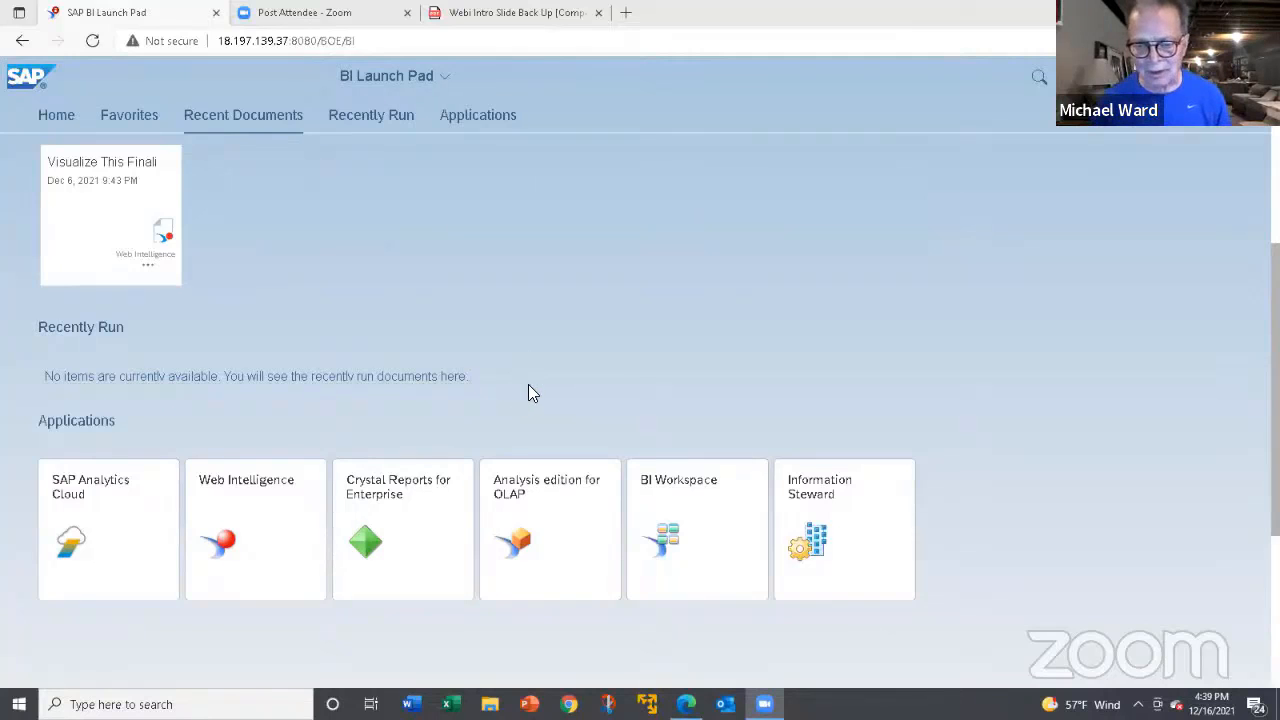
pyautogui.click(218, 534)
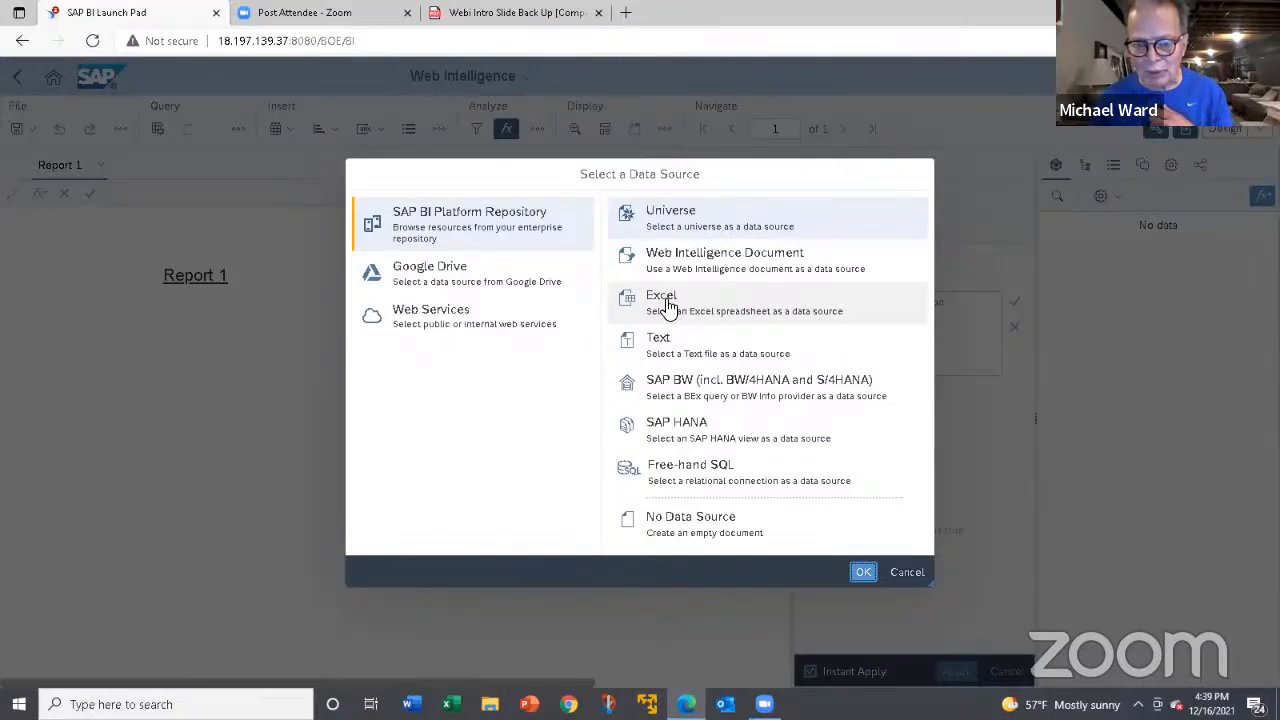
pyautogui.click(685, 214)
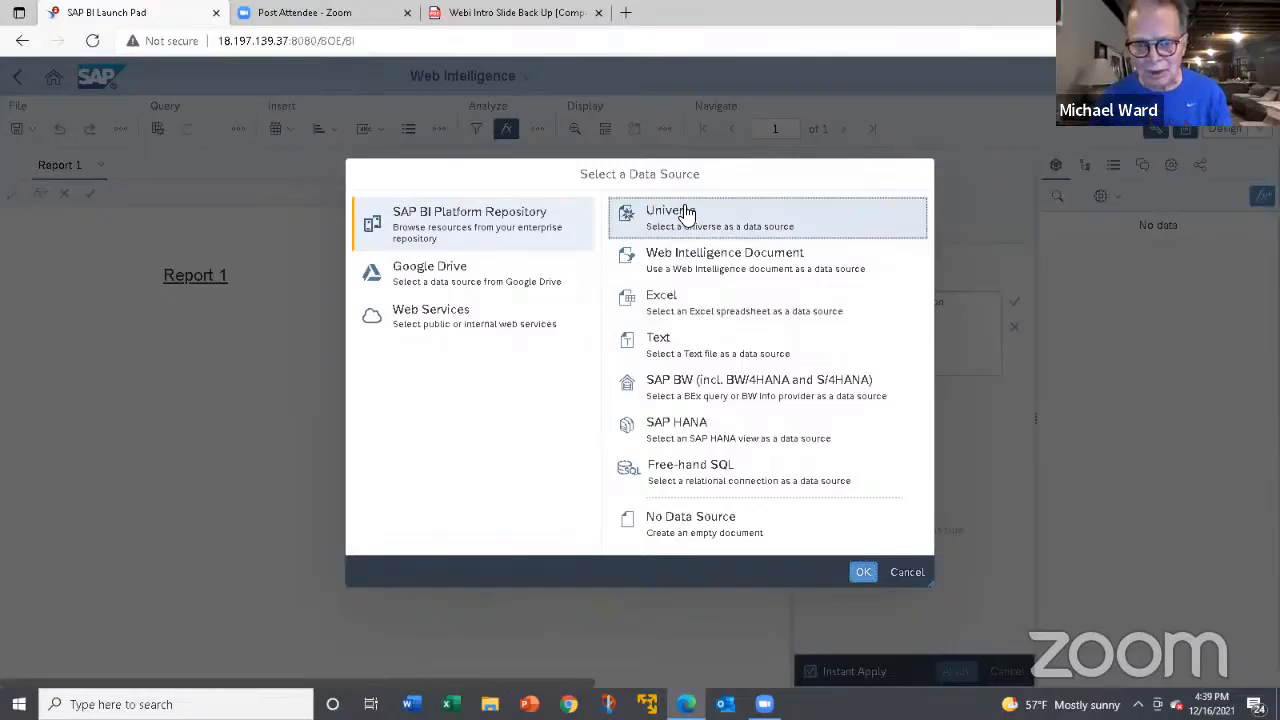
pyautogui.doubleClick(685, 214)
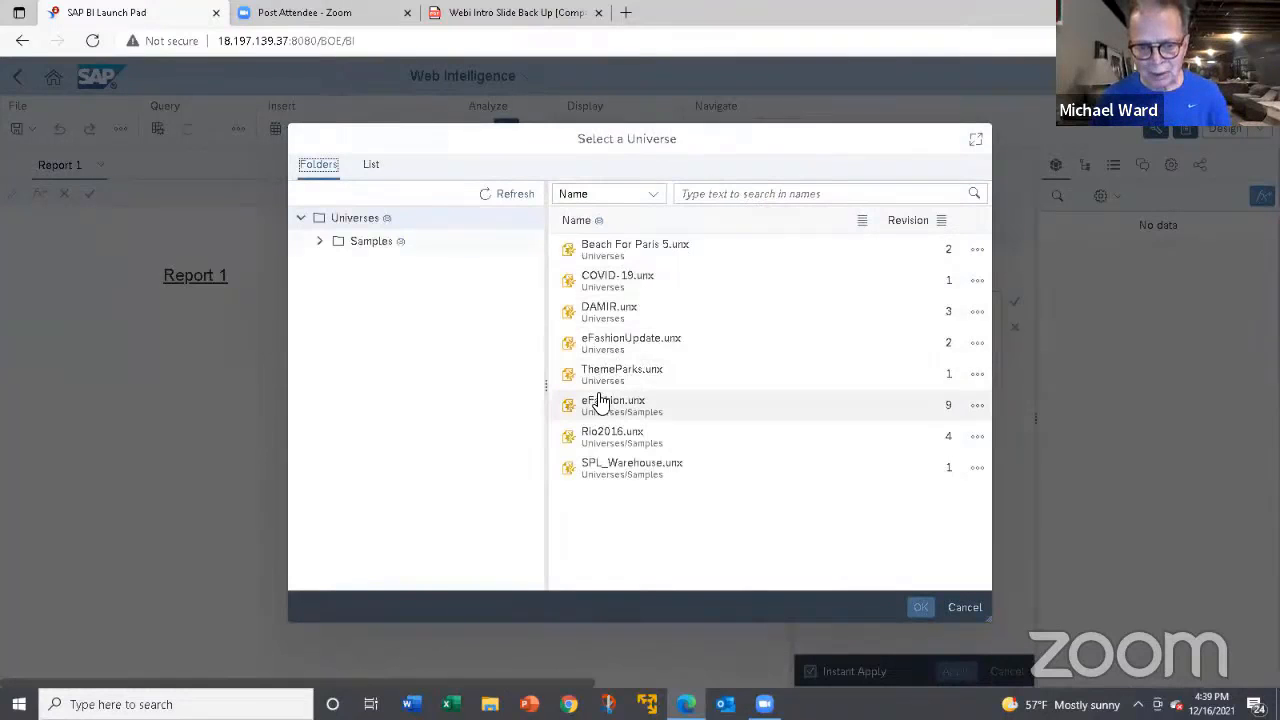
pyautogui.doubleClick(601, 404)
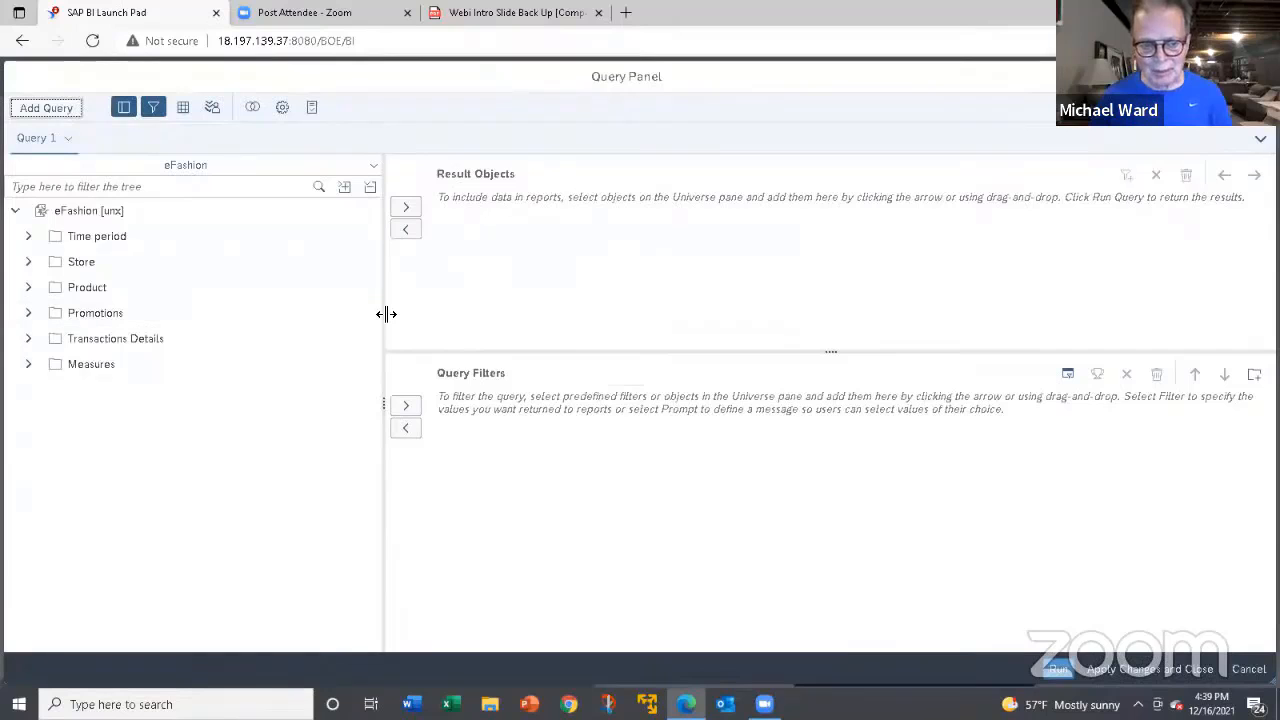
# Add Year and Quarter from Time period and State from Store to the query's result objects.
pyautogui.moveTo(386, 314); pyautogui.dragTo(286, 304)
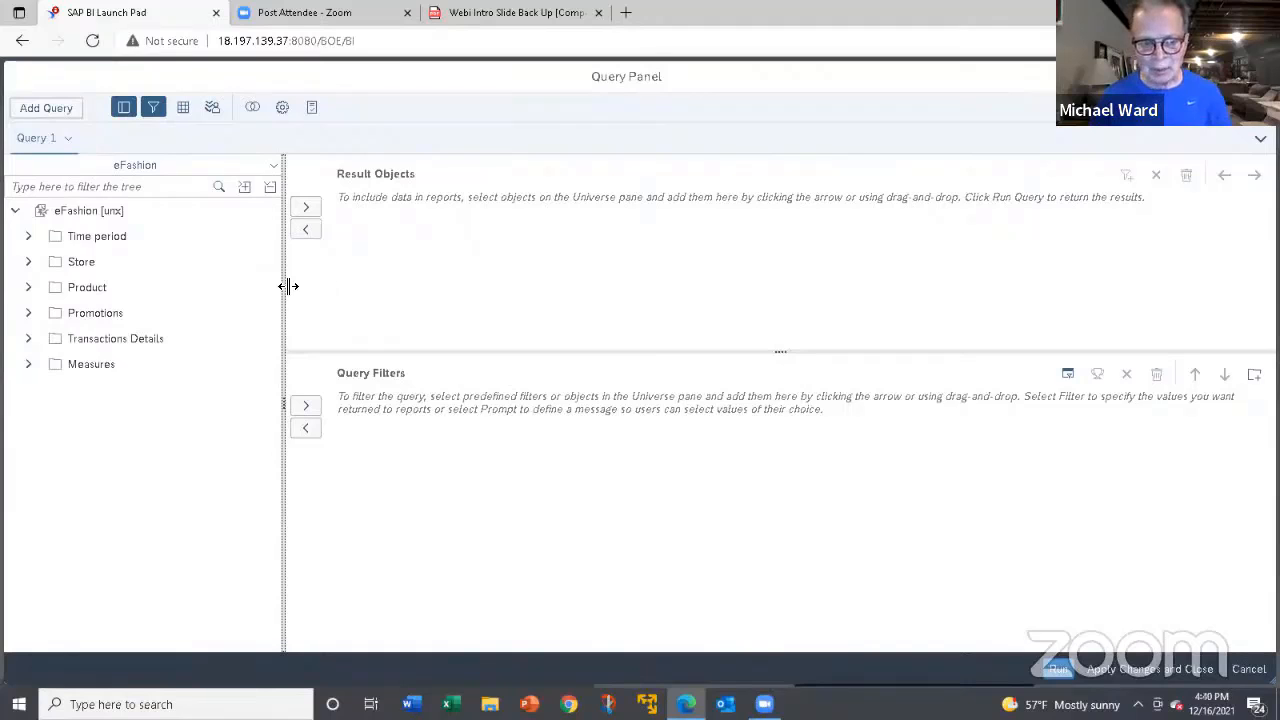
pyautogui.moveTo(283, 286); pyautogui.dragTo(280, 284)
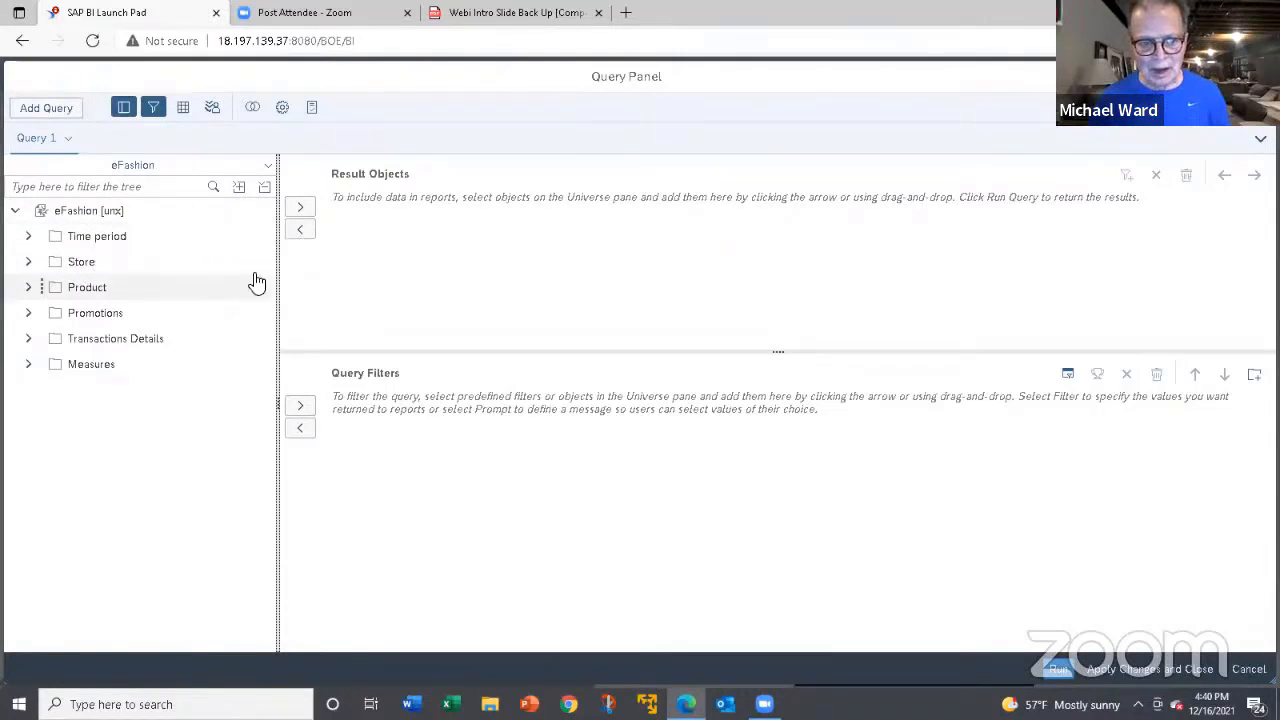
pyautogui.click(29, 237)
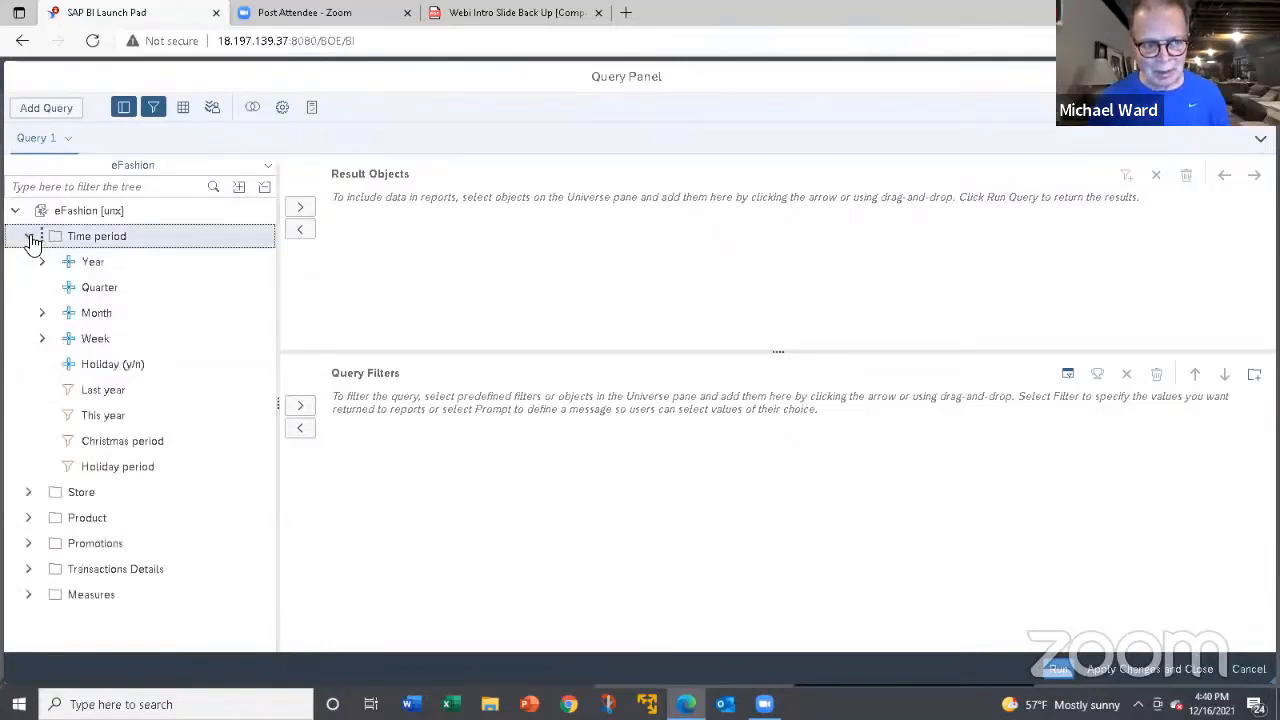
pyautogui.click(92, 263)
pyautogui.doubleClick(92, 263)
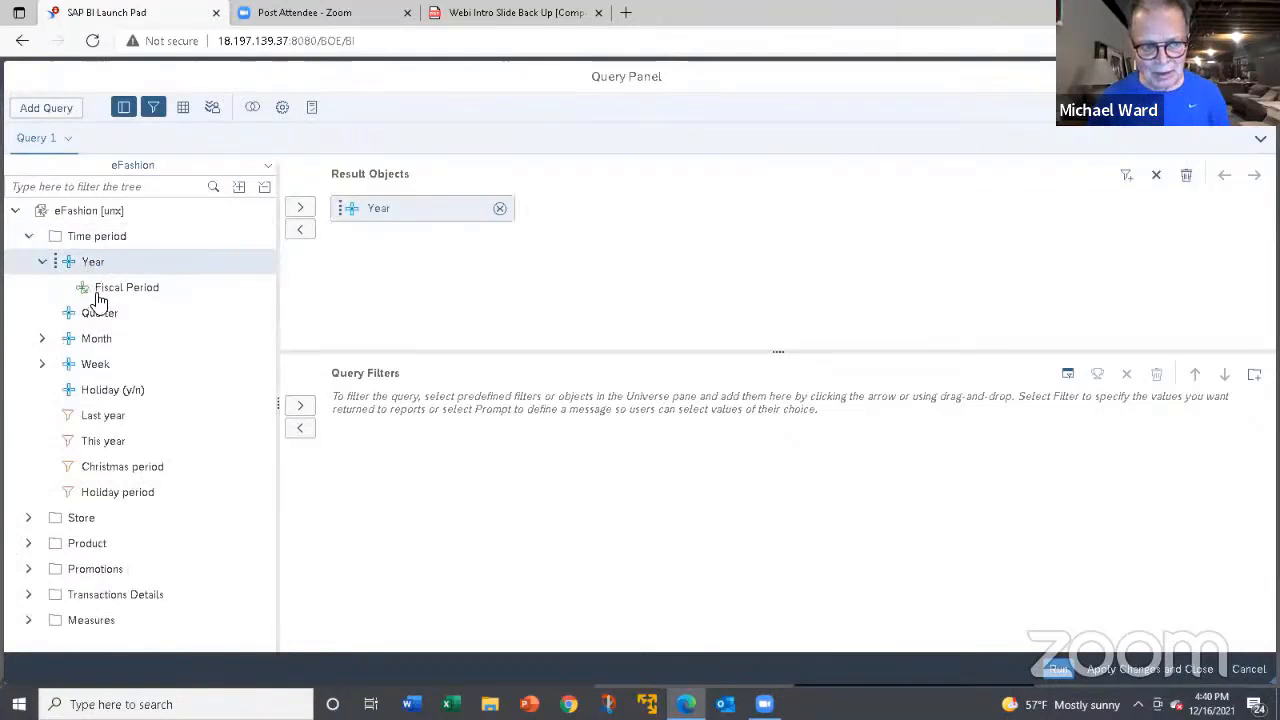
pyautogui.click(100, 314)
pyautogui.doubleClick(104, 314)
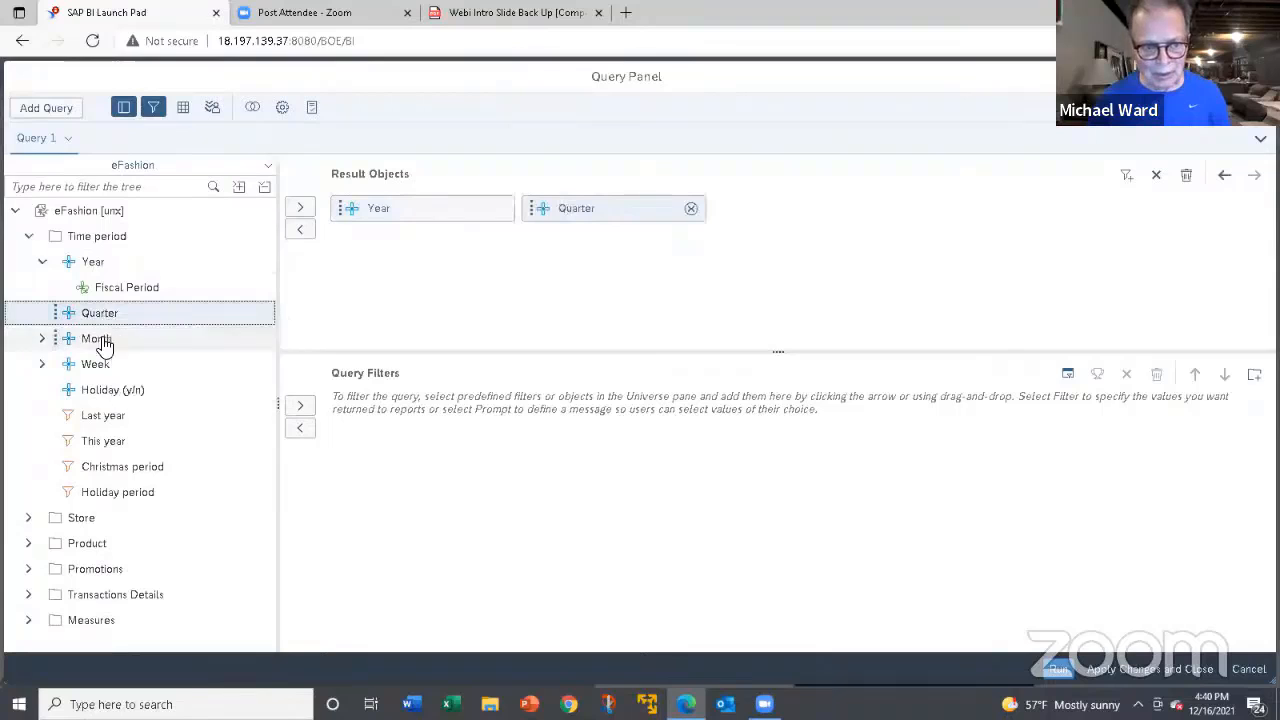
pyautogui.click(29, 519)
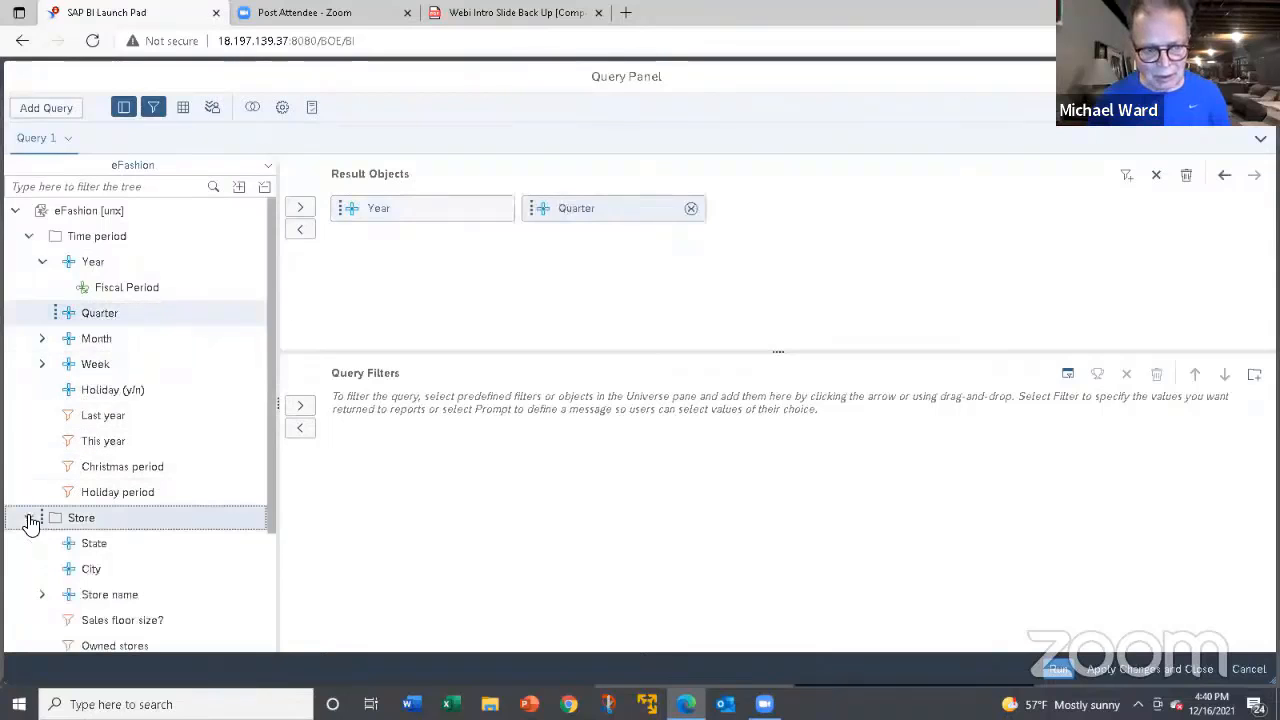
pyautogui.doubleClick(103, 548)
# Add the Sales revenue and Quantity sold measures to the result objects and run the query.
pyautogui.scroll(-3, 124, 529)
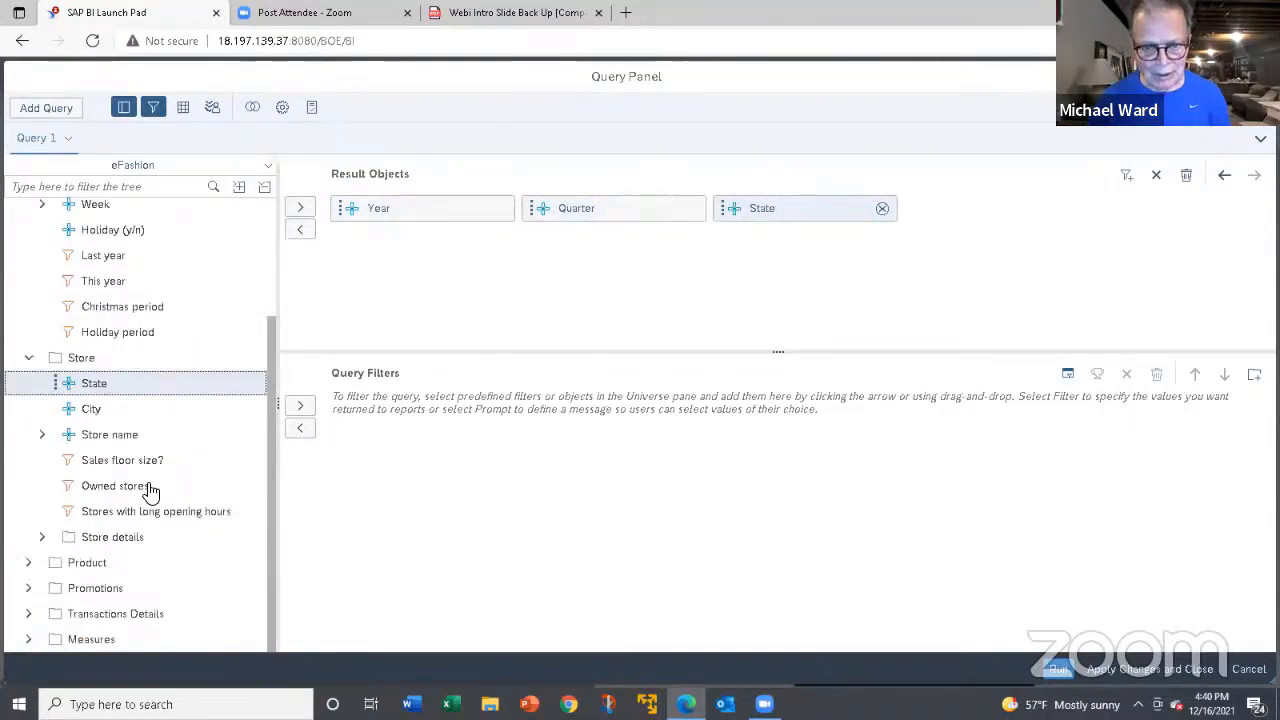
pyautogui.click(30, 641)
pyautogui.moveTo(272, 576); pyautogui.dragTo(274, 638)
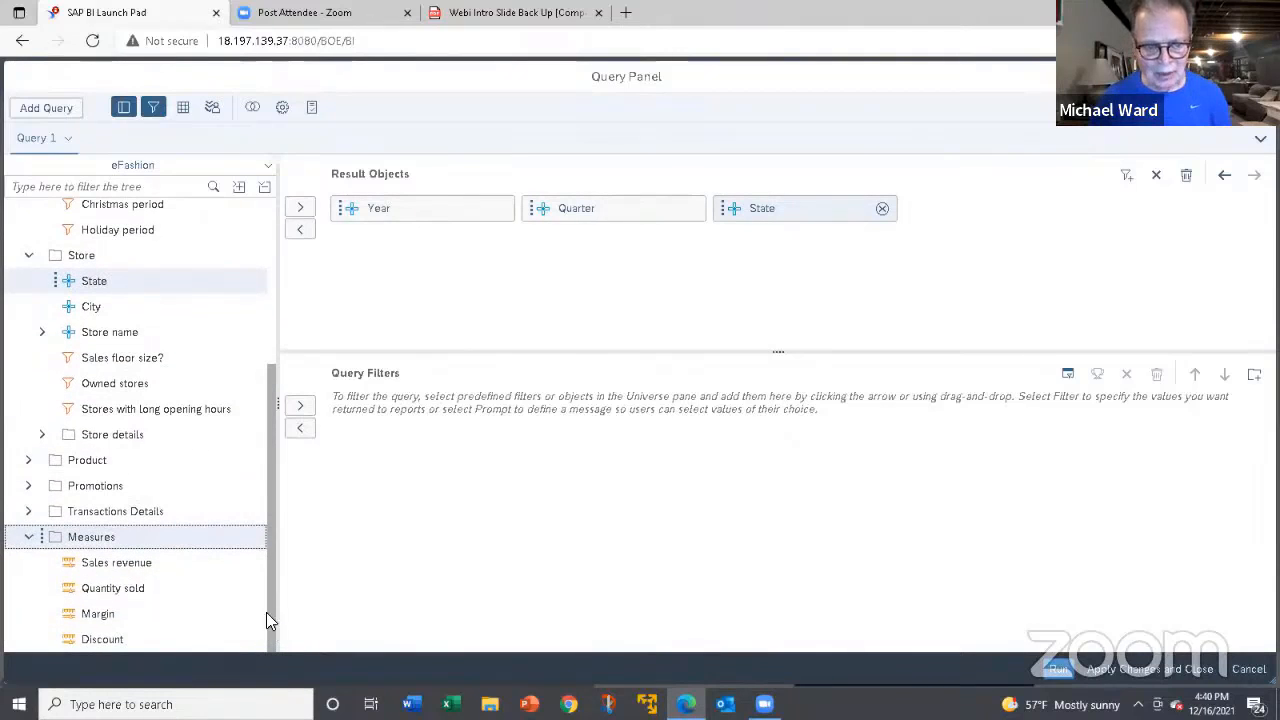
pyautogui.click(127, 570)
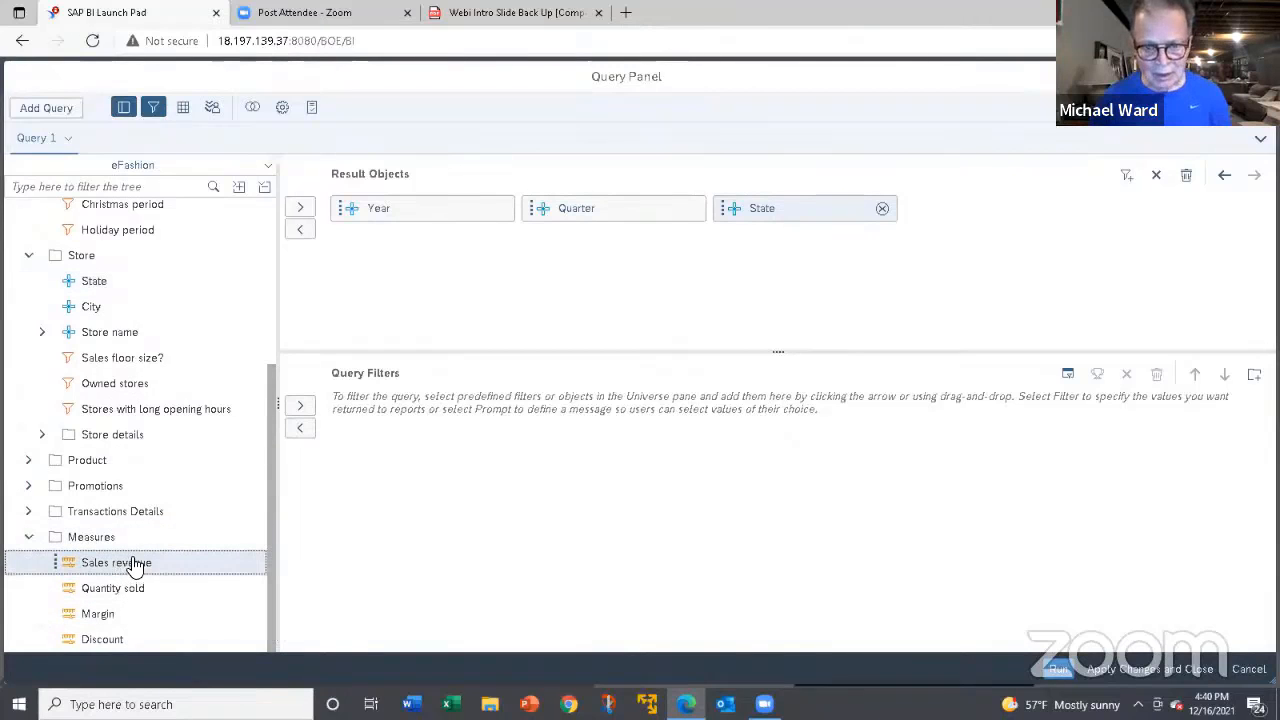
pyautogui.doubleClick(130, 564)
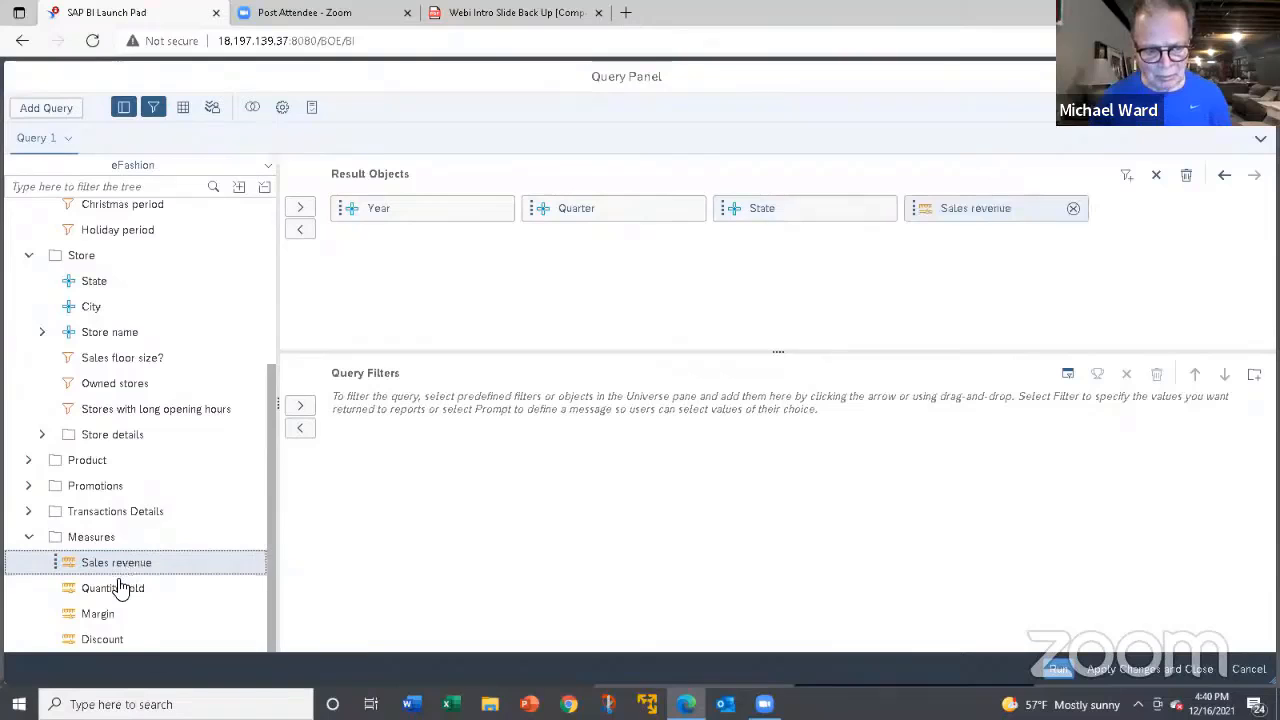
pyautogui.doubleClick(121, 587)
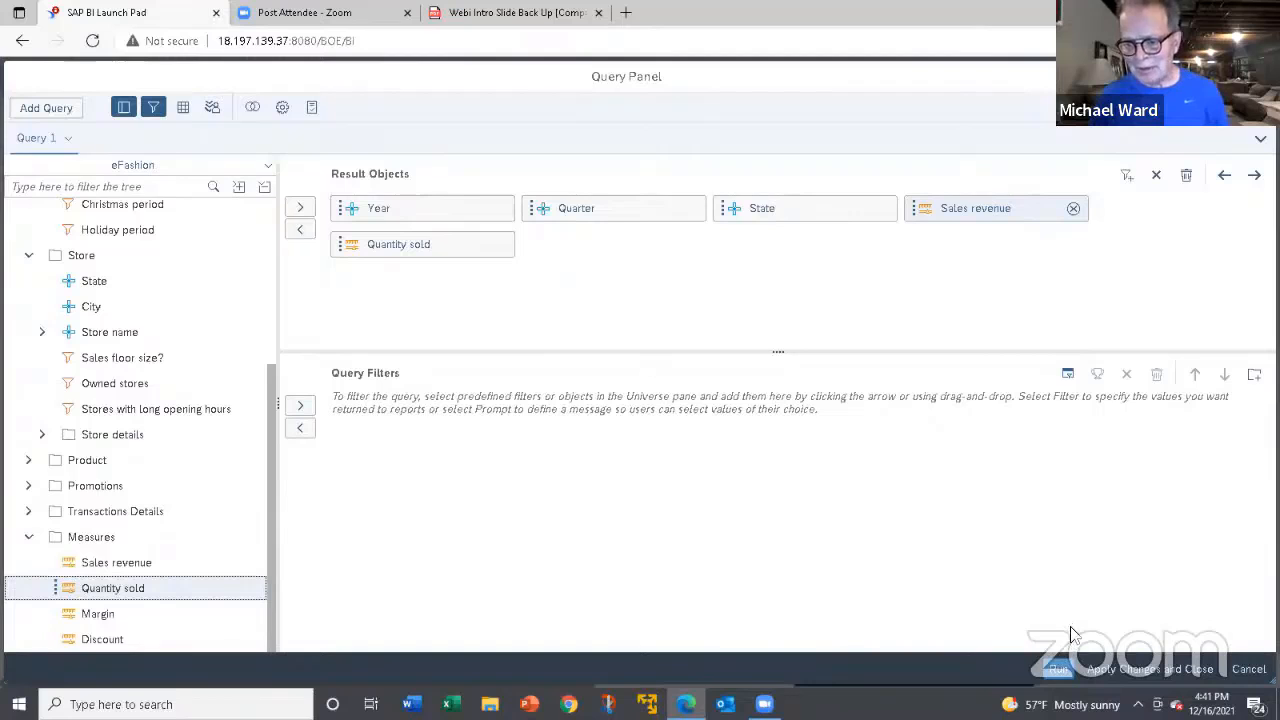
pyautogui.click(1057, 669)
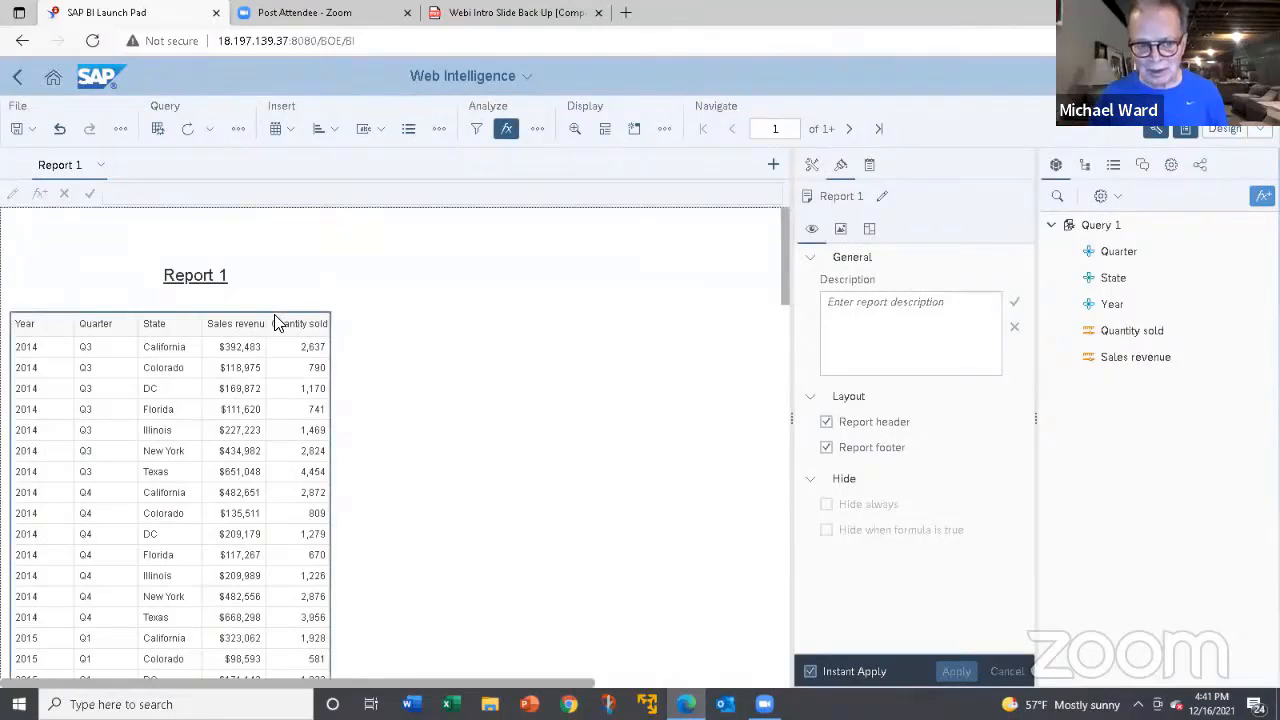
# Move the table toward the middle of the report page and delete the Report 1 title cell.
pyautogui.moveTo(278, 314); pyautogui.dragTo(660, 312)
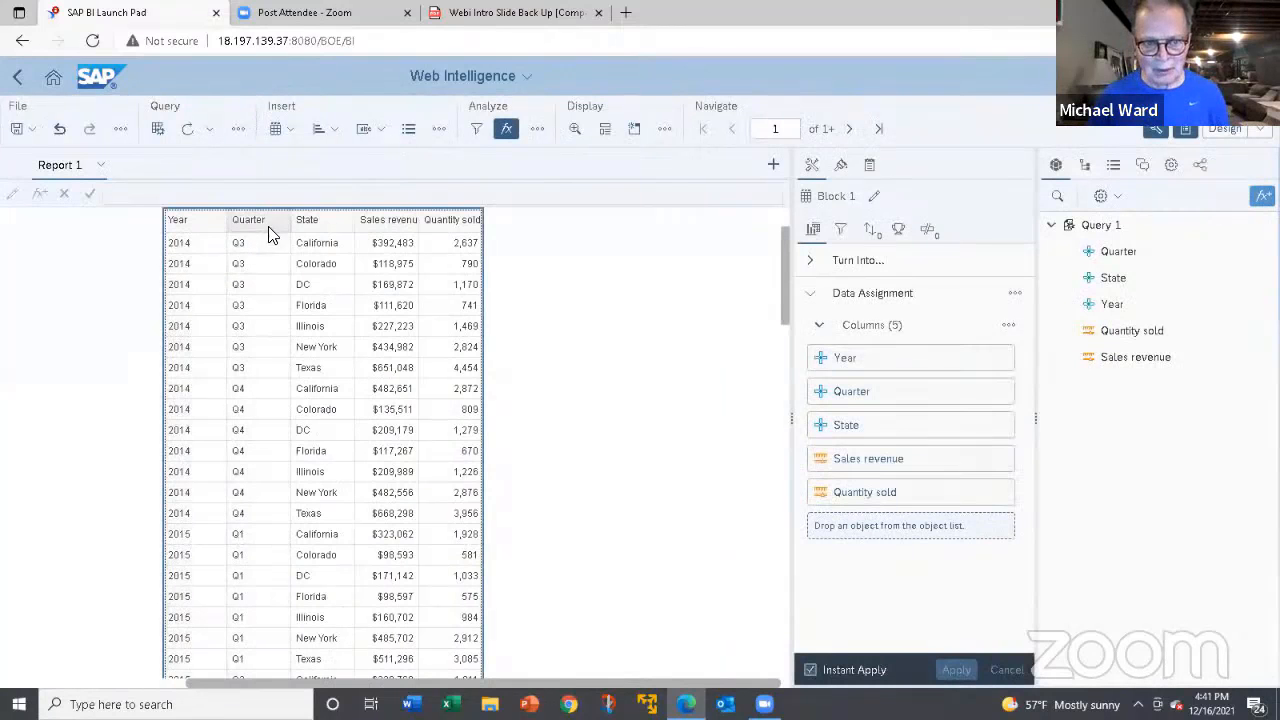
pyautogui.scroll(1, 786, 314)
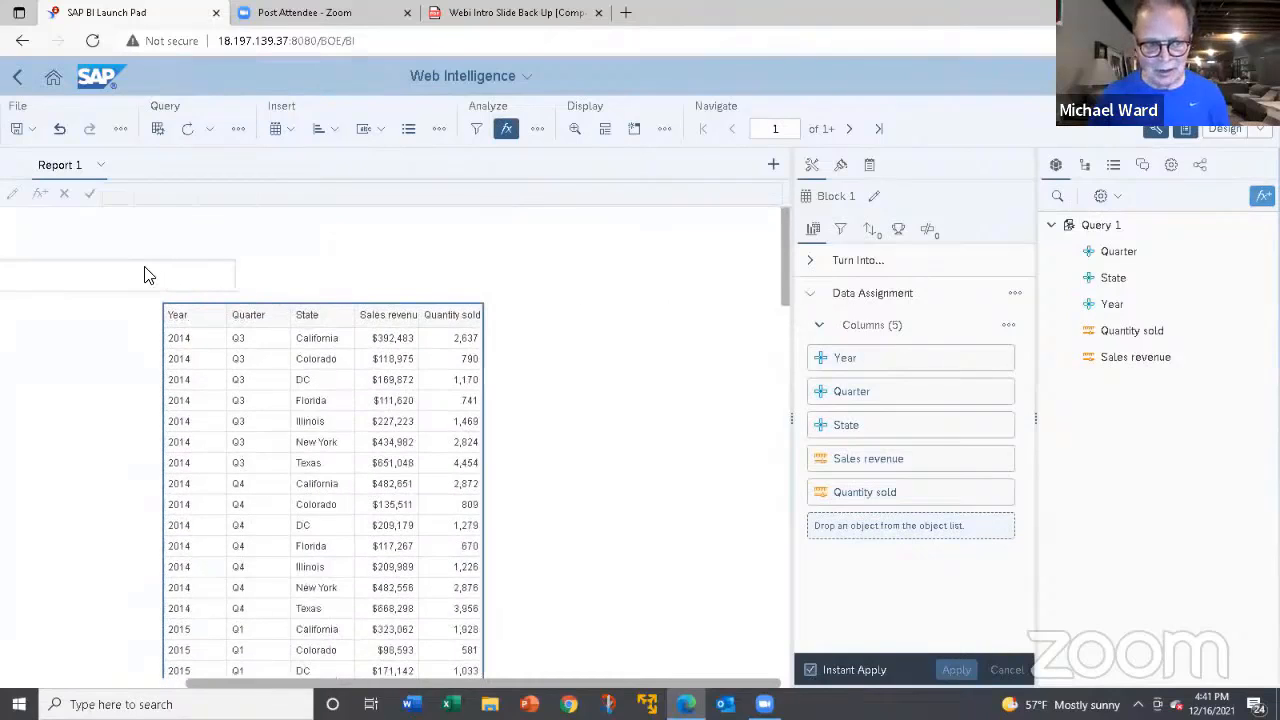
pyautogui.click(146, 273)
pyautogui.rightClick(146, 273)
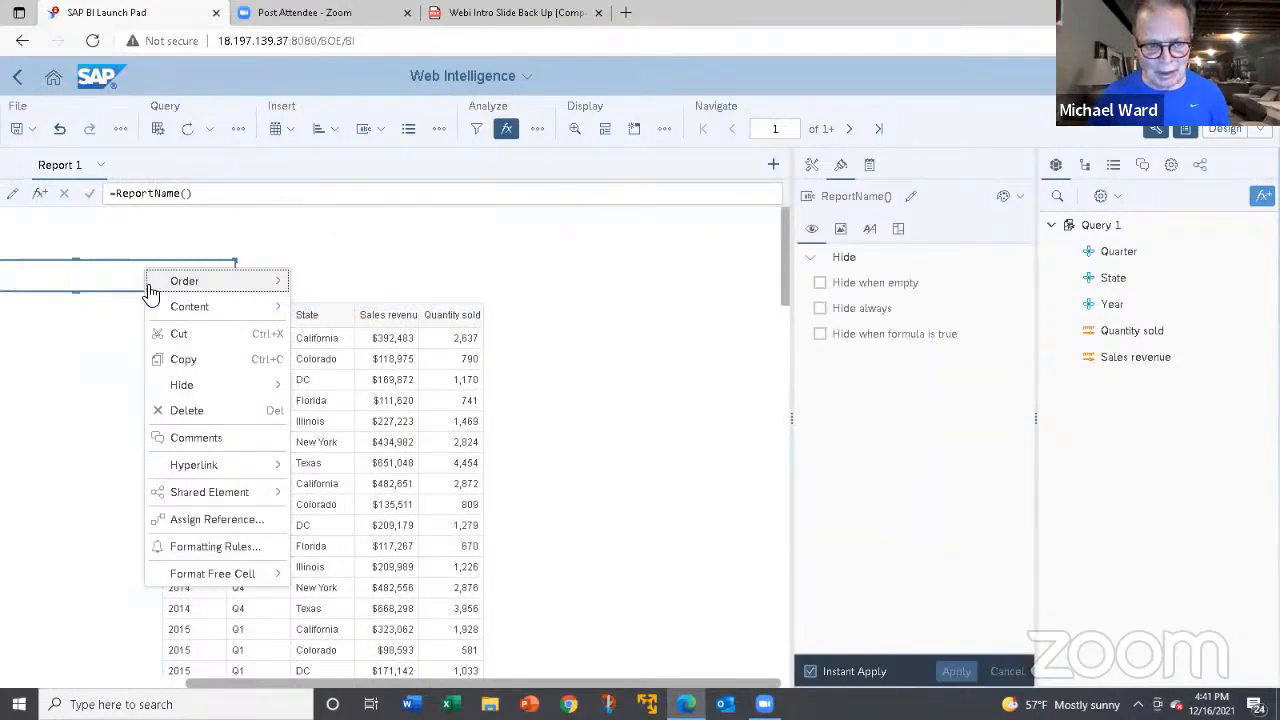
pyautogui.click(186, 410)
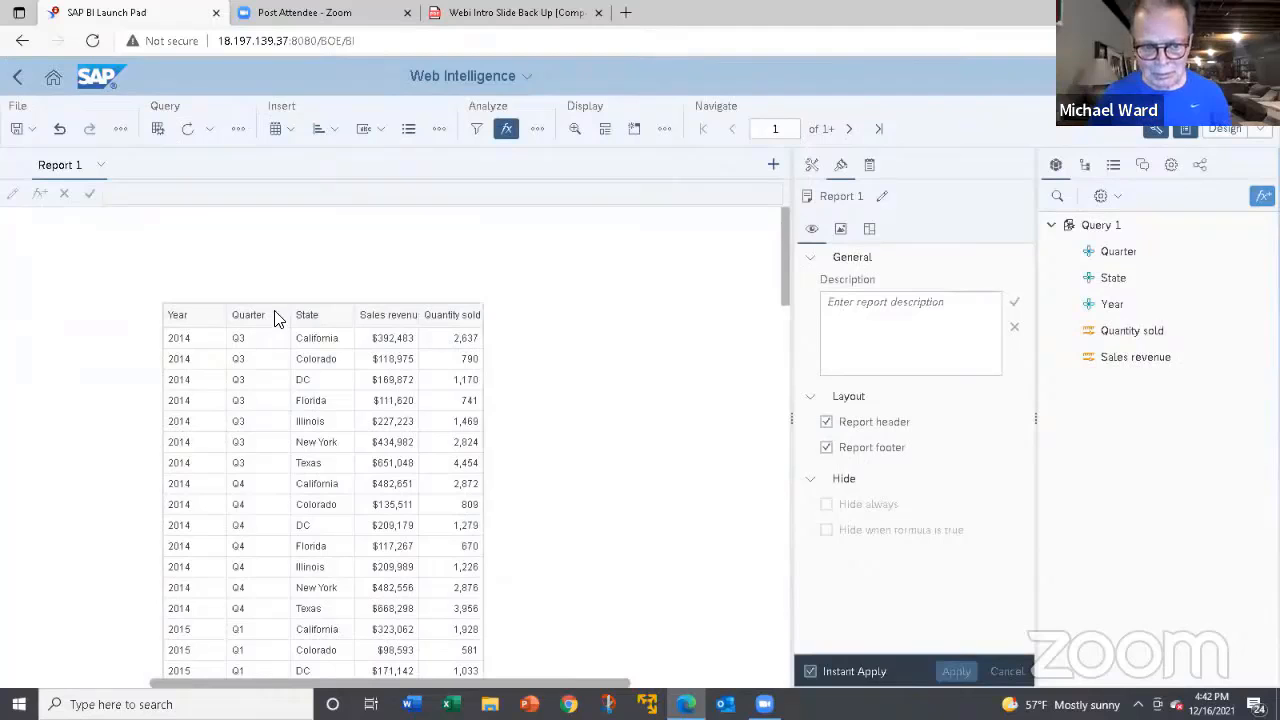
pyautogui.click(456, 304)
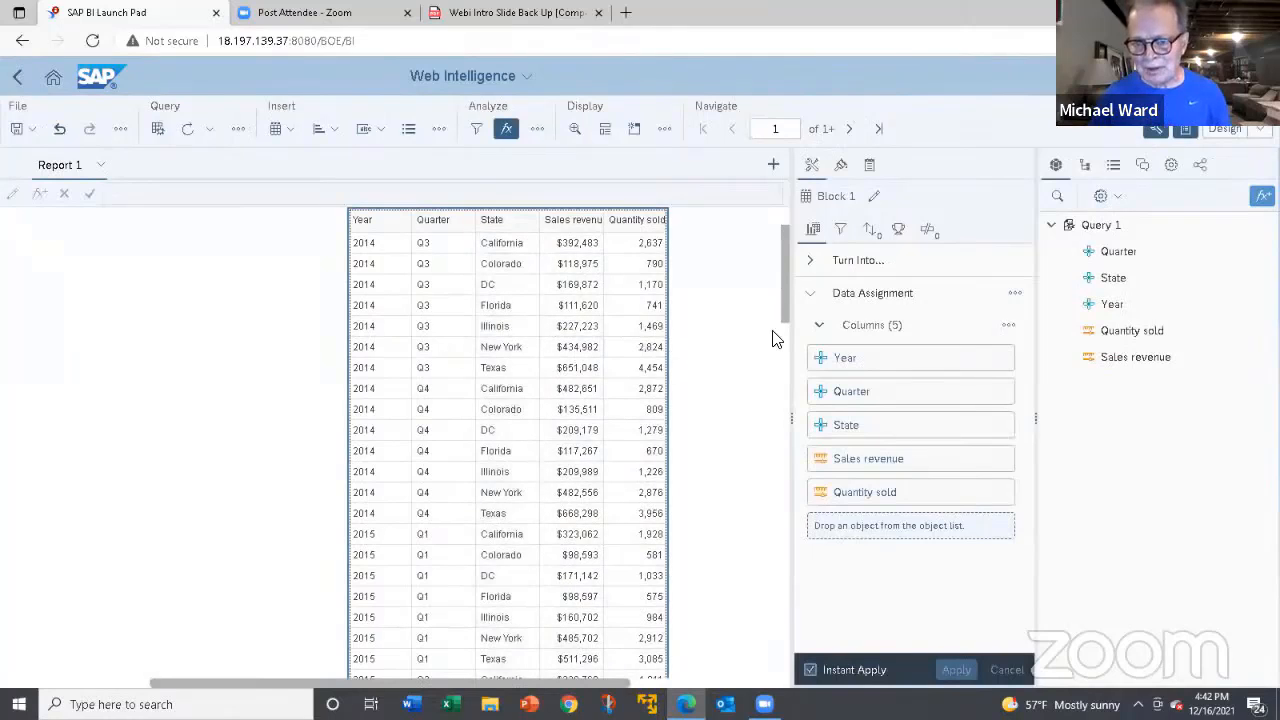
pyautogui.moveTo(786, 314); pyautogui.dragTo(790, 303)
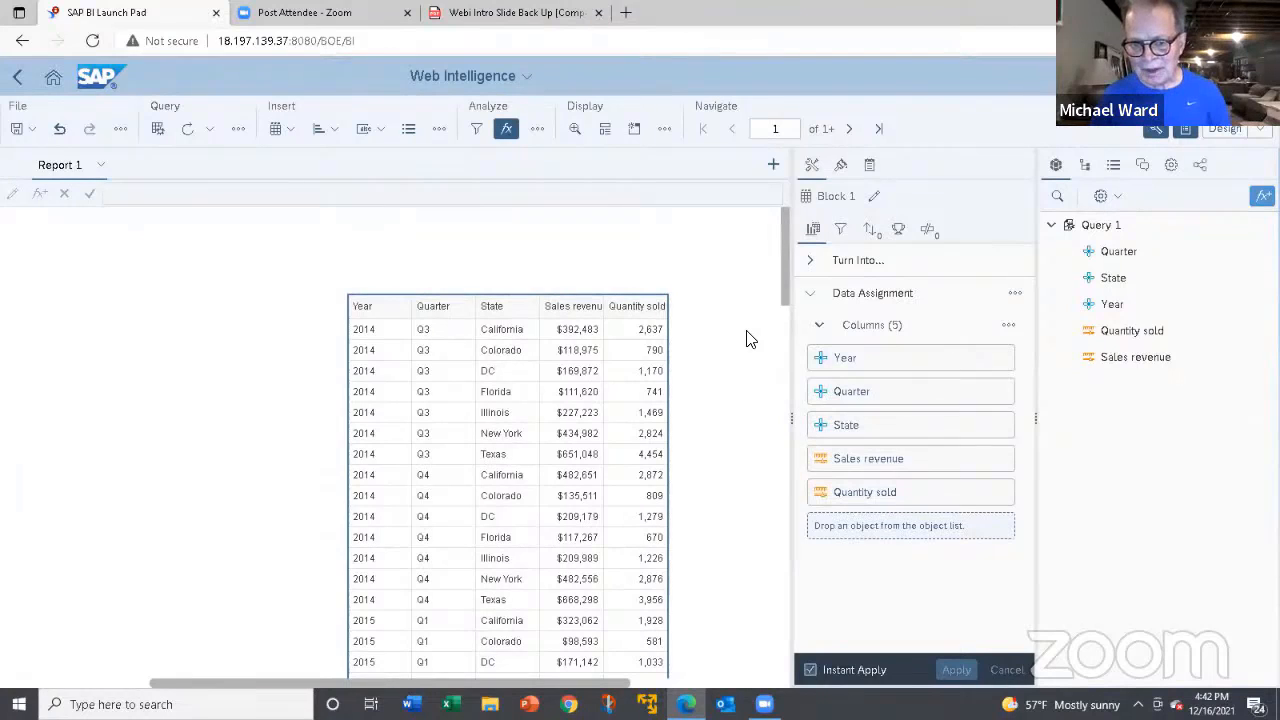
# Examine the build options for the whole report, and the data assignment of the table.
pyautogui.click(680, 313)
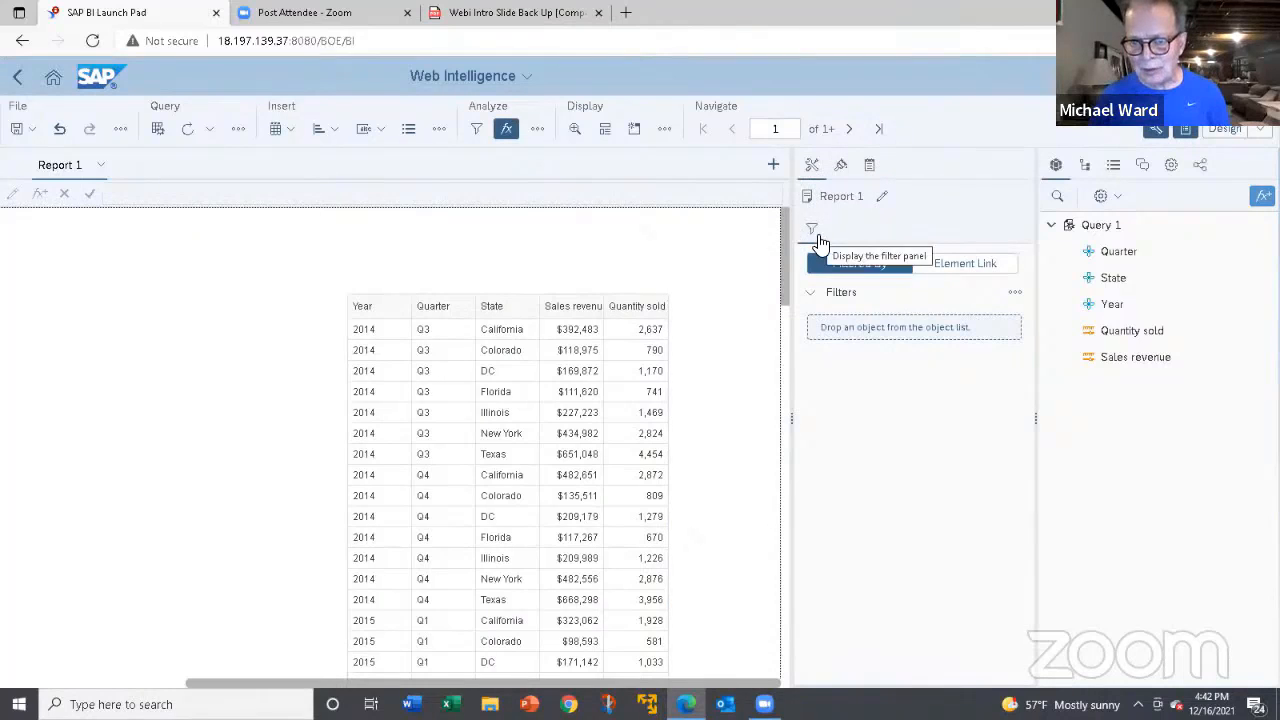
pyautogui.click(811, 172)
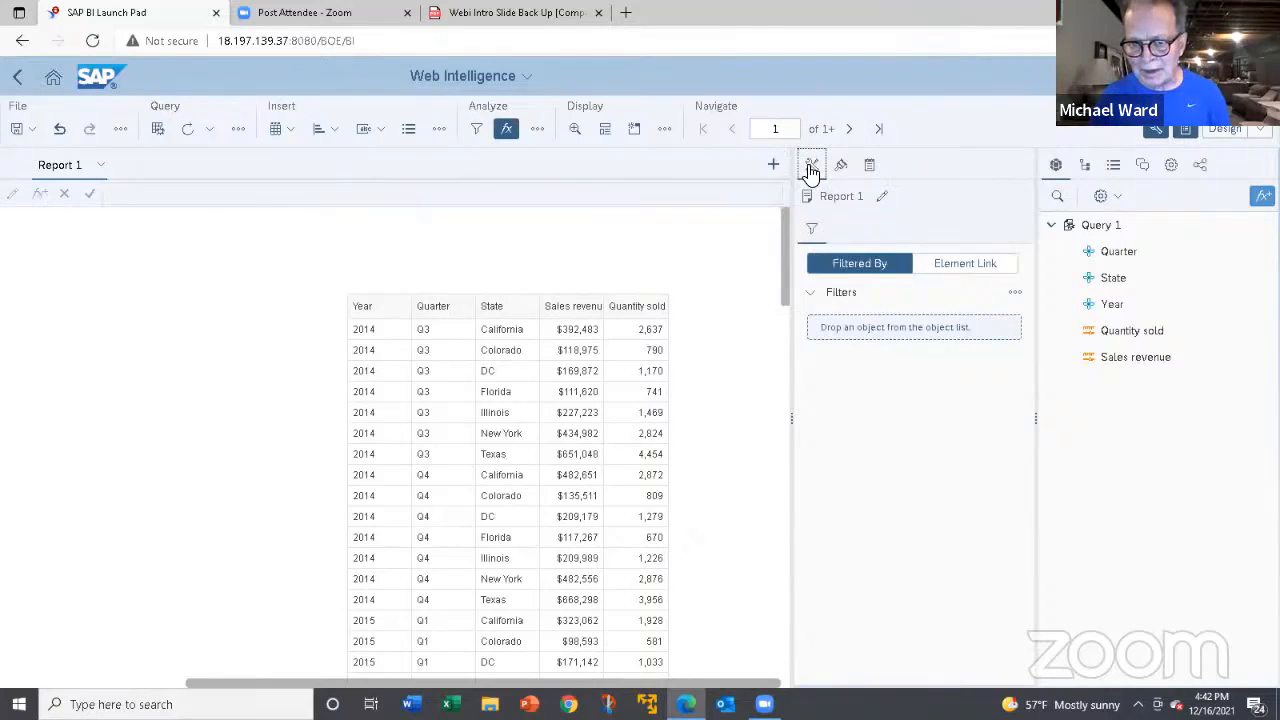
pyautogui.click(655, 306)
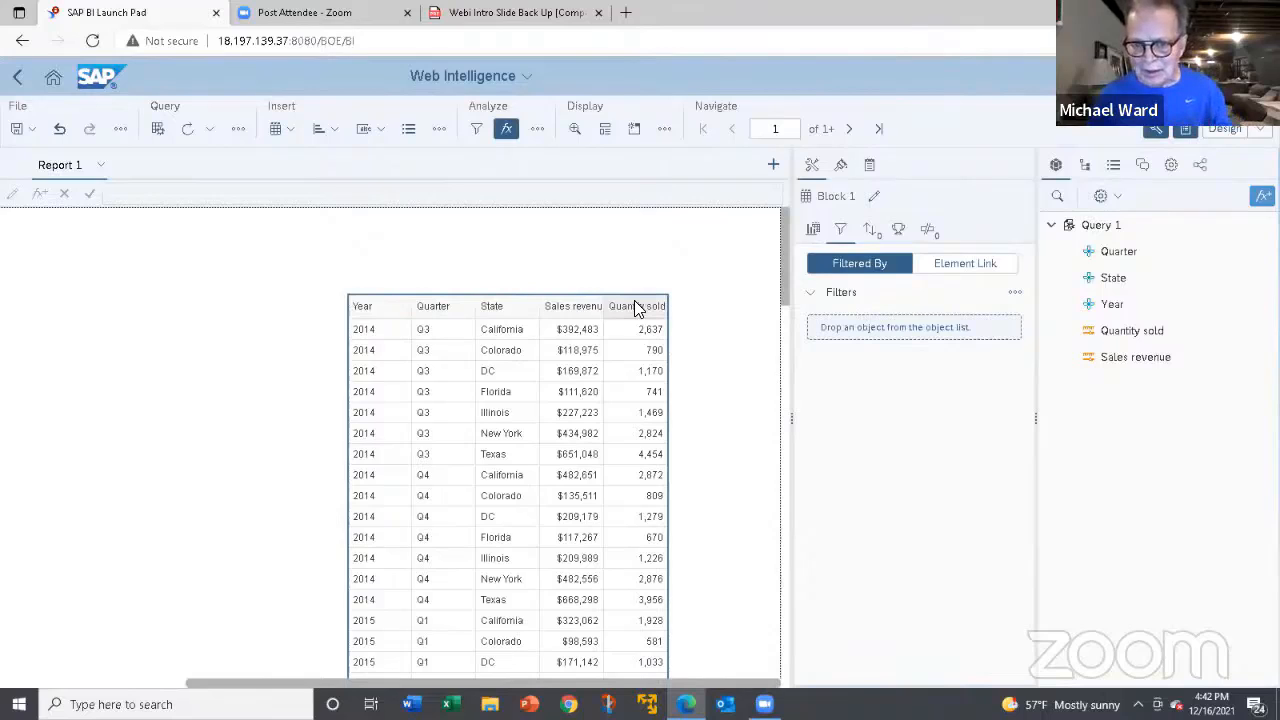
pyautogui.click(812, 232)
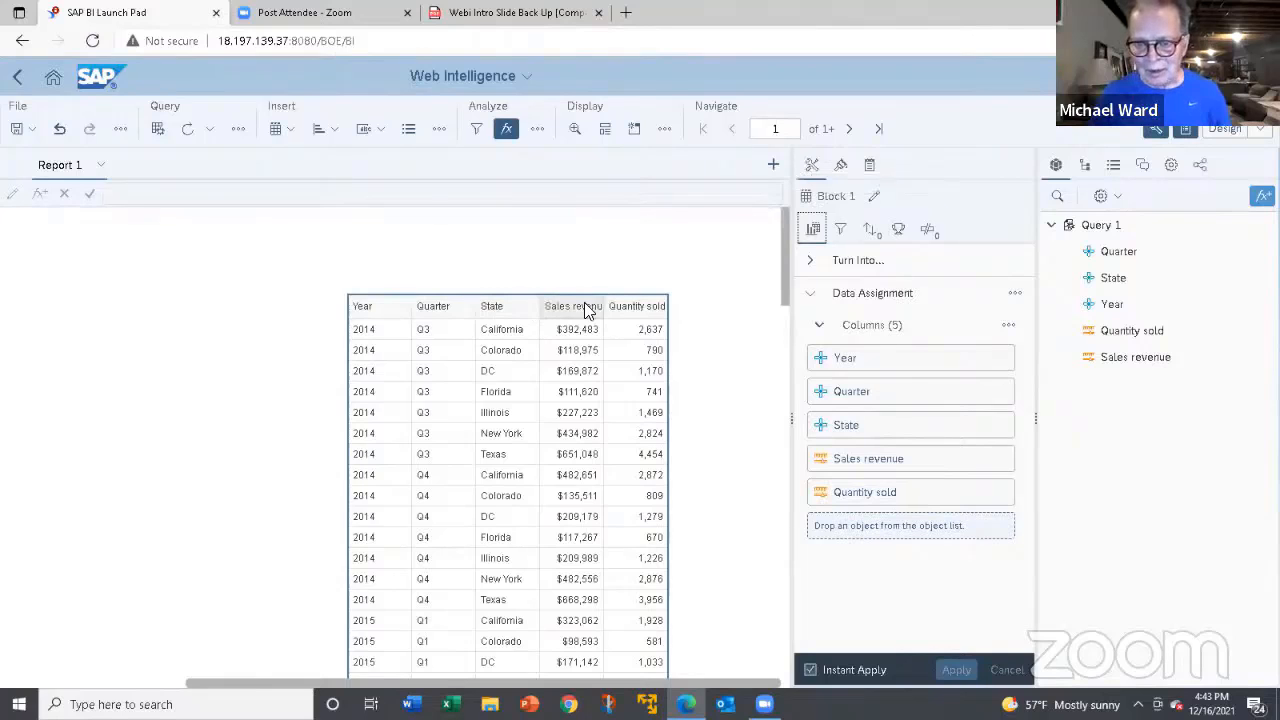
# Add a break on Year to the table and look through the resulting yearly sections.
pyautogui.click(927, 232)
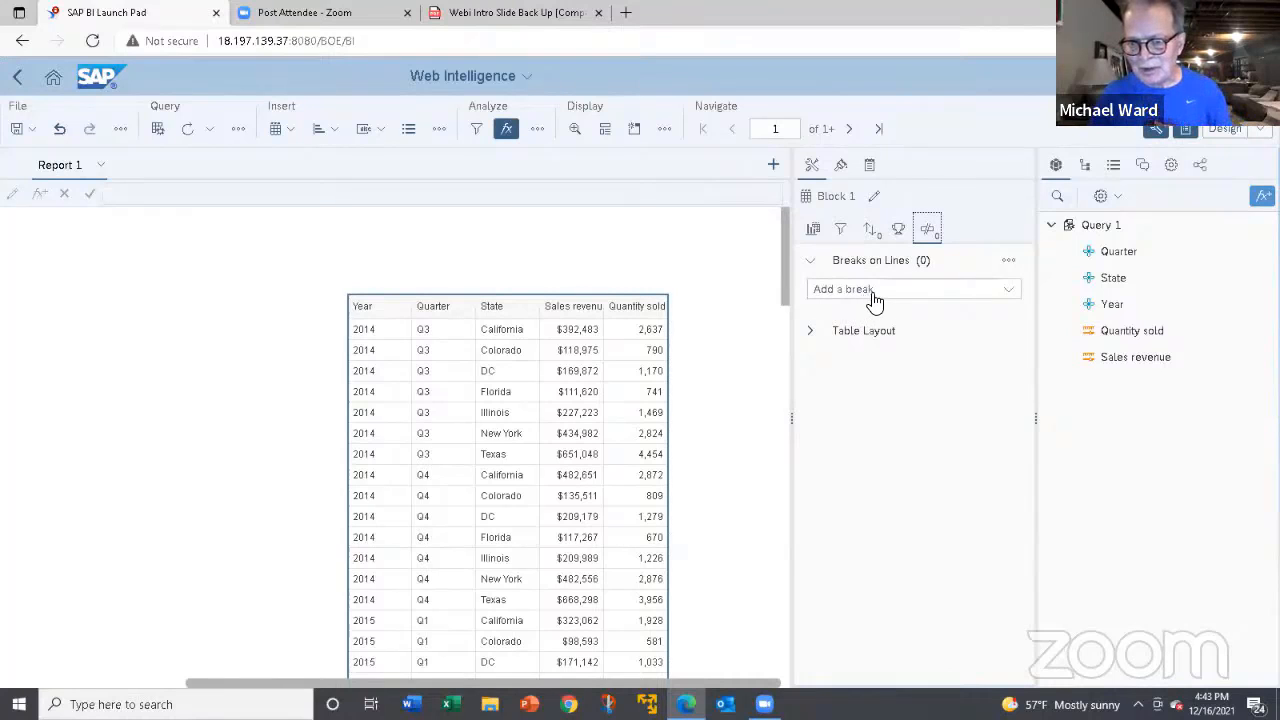
pyautogui.click(1010, 292)
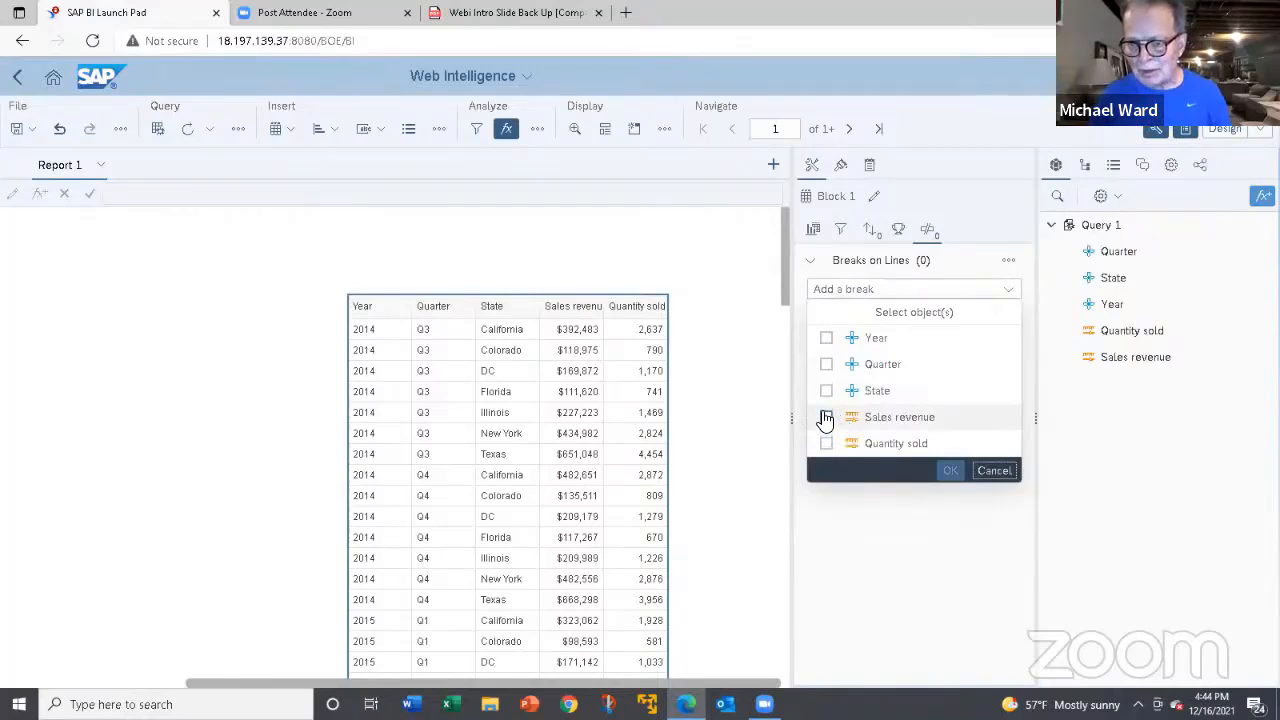
pyautogui.click(826, 340)
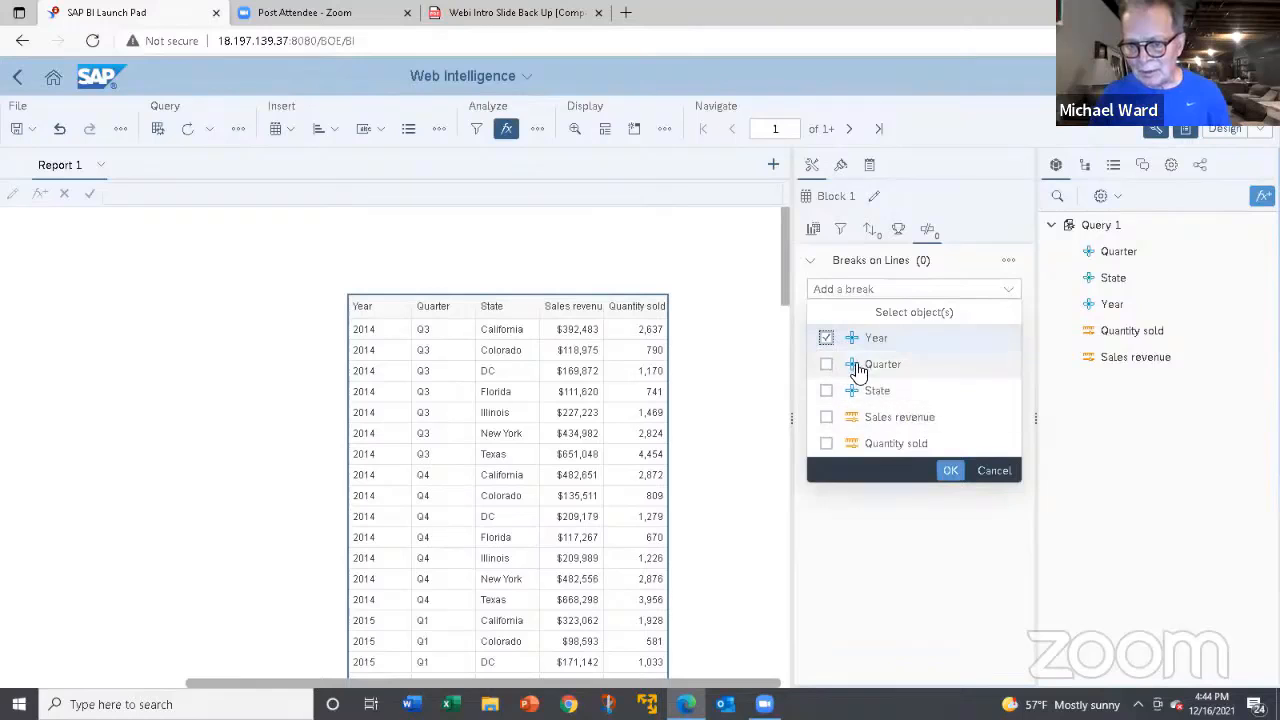
pyautogui.click(950, 470)
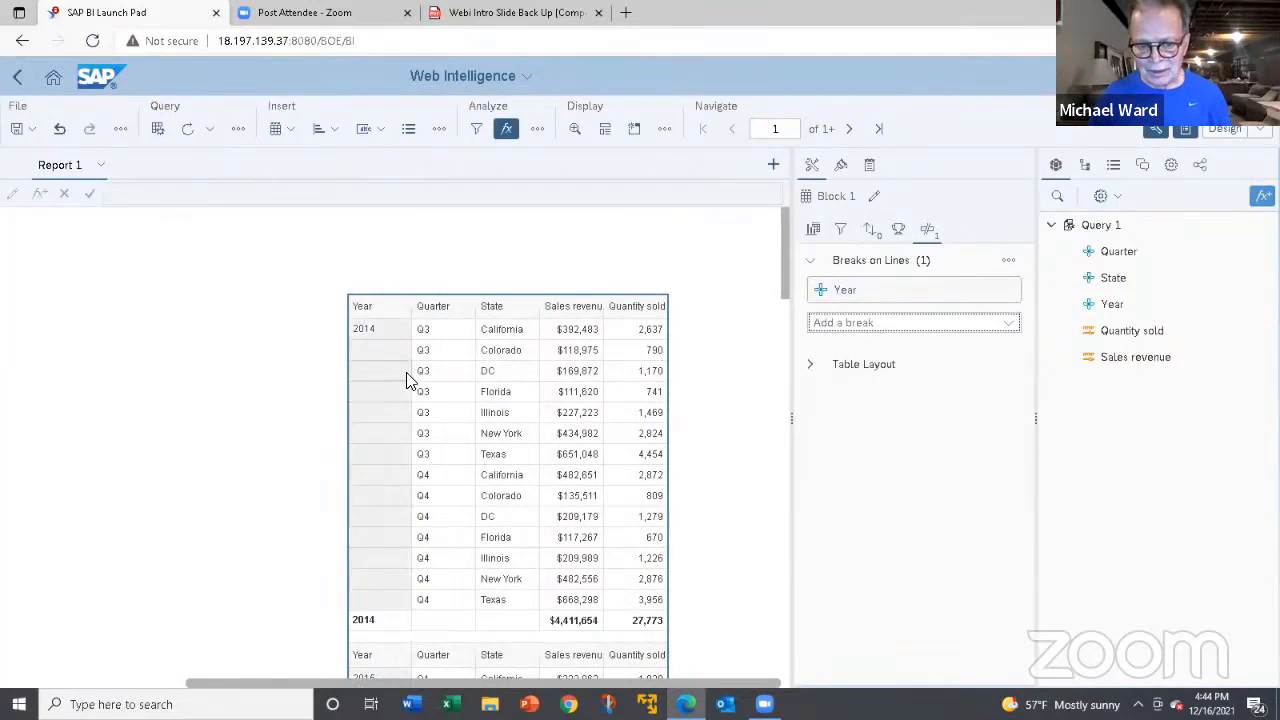
pyautogui.scroll(-3, 406, 380)
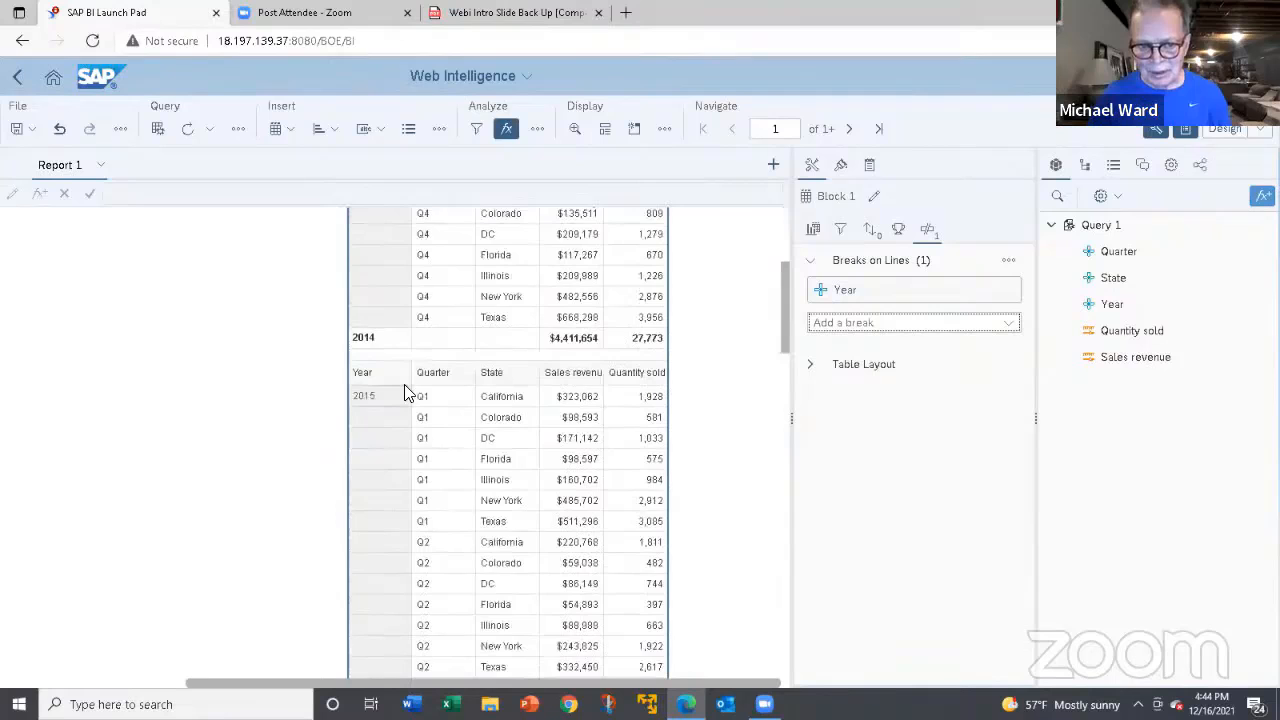
pyautogui.scroll(2, 406, 392)
pyautogui.scroll(1, 406, 387)
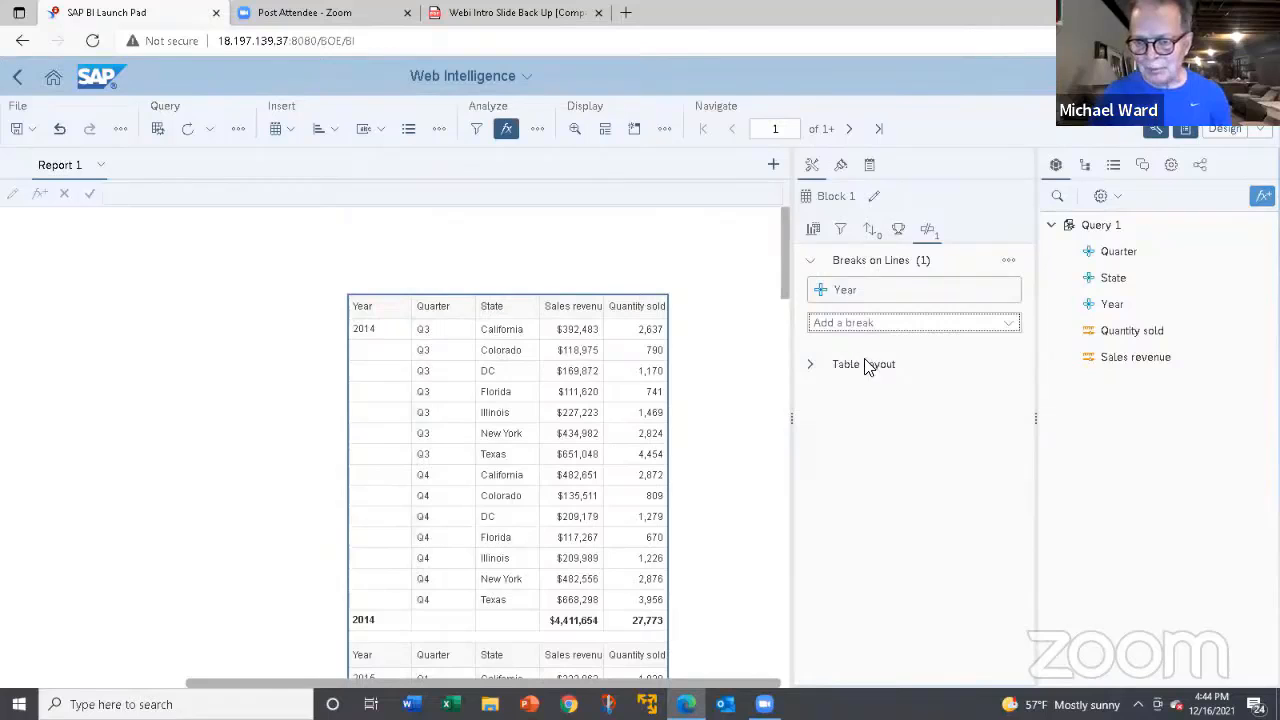
# Turn off the break header for the Year break and look over the resulting yearly sections and the break's remaining settings.
pyautogui.moveTo(886, 294)
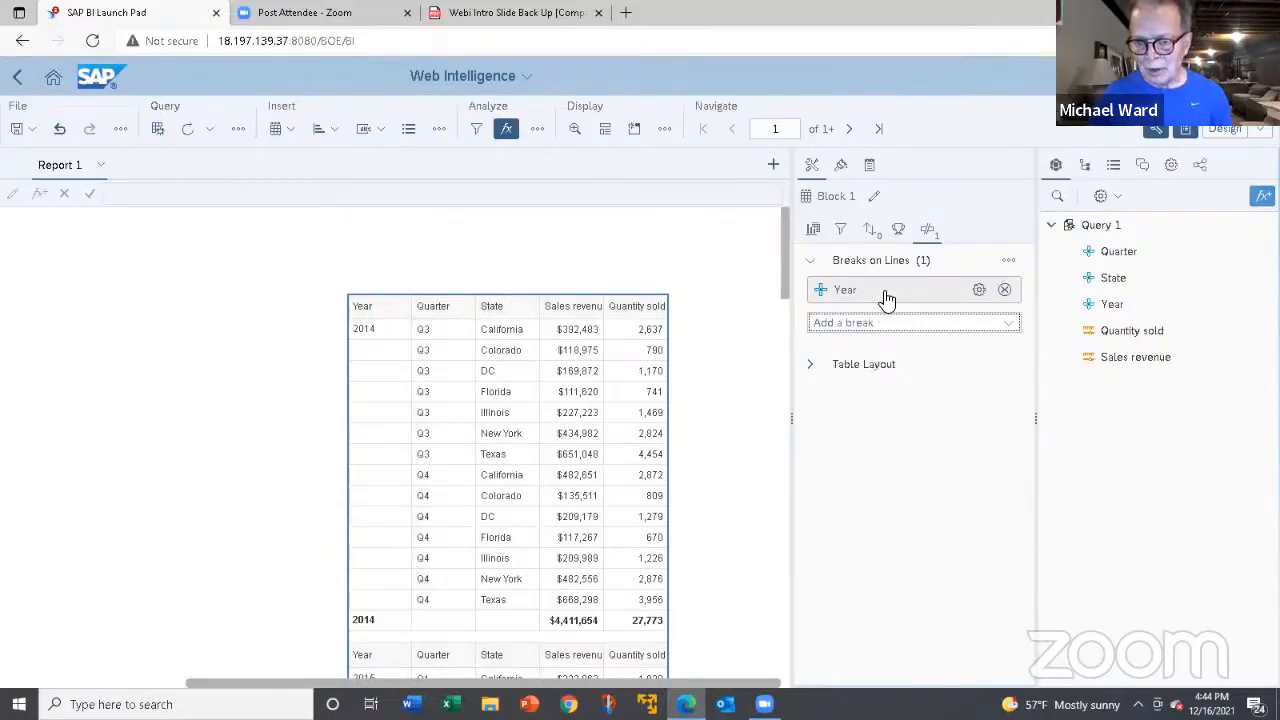
pyautogui.click(978, 292)
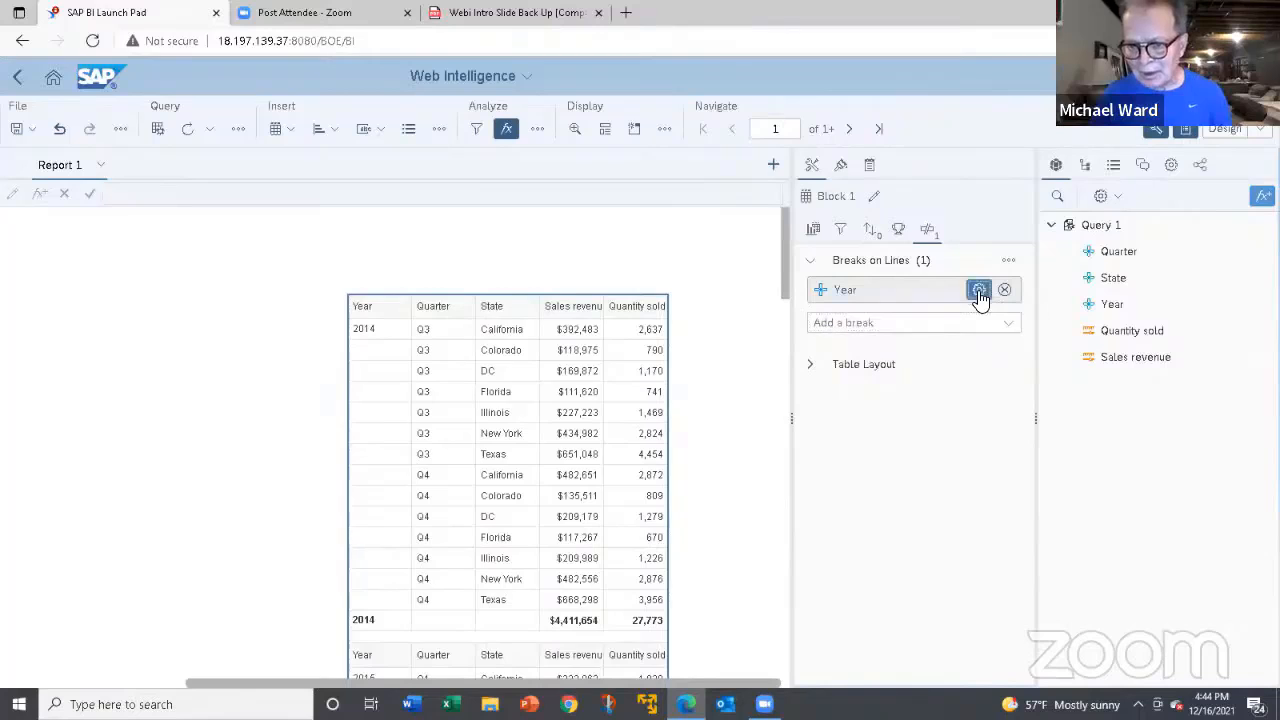
pyautogui.tripleClick(945, 314)
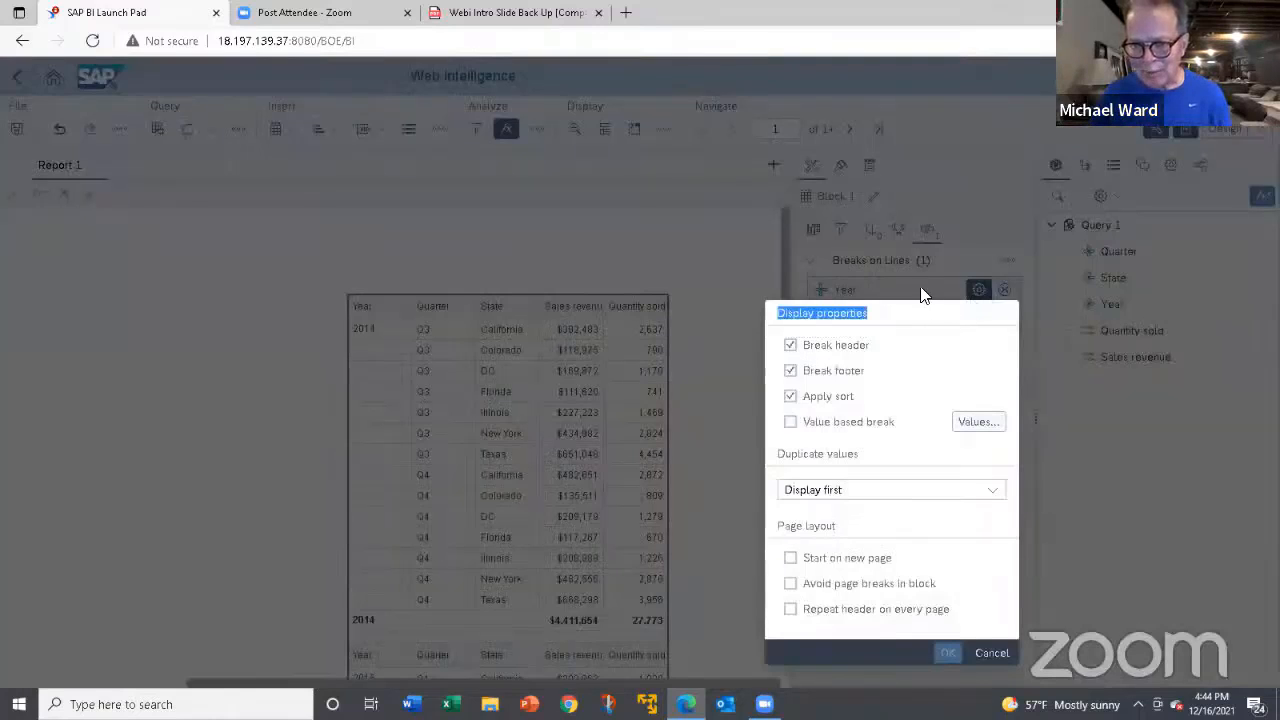
pyautogui.click(895, 364)
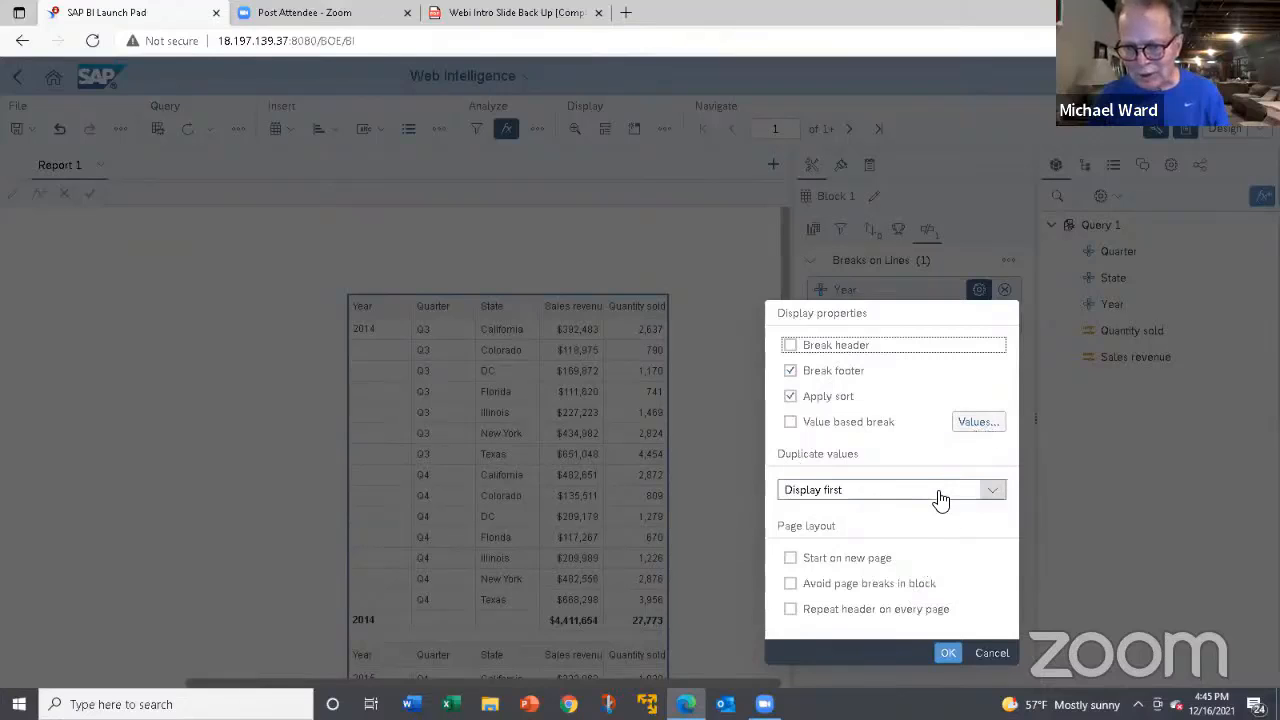
pyautogui.click(991, 493)
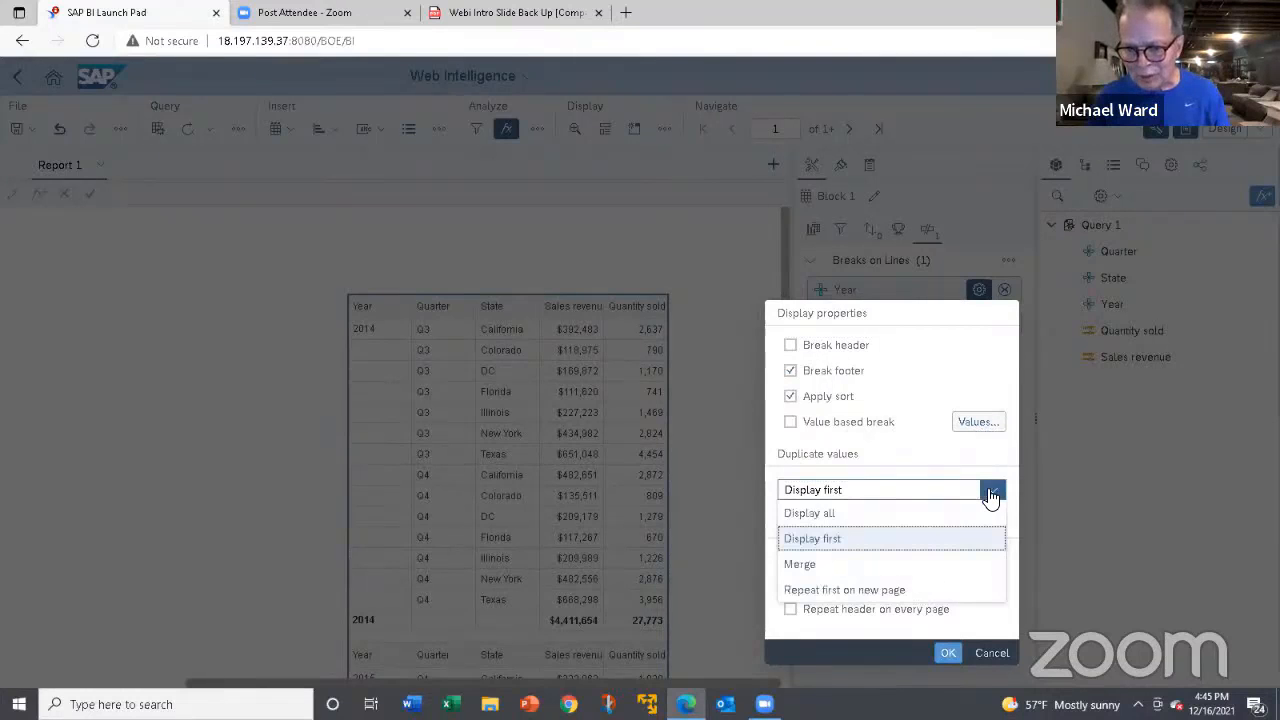
pyautogui.click(991, 493)
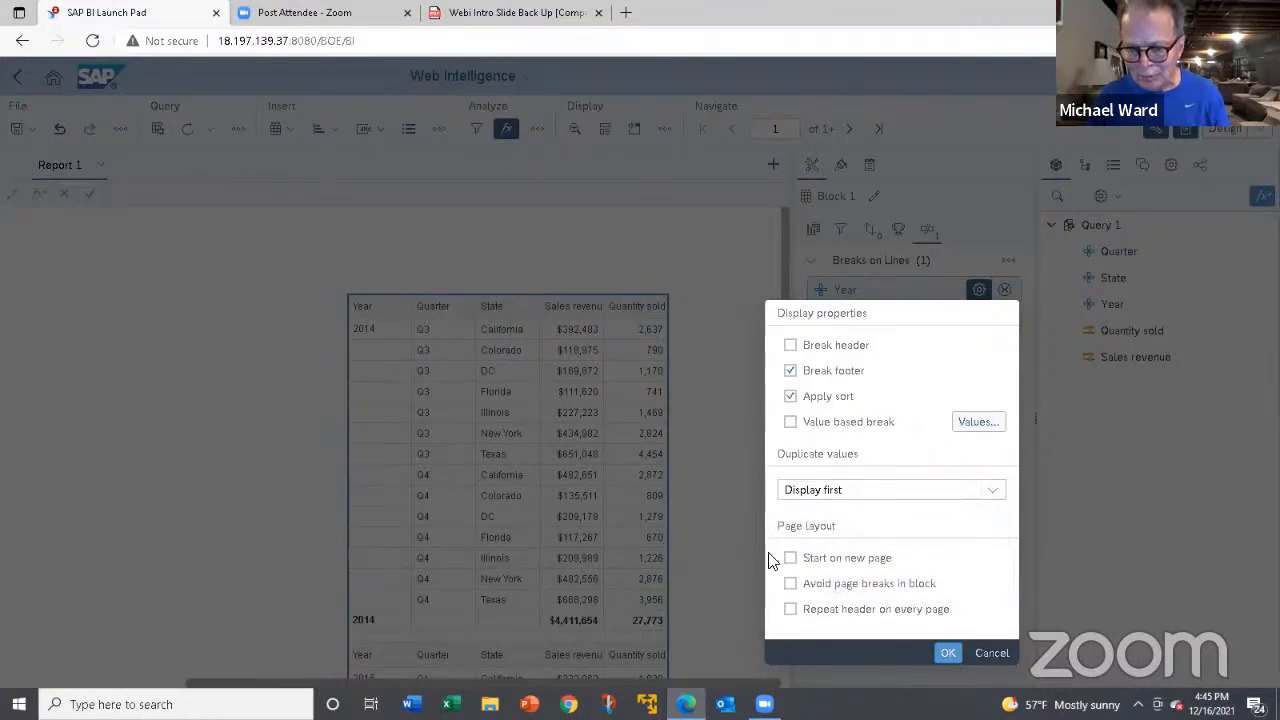
pyautogui.click(946, 653)
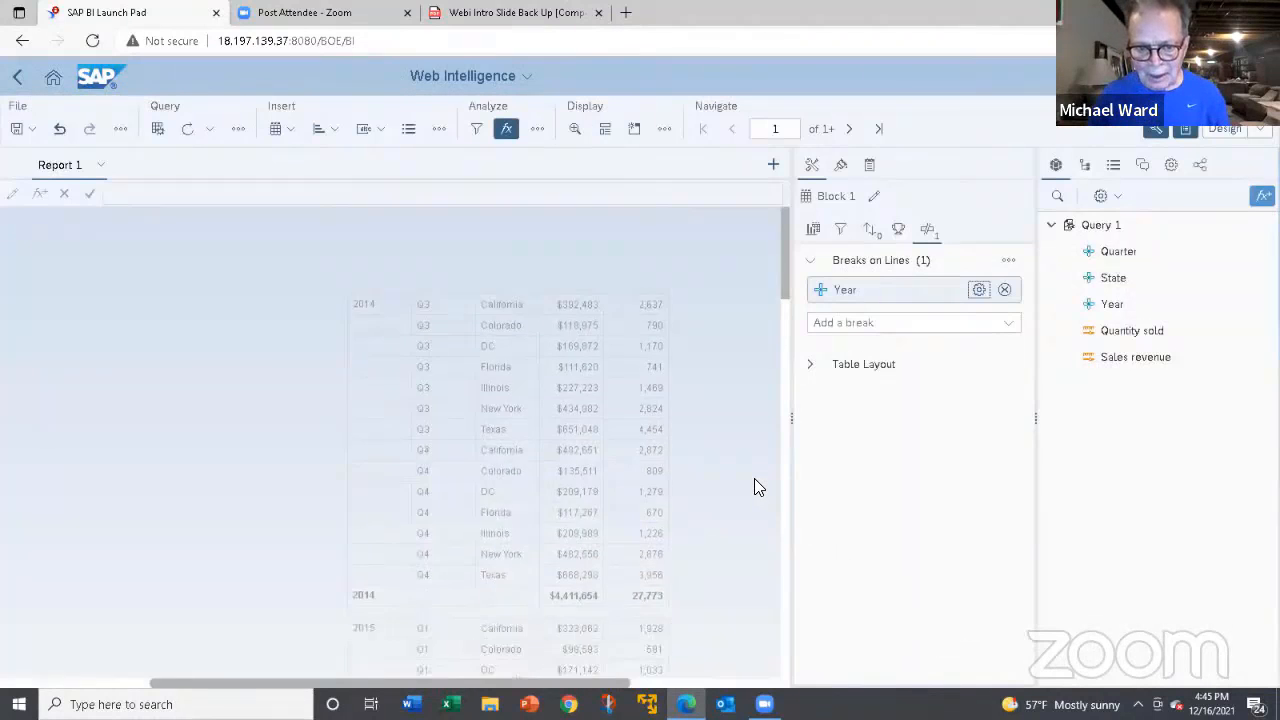
pyautogui.scroll(-2, 748, 486)
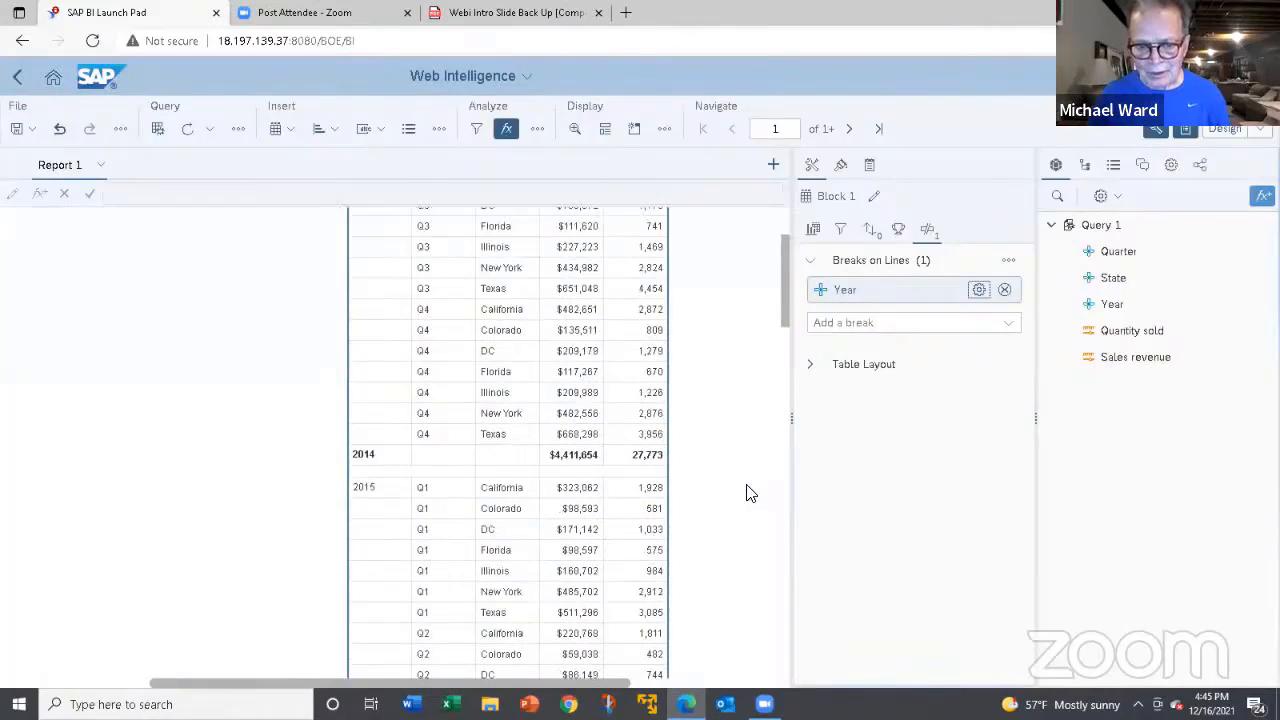
pyautogui.scroll(1, 750, 492)
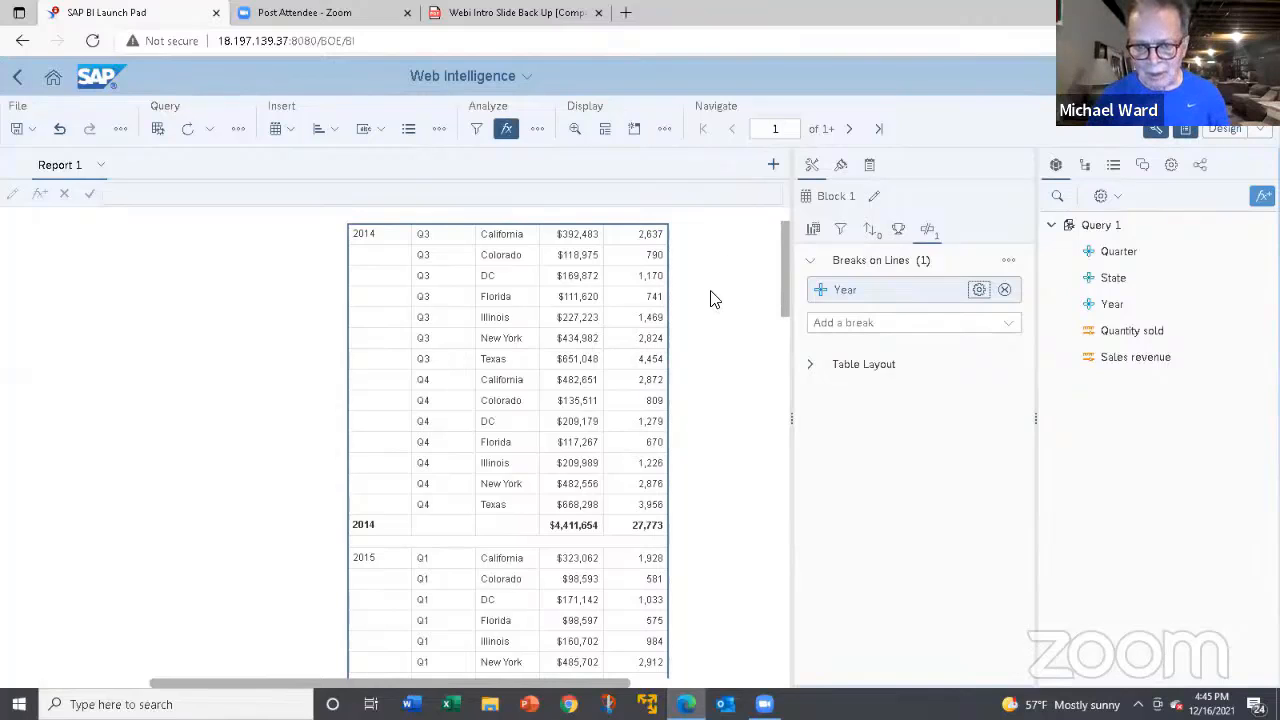
pyautogui.click(979, 291)
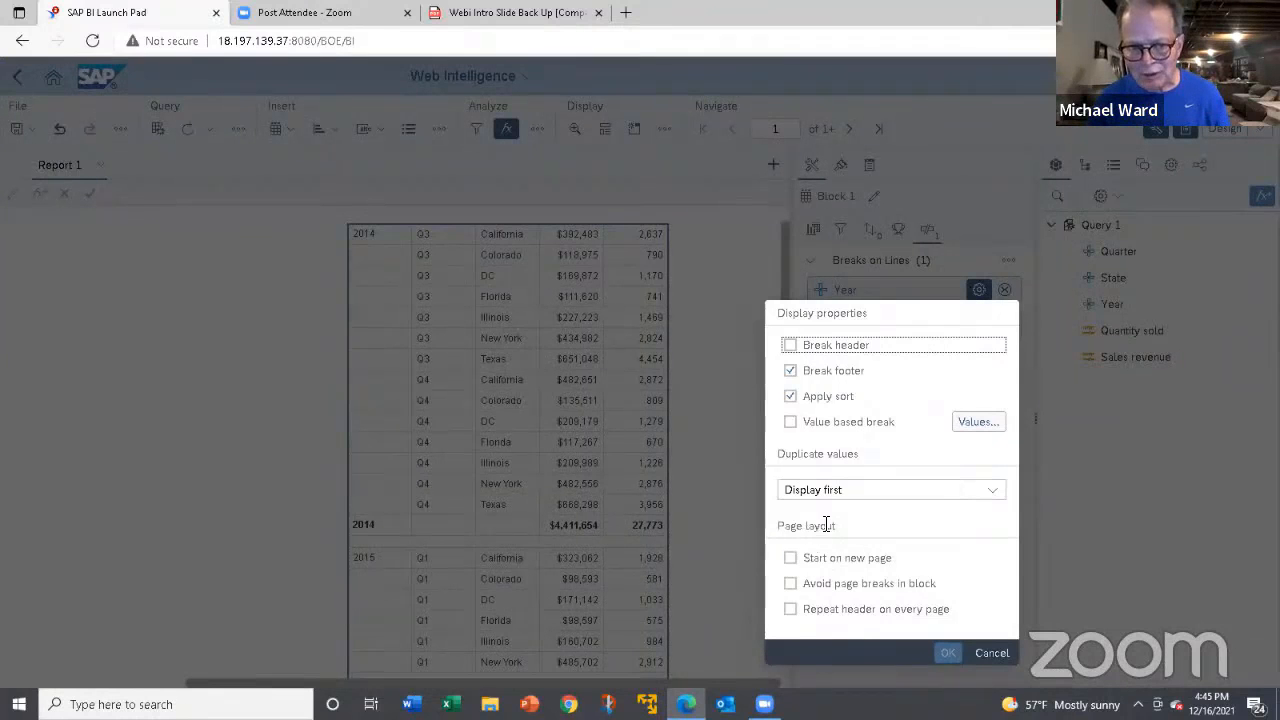
pyautogui.click(993, 655)
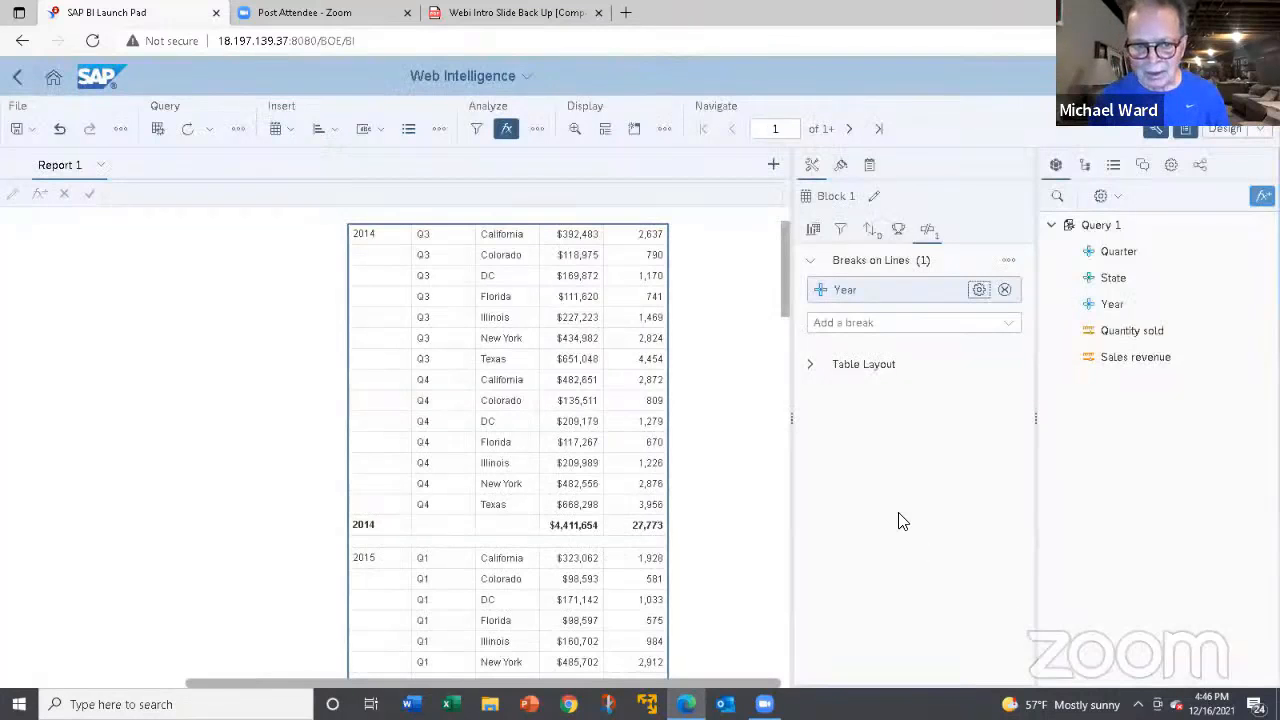
# Add a second break on Quarter within the Year break and look through the resulting quarterly sections.
pyautogui.click(450, 276)
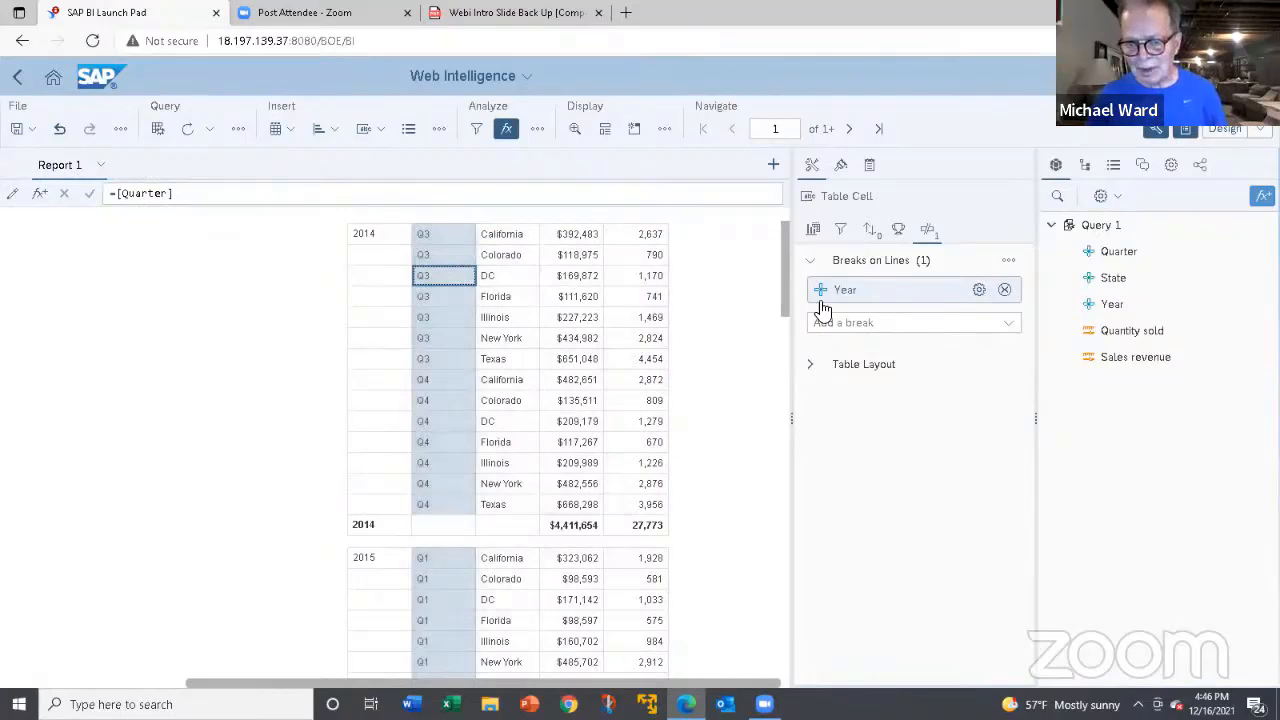
pyautogui.click(1008, 324)
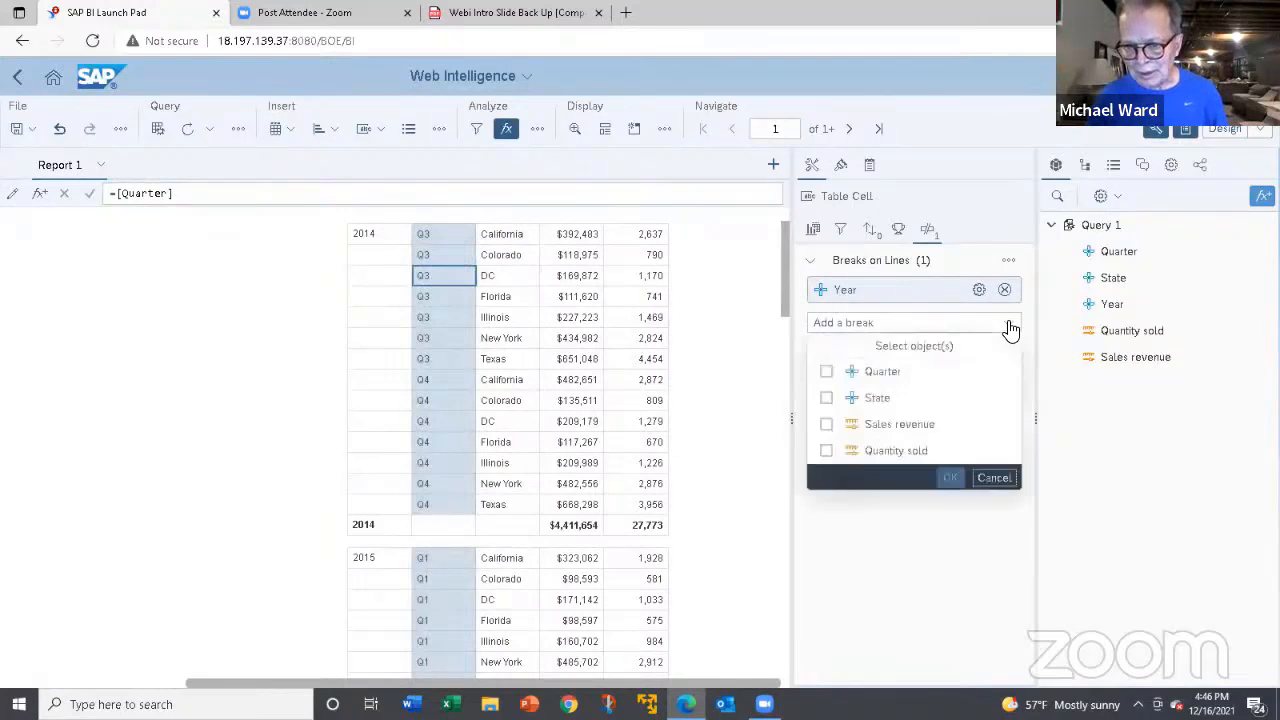
pyautogui.click(826, 371)
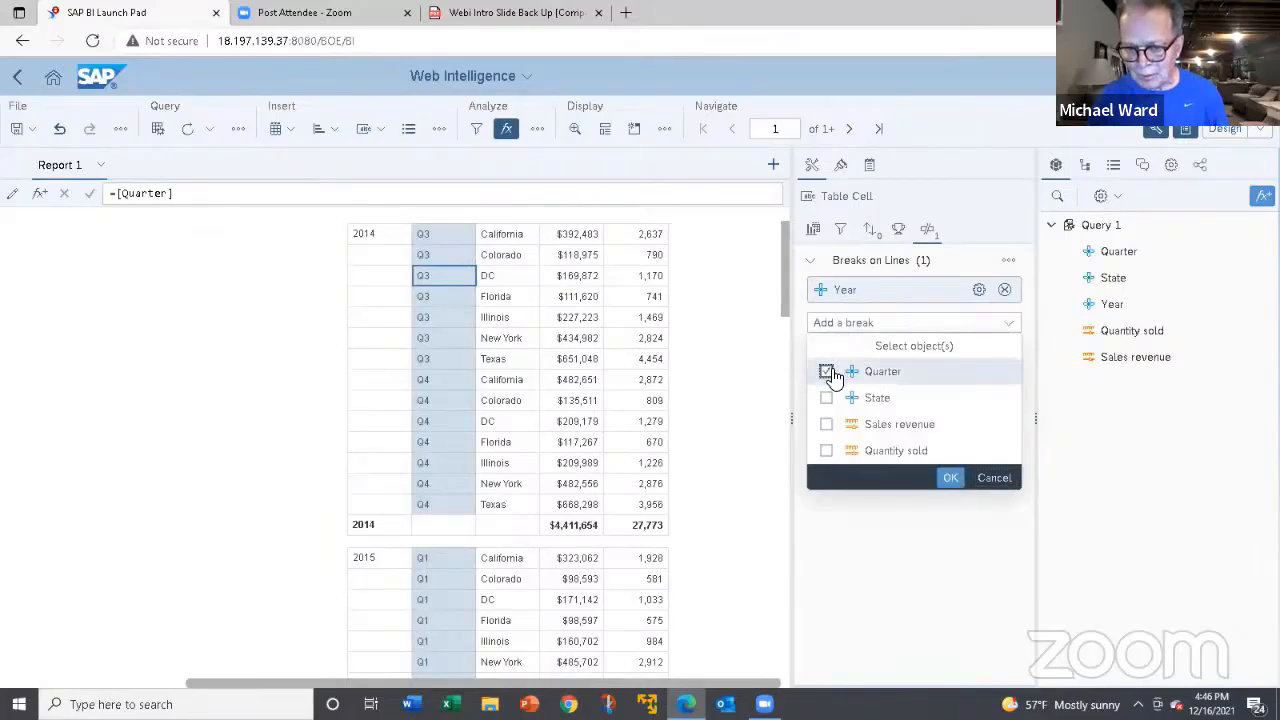
pyautogui.click(948, 479)
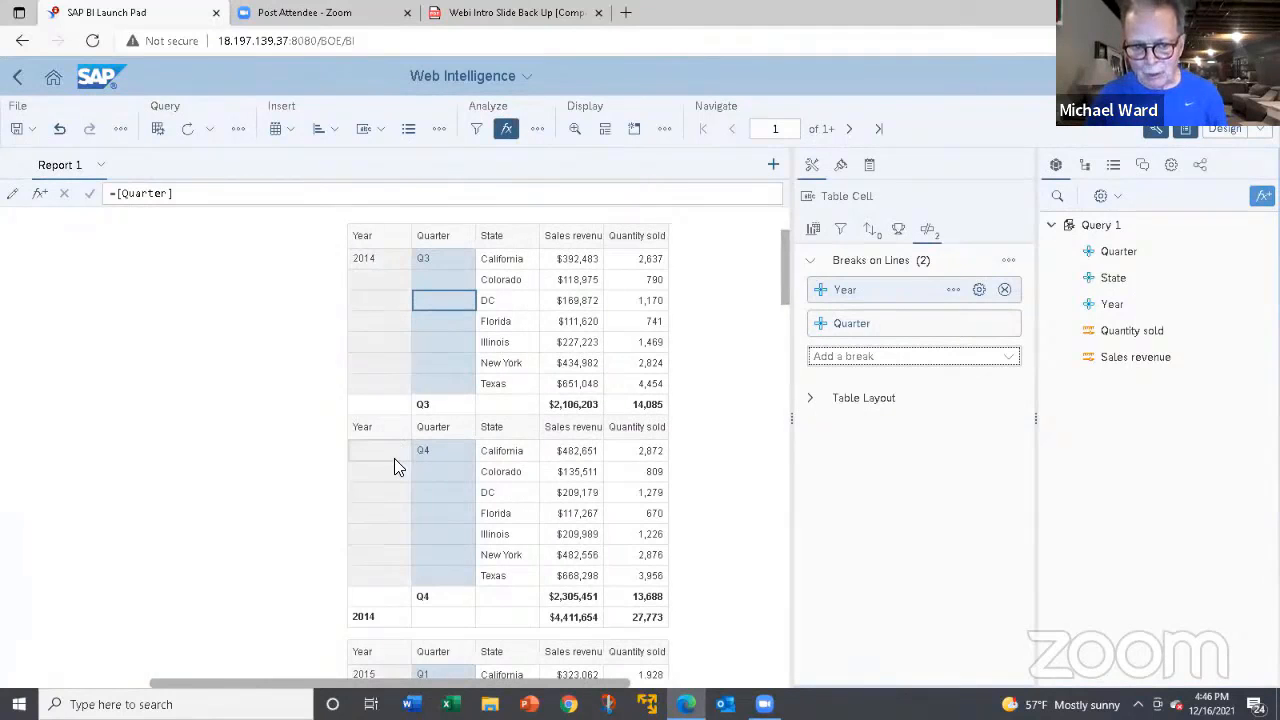
pyautogui.scroll(-2, 394, 470)
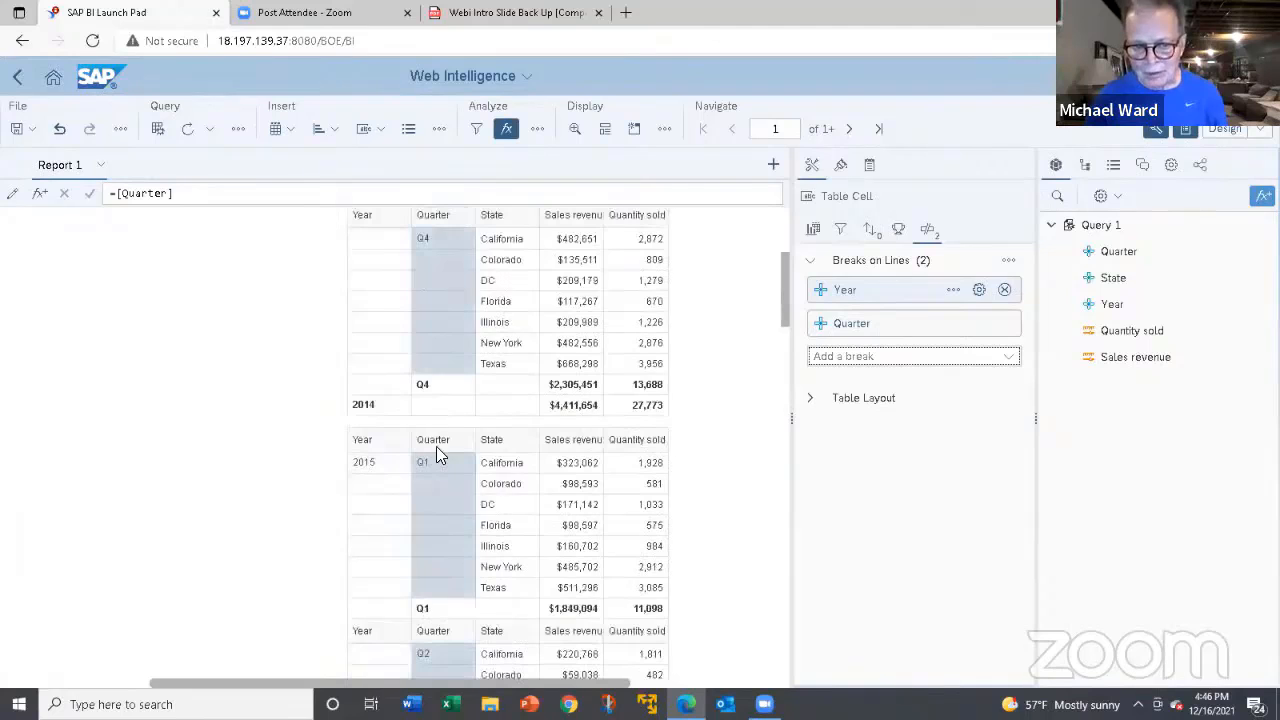
pyautogui.scroll(3, 440, 446)
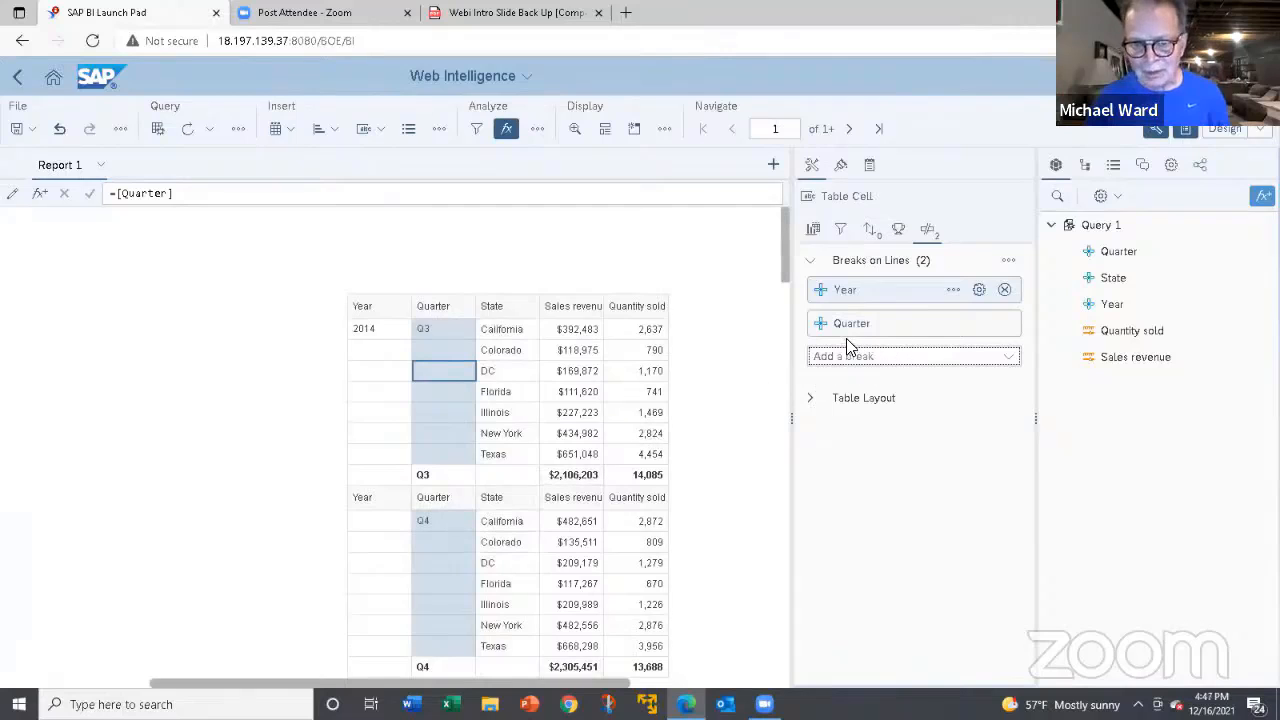
# Turn on the break header and turn off the break footer for the Year break.
pyautogui.click(953, 292)
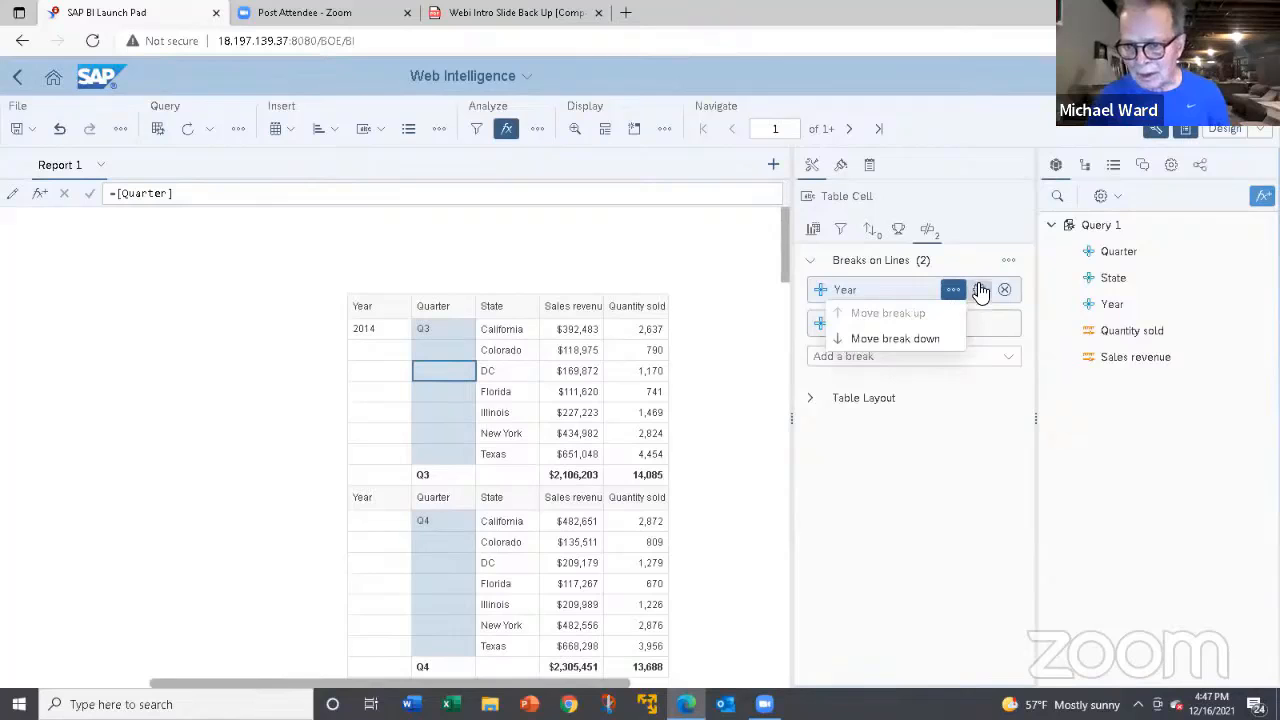
pyautogui.click(978, 290)
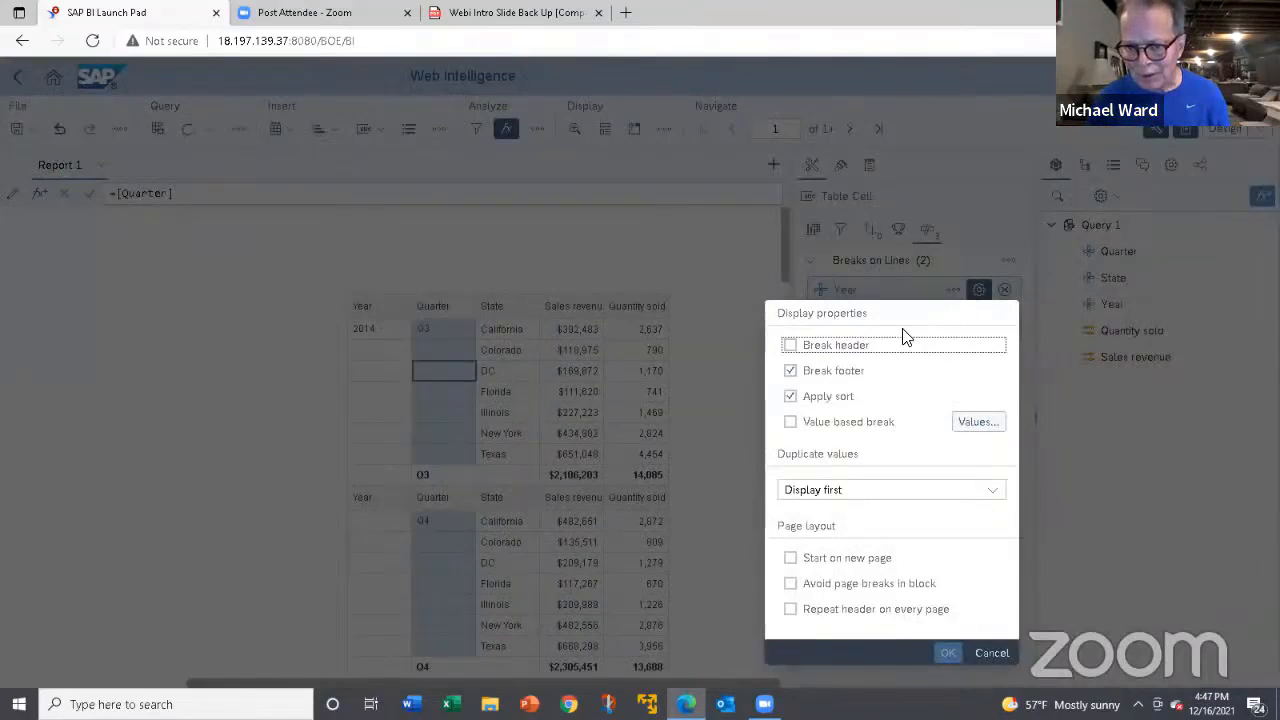
pyautogui.click(790, 370)
pyautogui.click(790, 346)
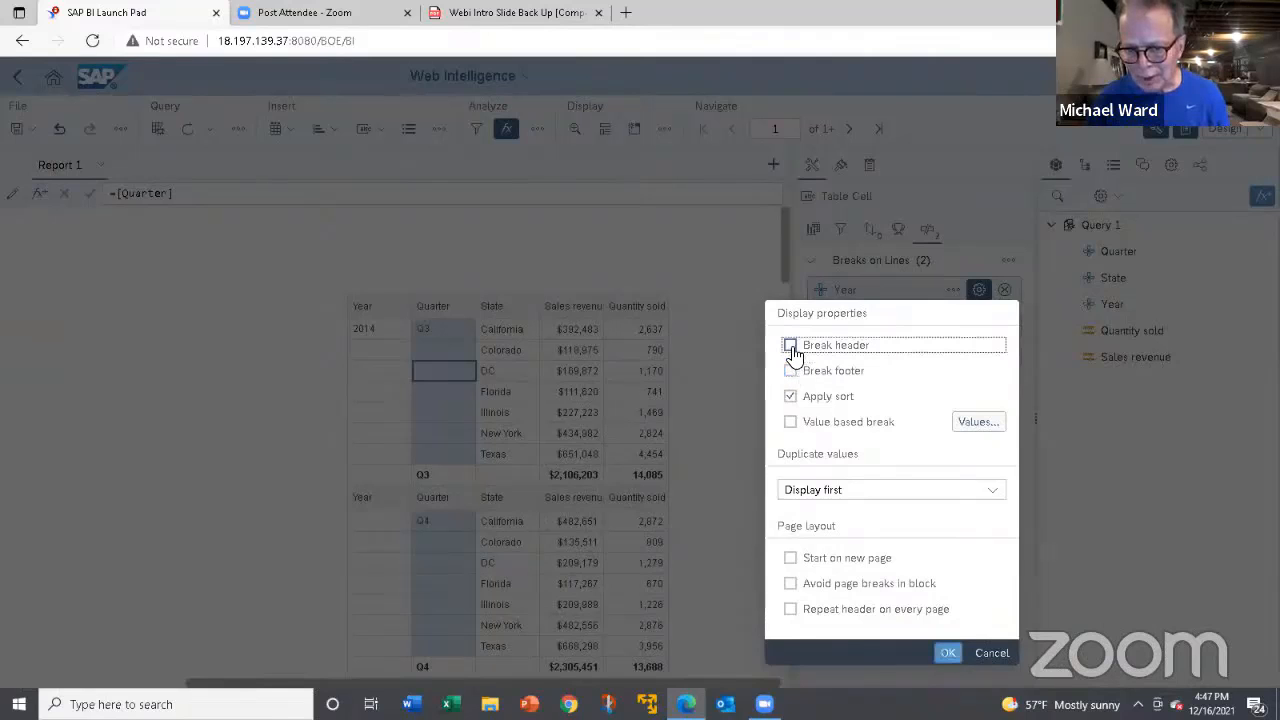
pyautogui.click(948, 654)
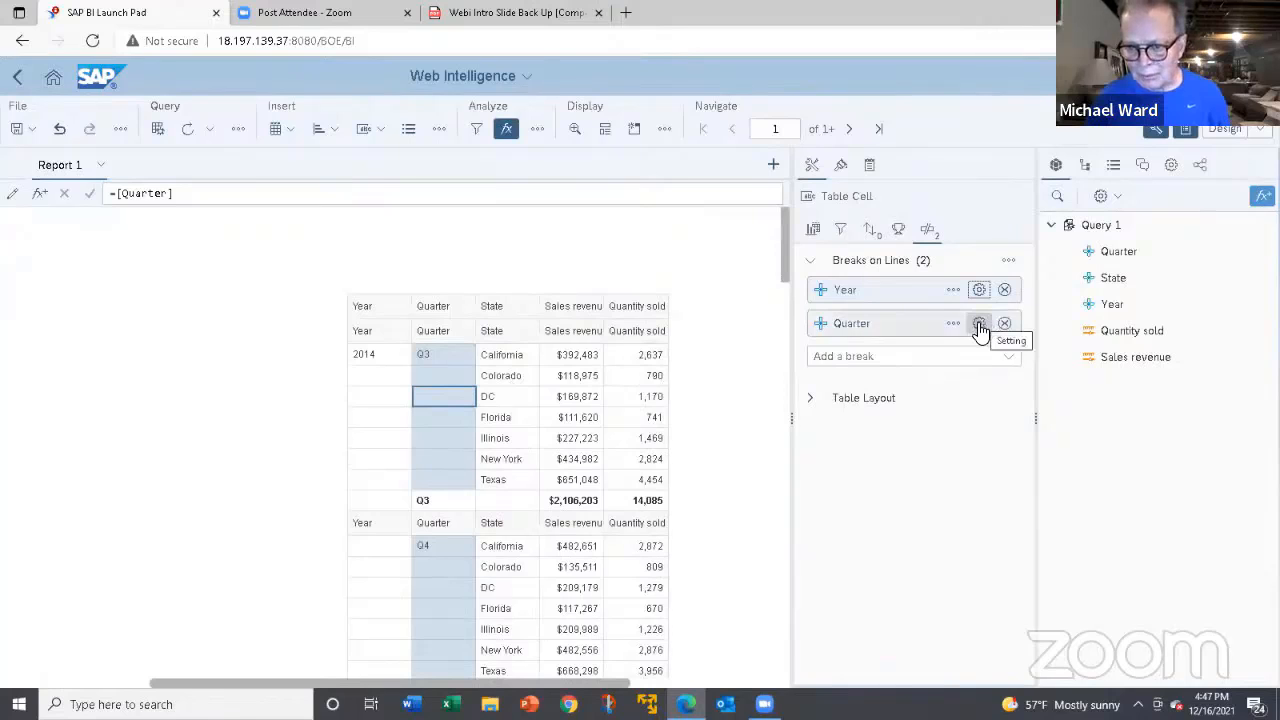
# Turn off the break header for the Quarter break.
pyautogui.click(980, 324)
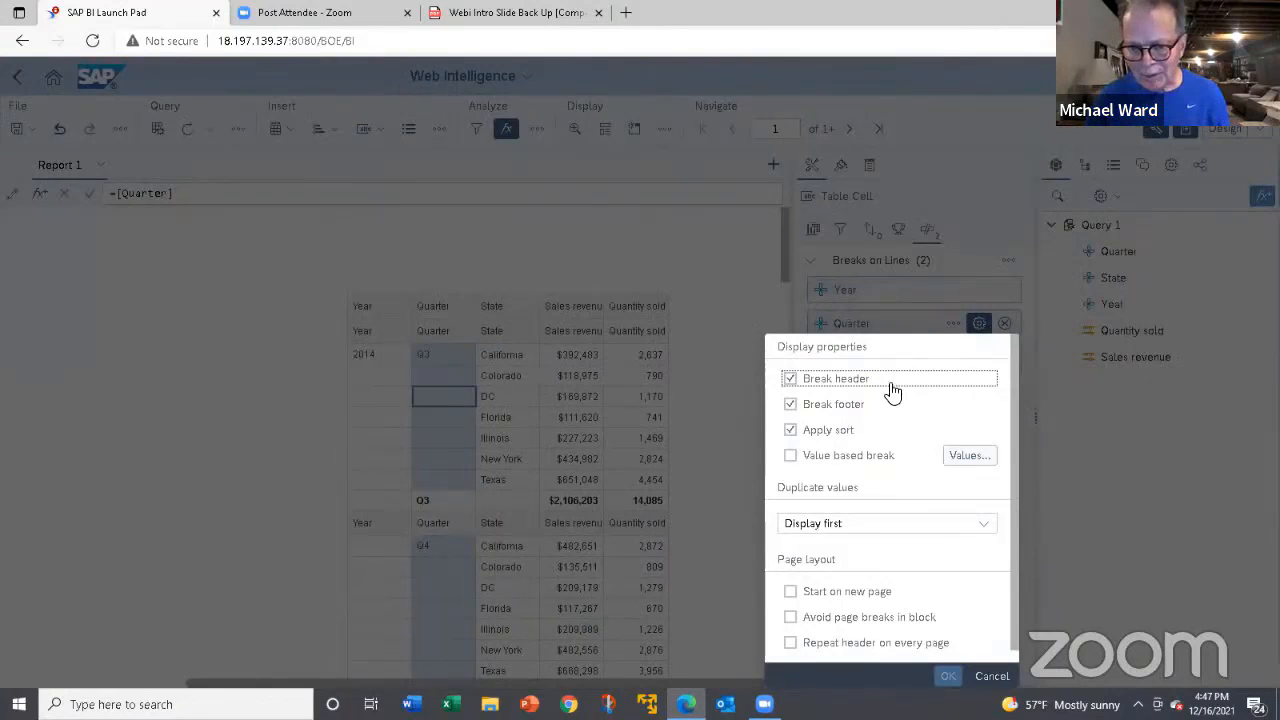
pyautogui.click(793, 381)
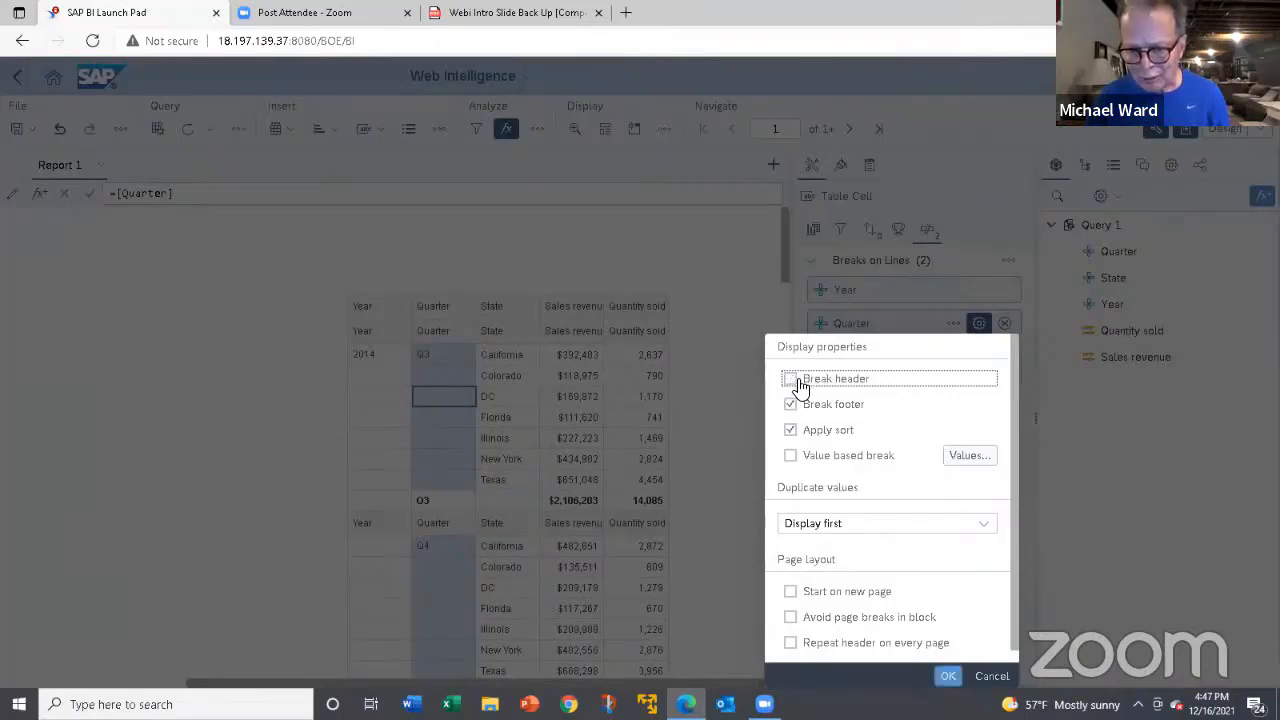
pyautogui.click(946, 677)
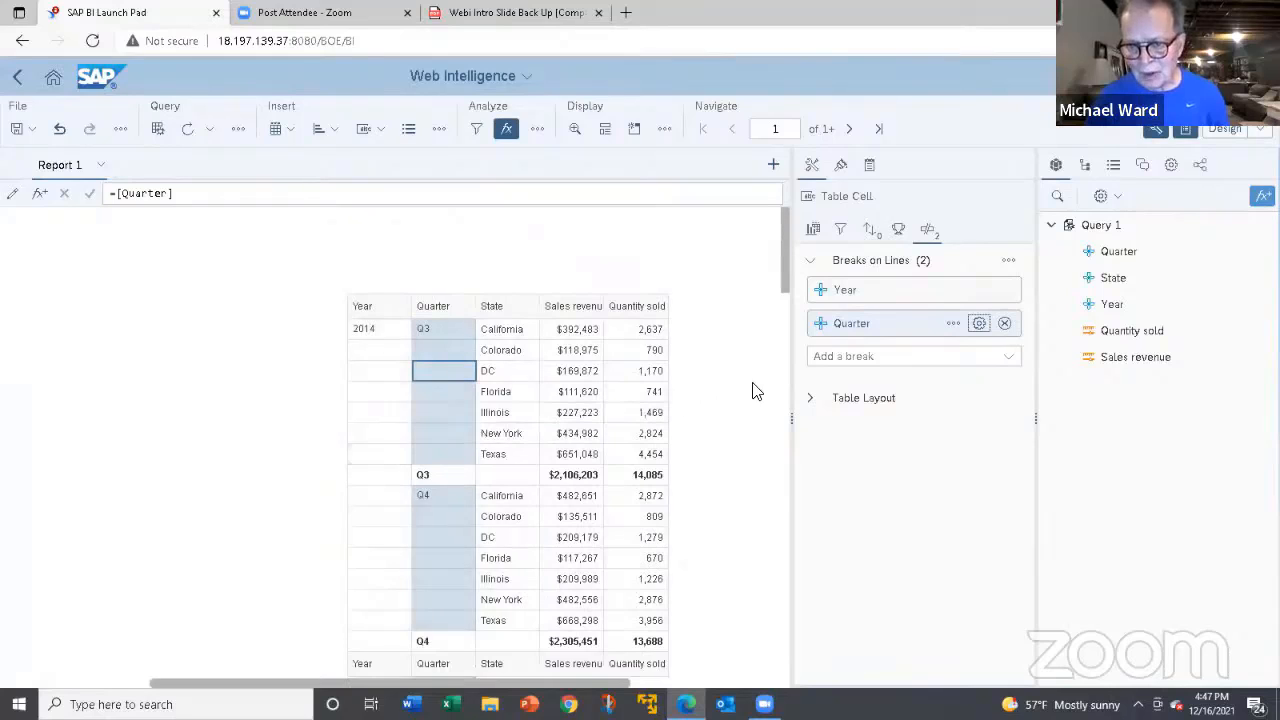
# Replace the separate Quarter and Year breaks with one combined break on Year and Quarter, and look through the table.
pyautogui.click(1005, 325)
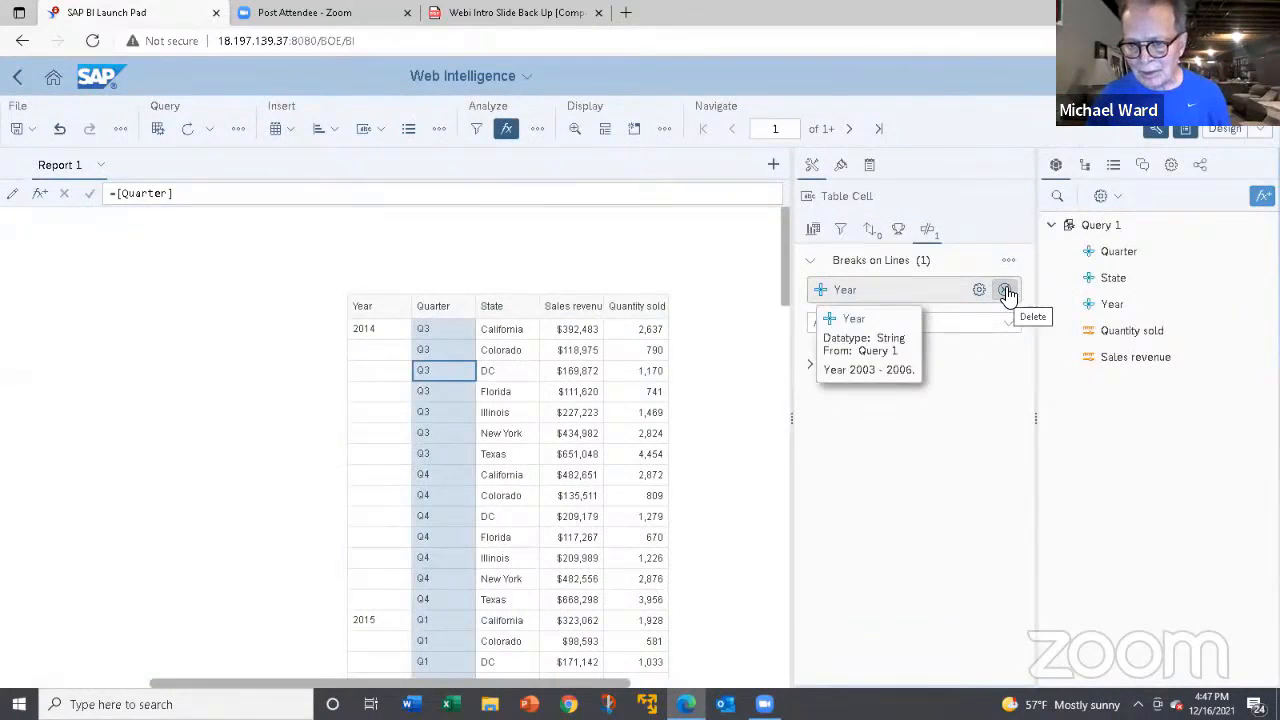
pyautogui.click(1005, 290)
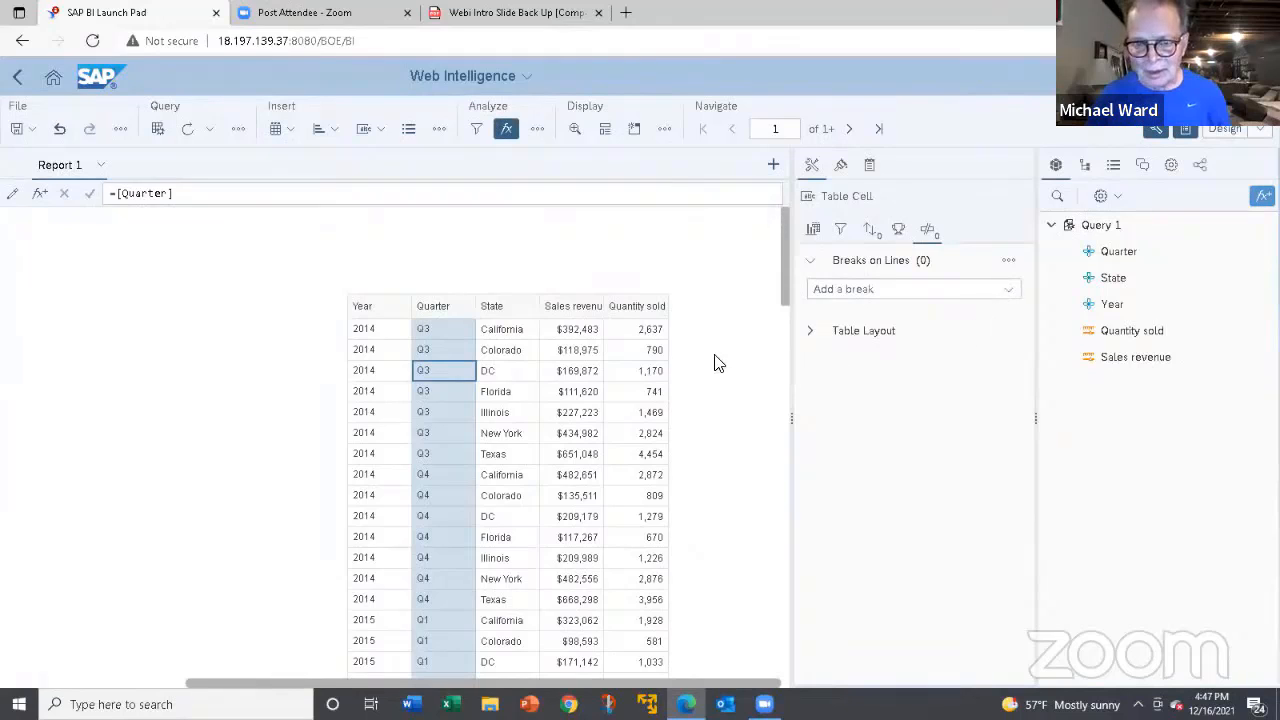
pyautogui.click(1010, 291)
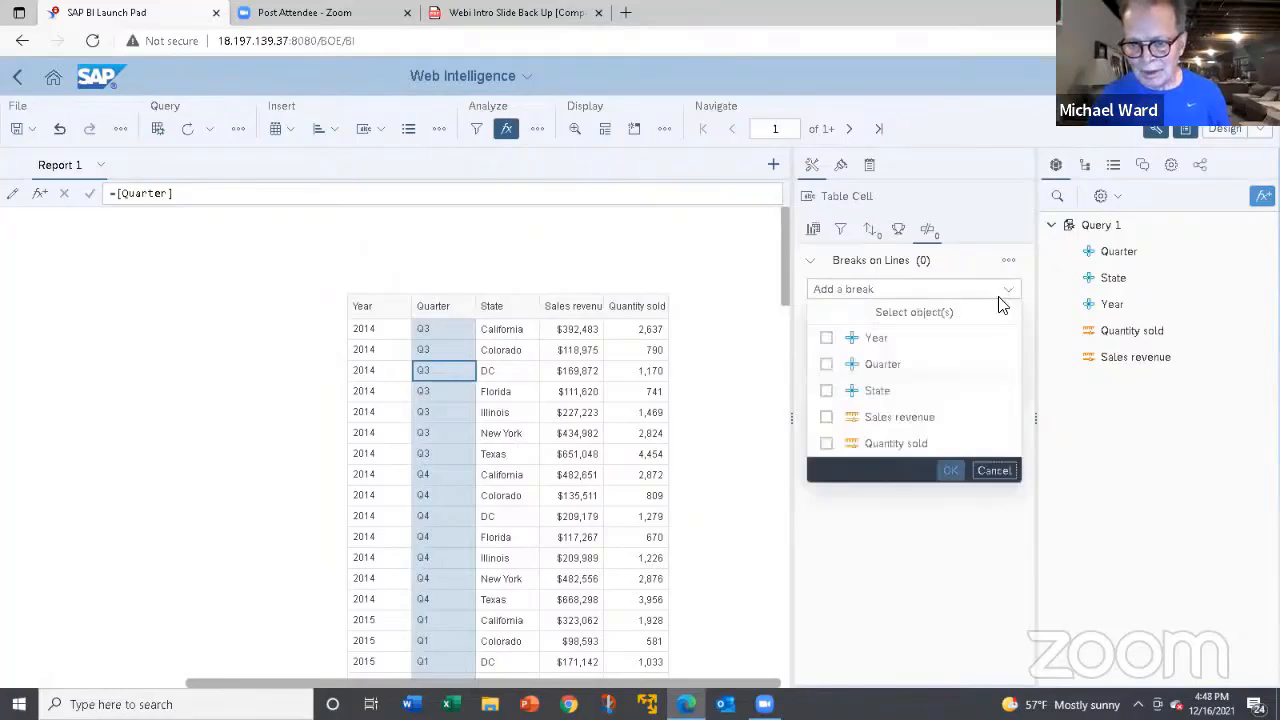
pyautogui.click(827, 339)
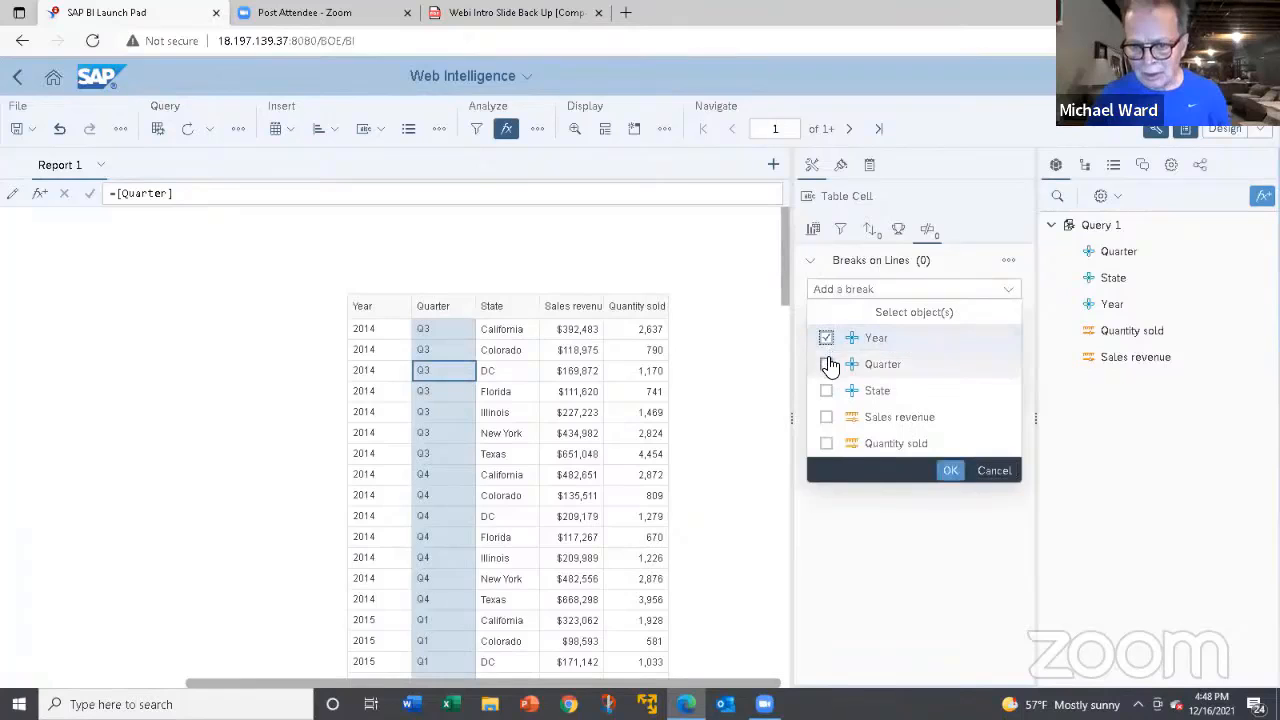
pyautogui.click(827, 365)
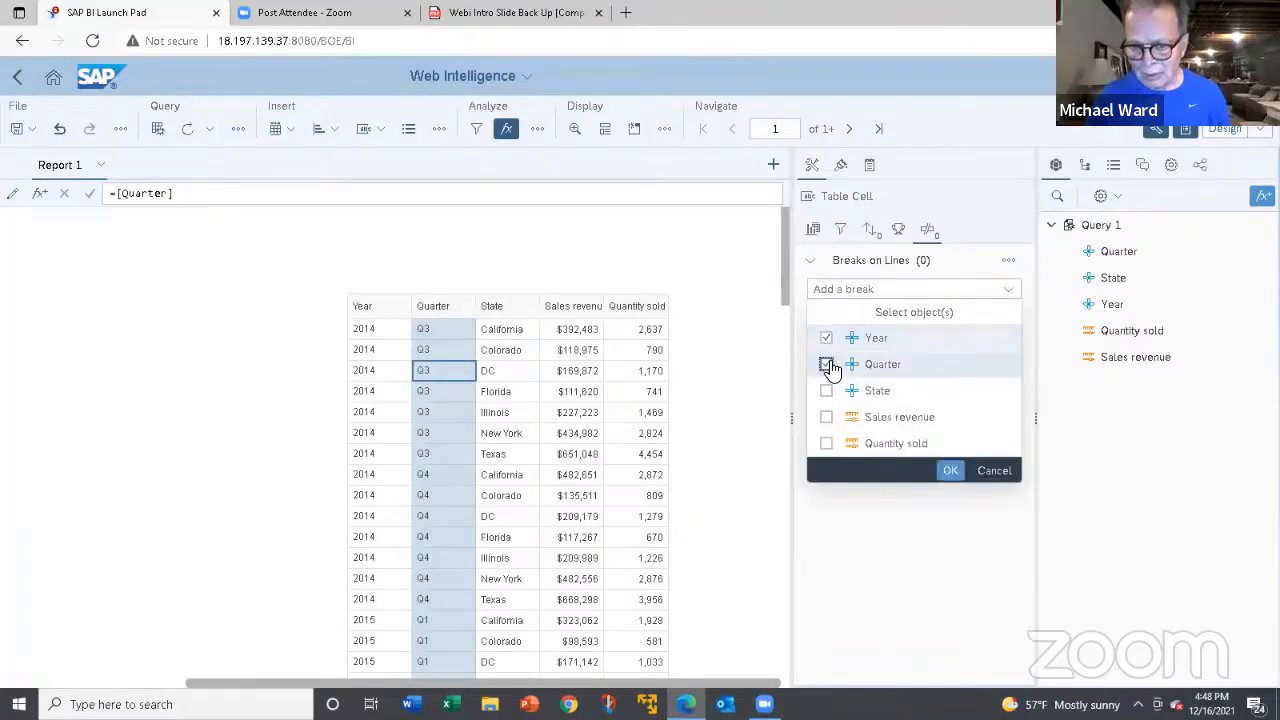
pyautogui.click(948, 469)
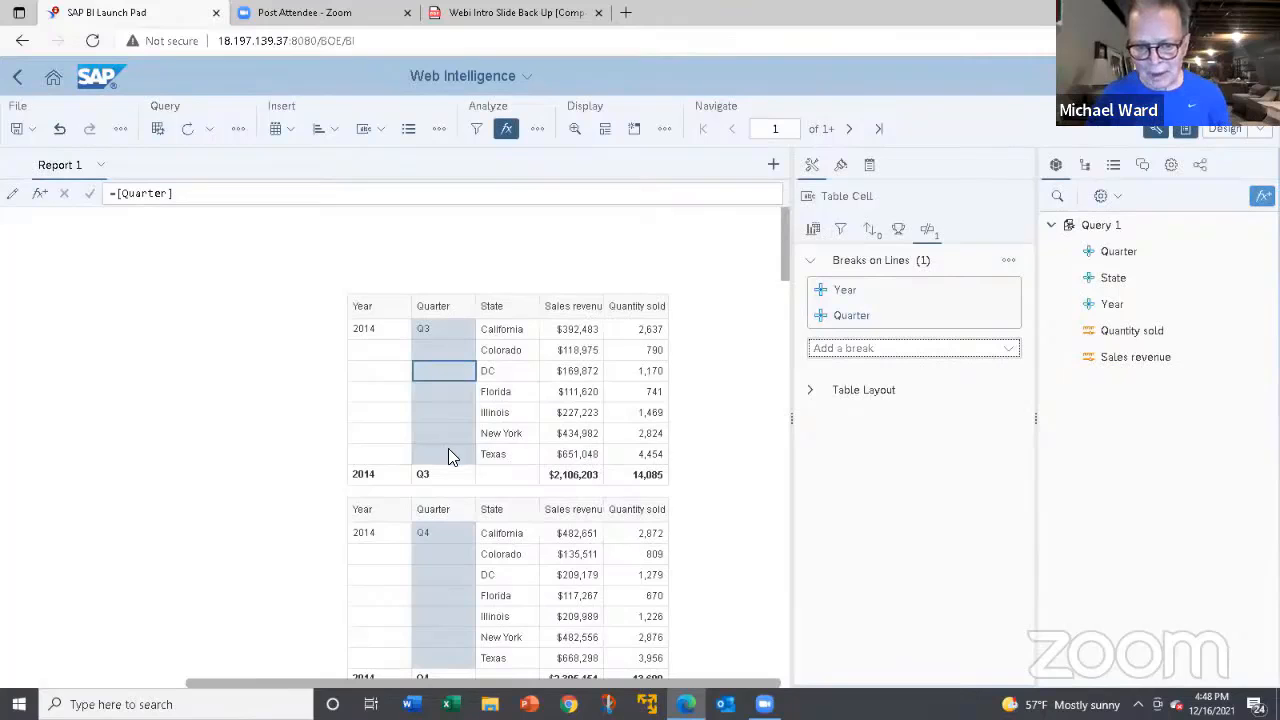
pyautogui.scroll(-2, 448, 448)
pyautogui.scroll(2, 448, 448)
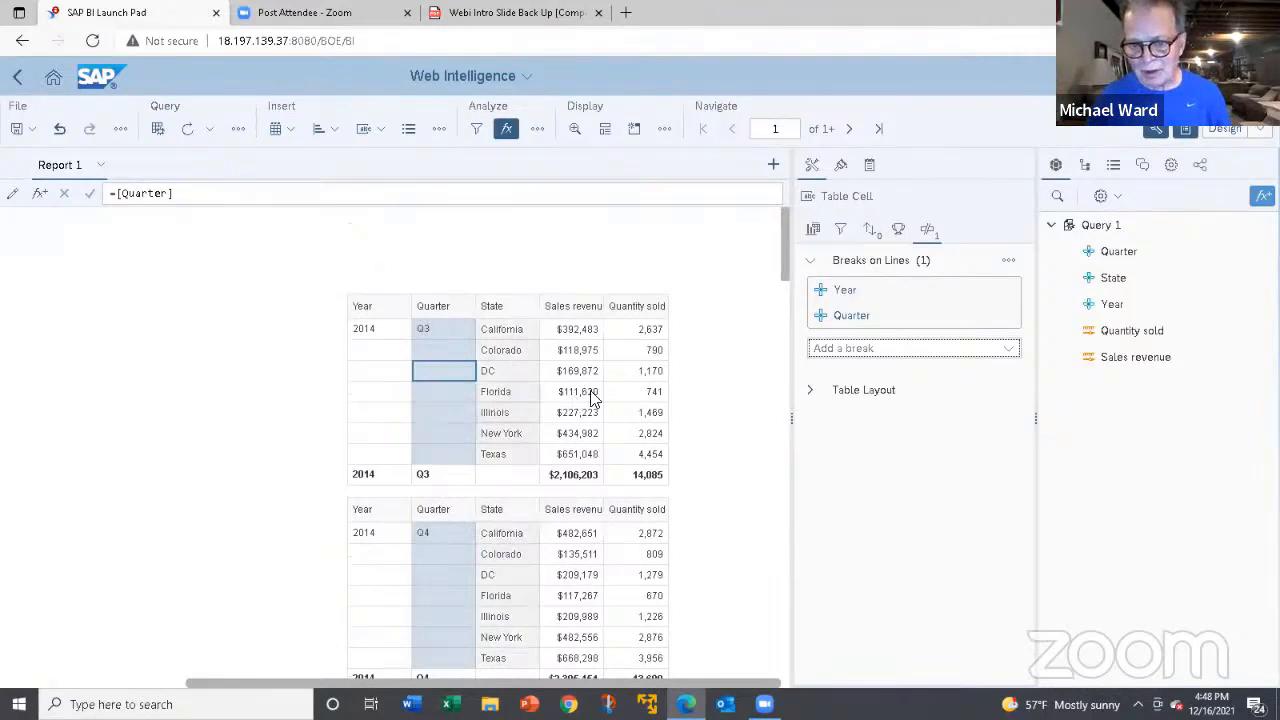
# Replace the combined break on Year and Quarter with two separate breaks, first on Year, then on Quarter.
pyautogui.moveTo(963, 326)
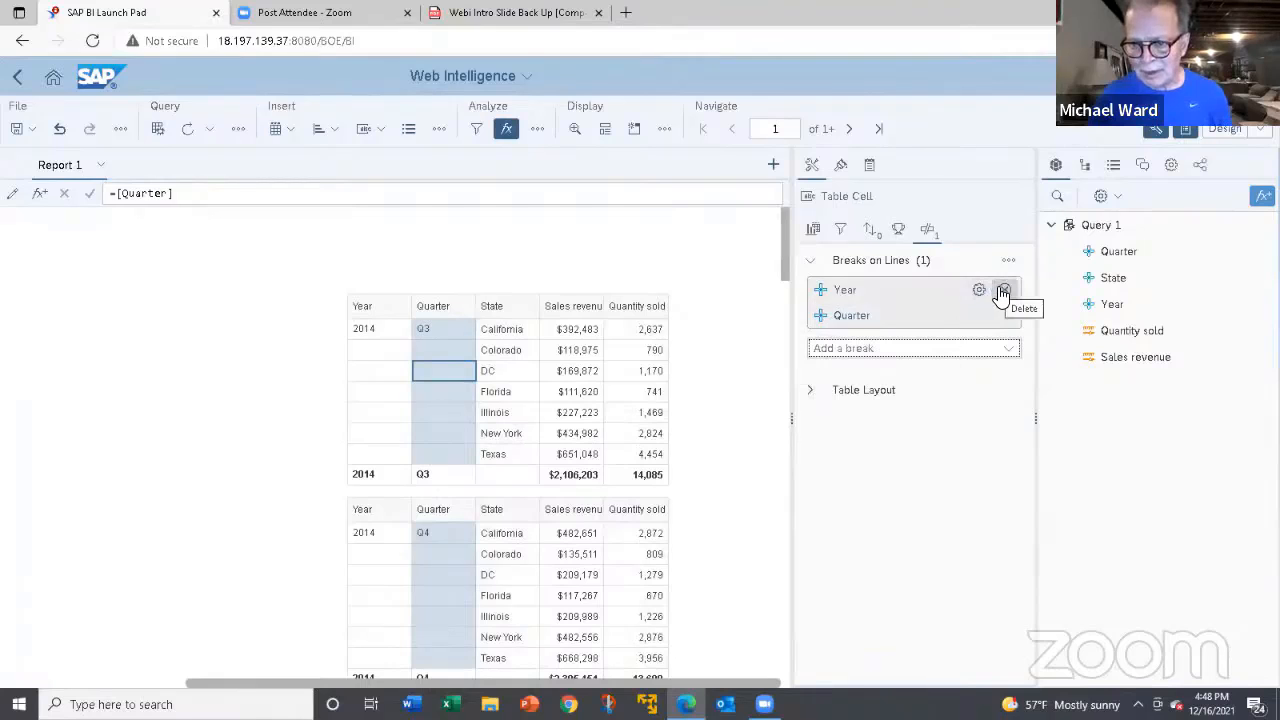
pyautogui.click(1003, 292)
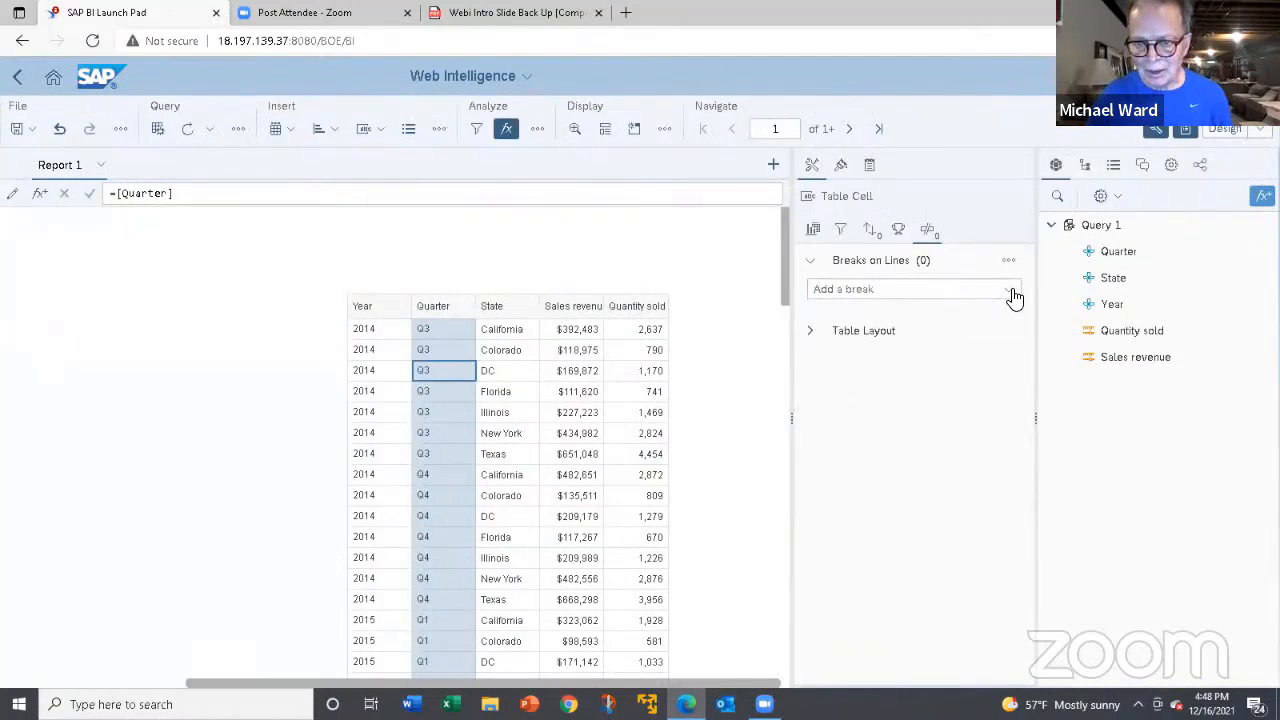
pyautogui.click(1013, 292)
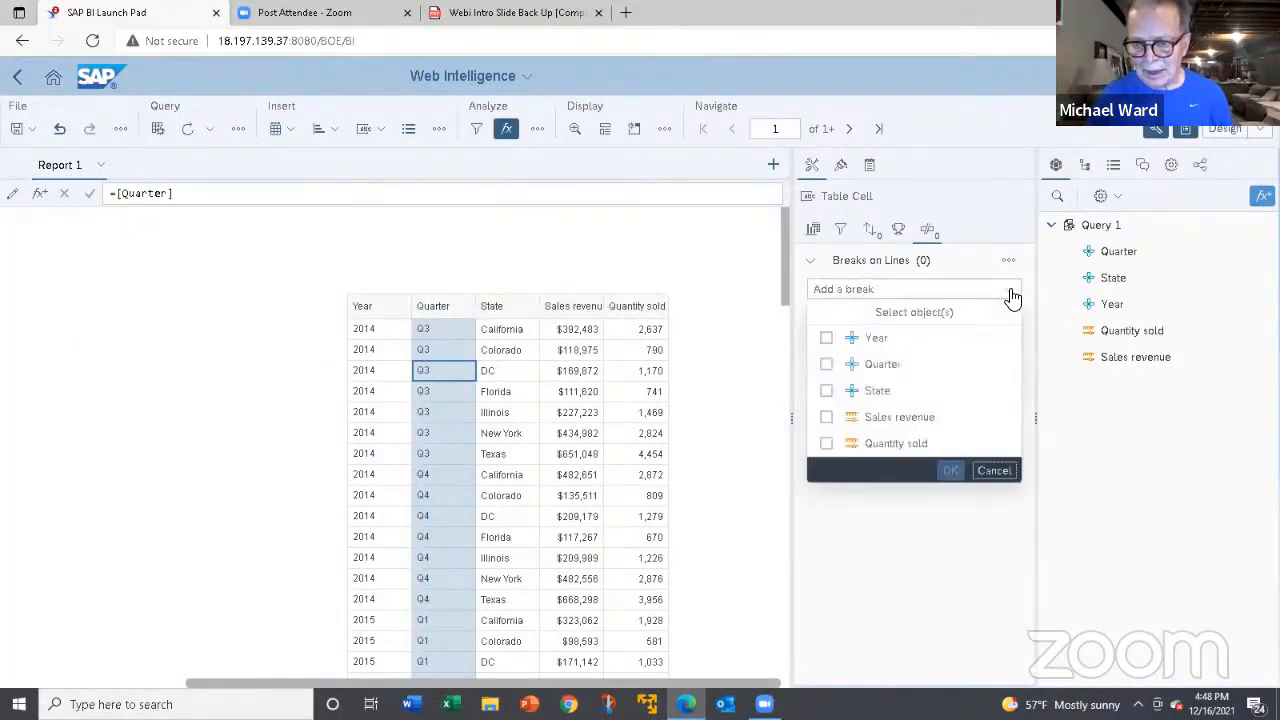
pyautogui.click(826, 340)
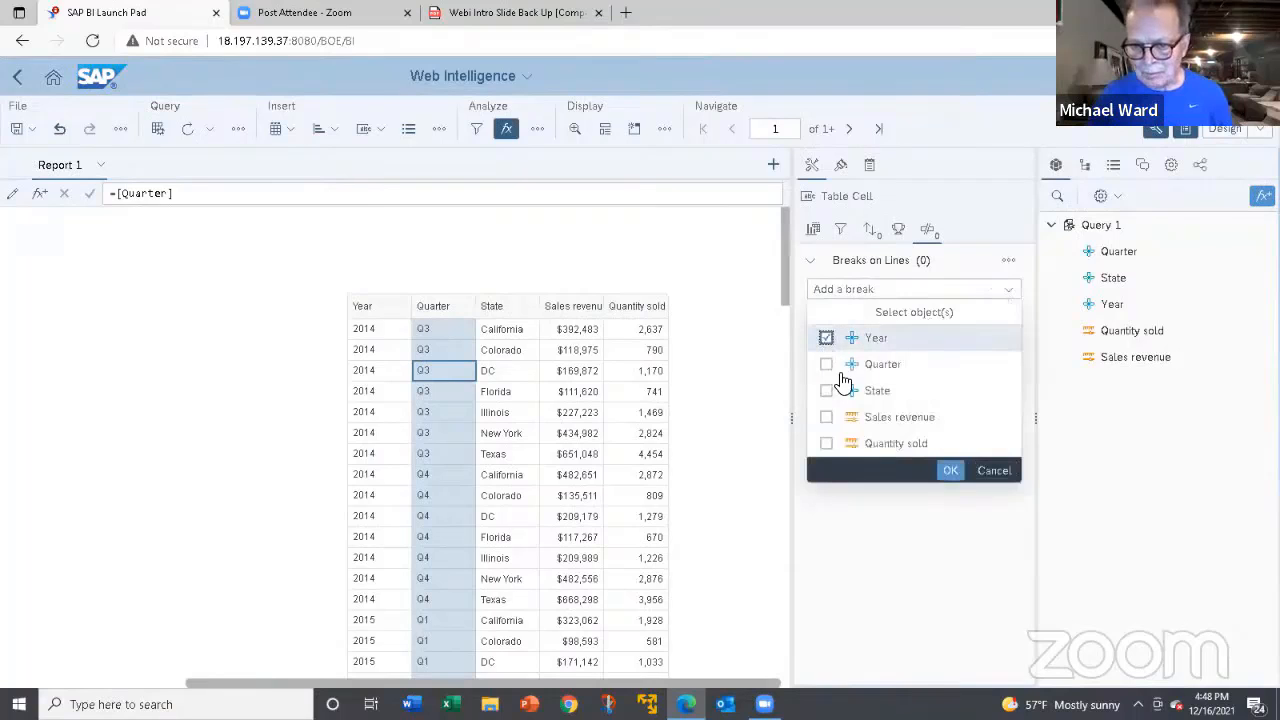
pyautogui.click(948, 470)
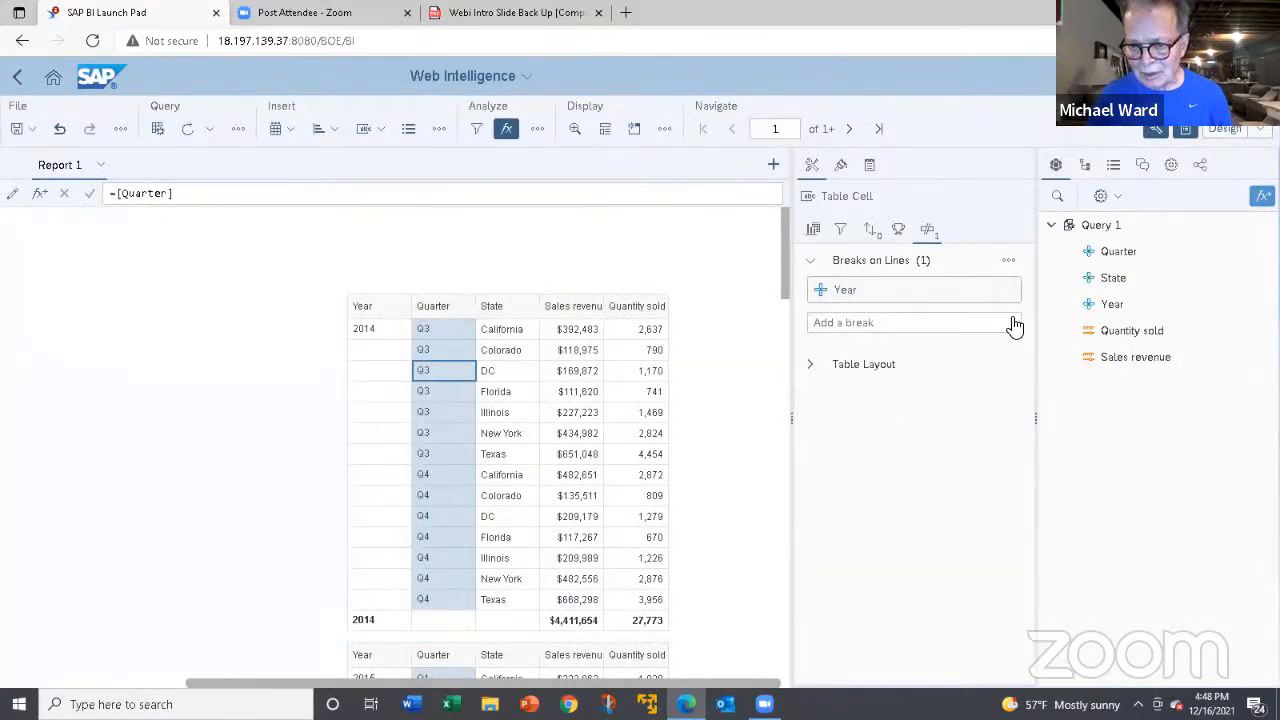
pyautogui.click(1010, 323)
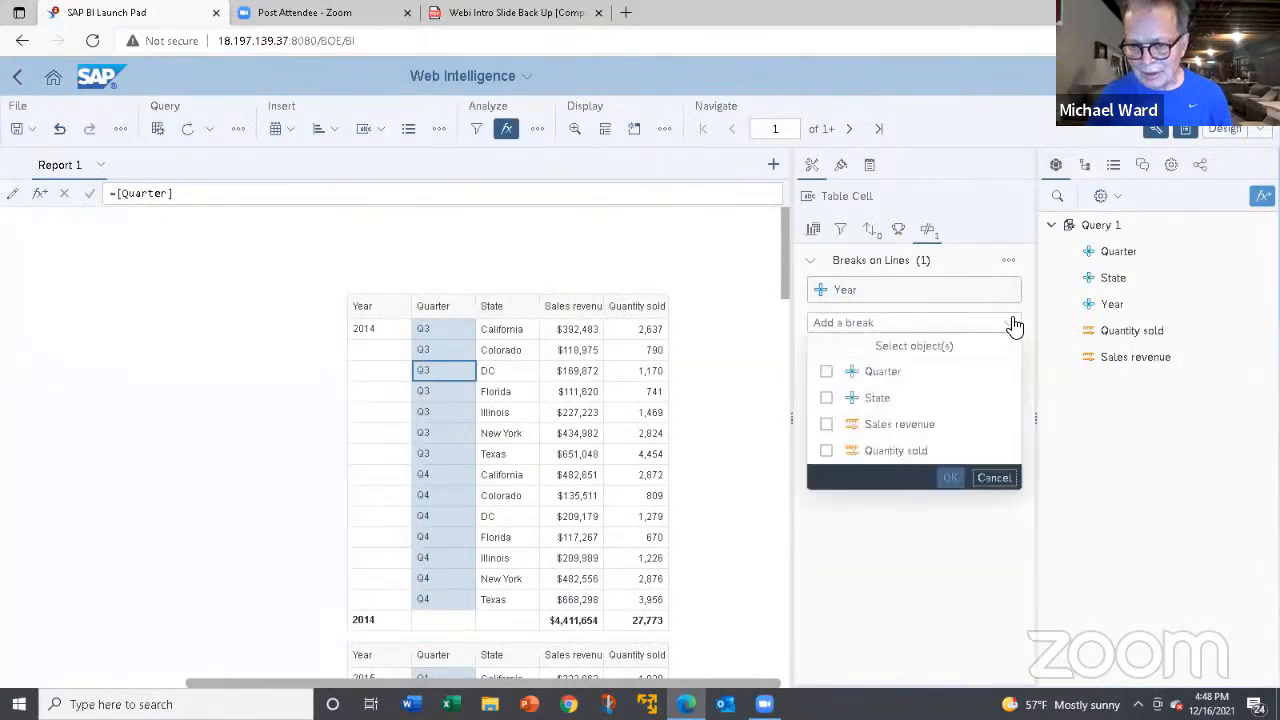
pyautogui.click(826, 372)
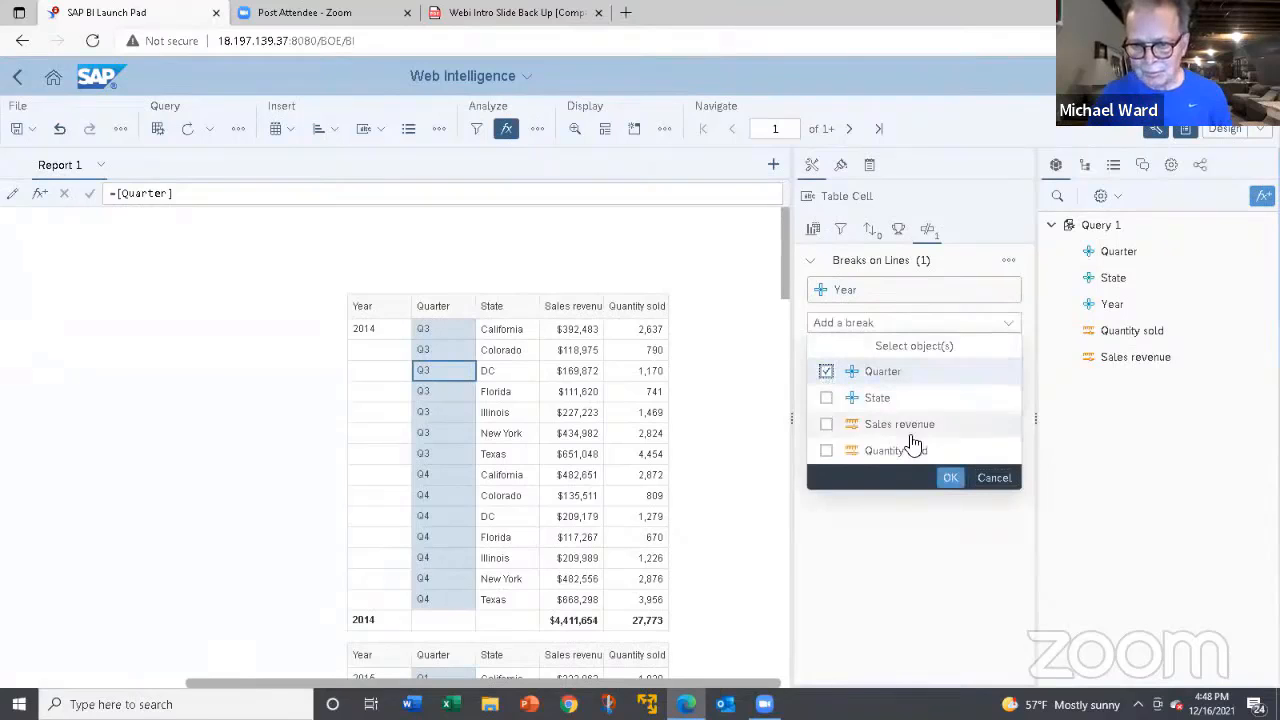
pyautogui.click(949, 479)
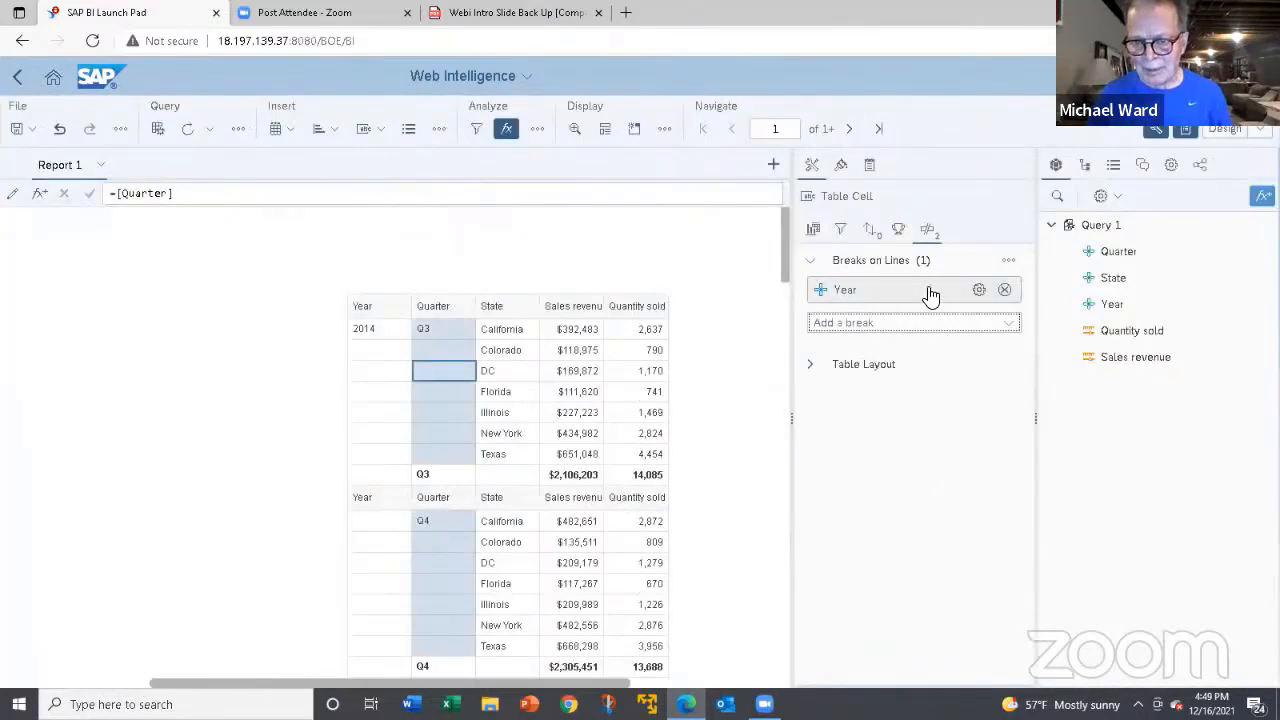
# Try to make the Year break value based, limited to the values 2017 and 2018.
pyautogui.click(979, 290)
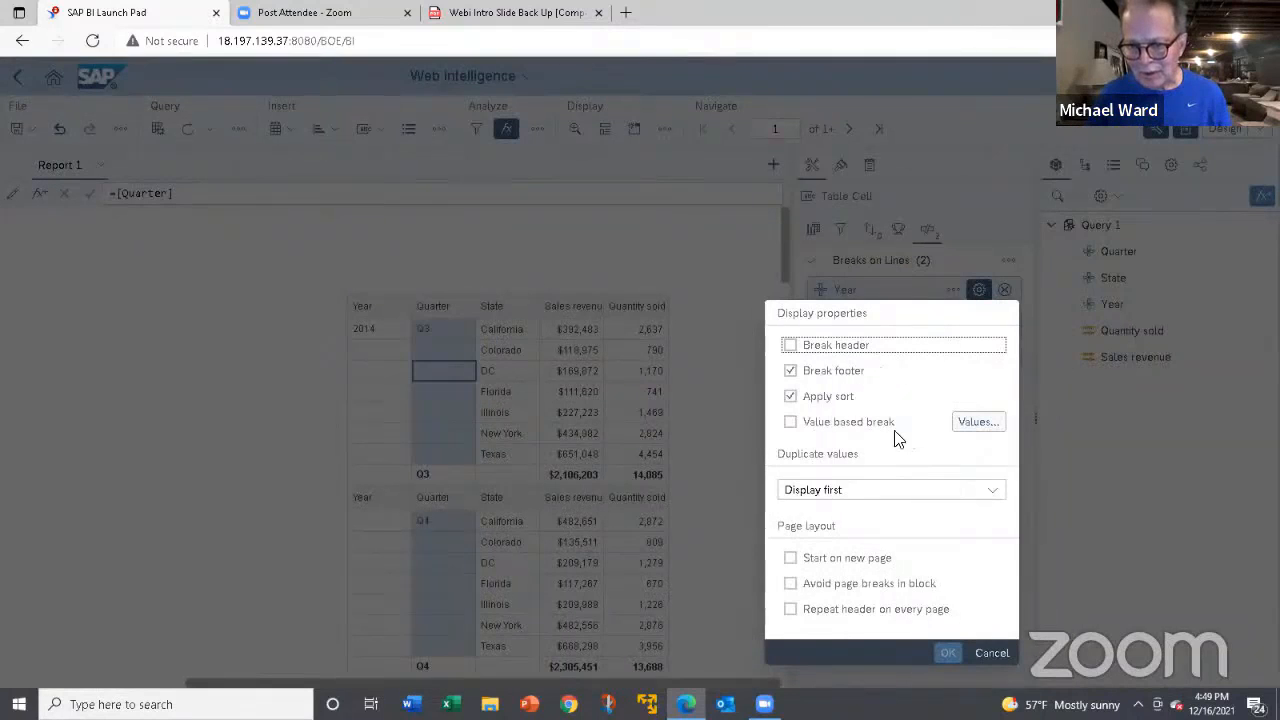
pyautogui.click(792, 424)
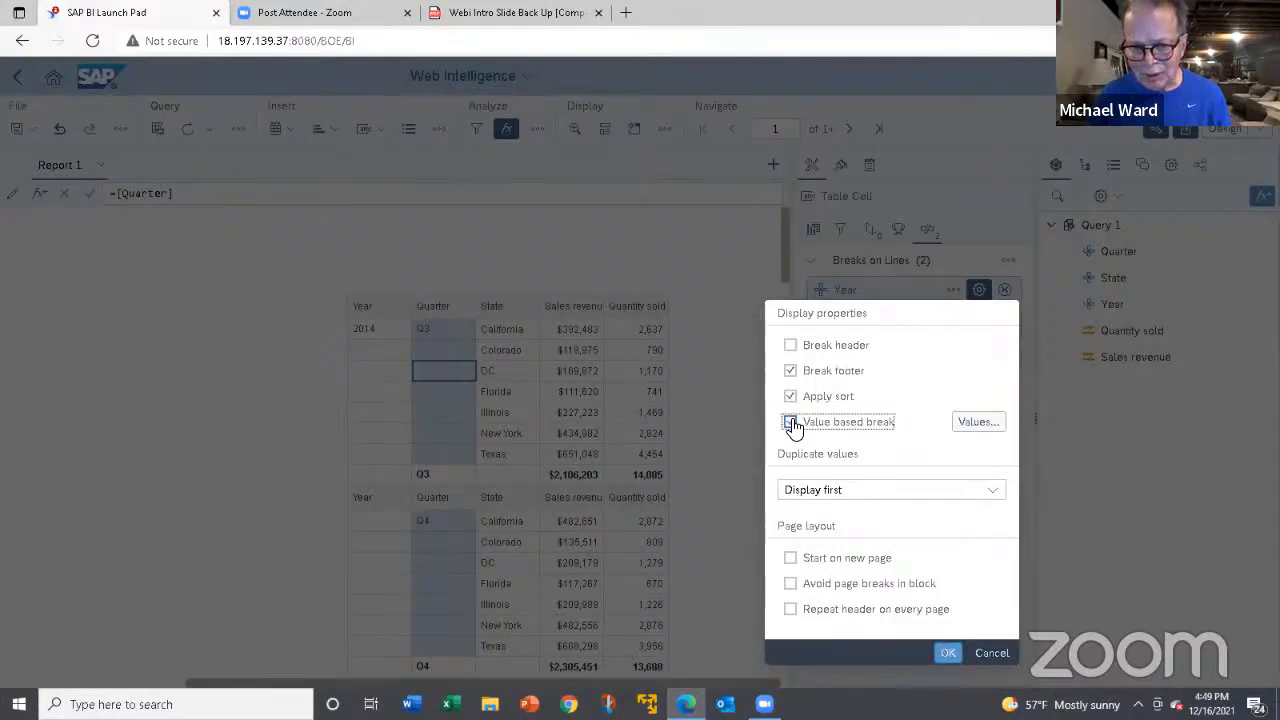
pyautogui.click(970, 428)
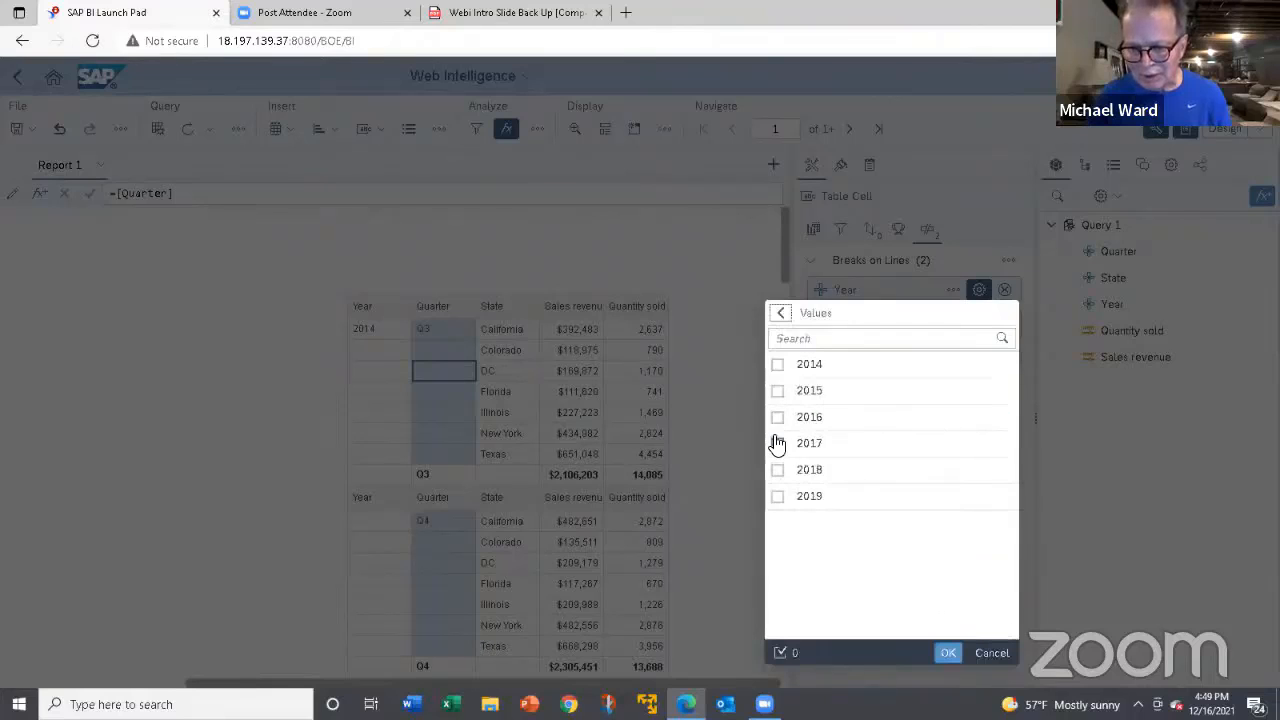
pyautogui.click(777, 443)
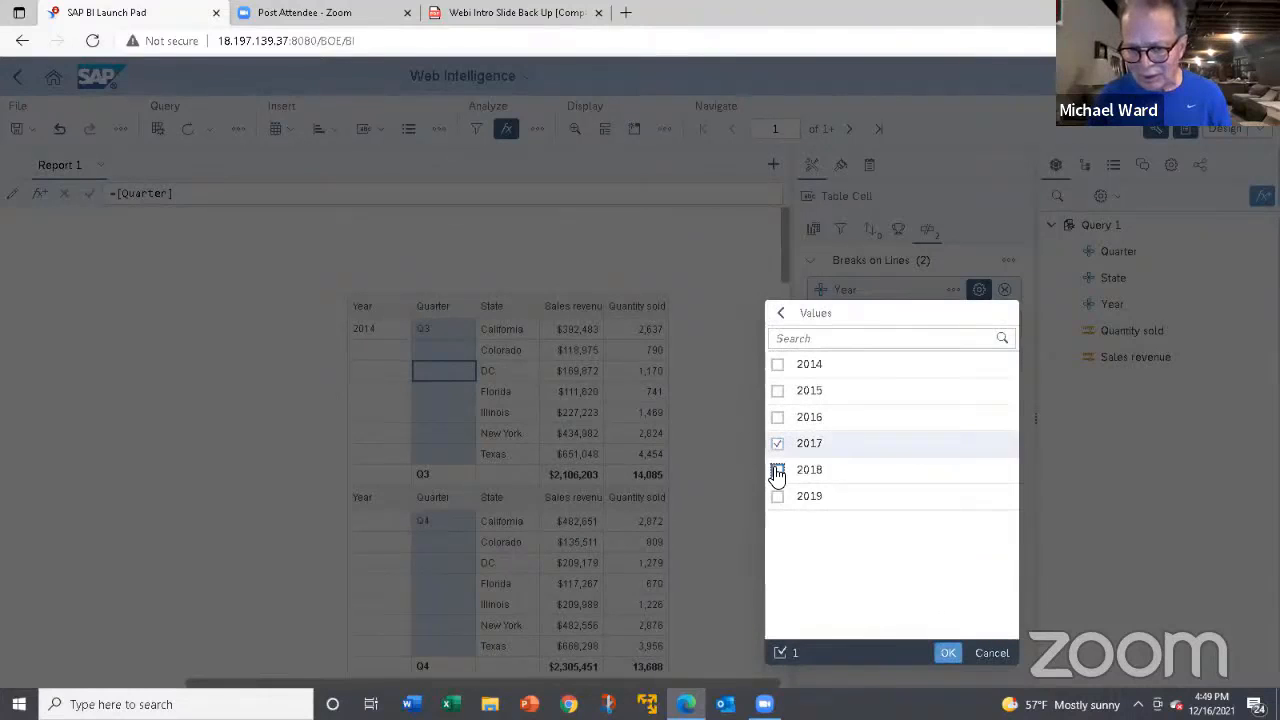
pyautogui.click(778, 470)
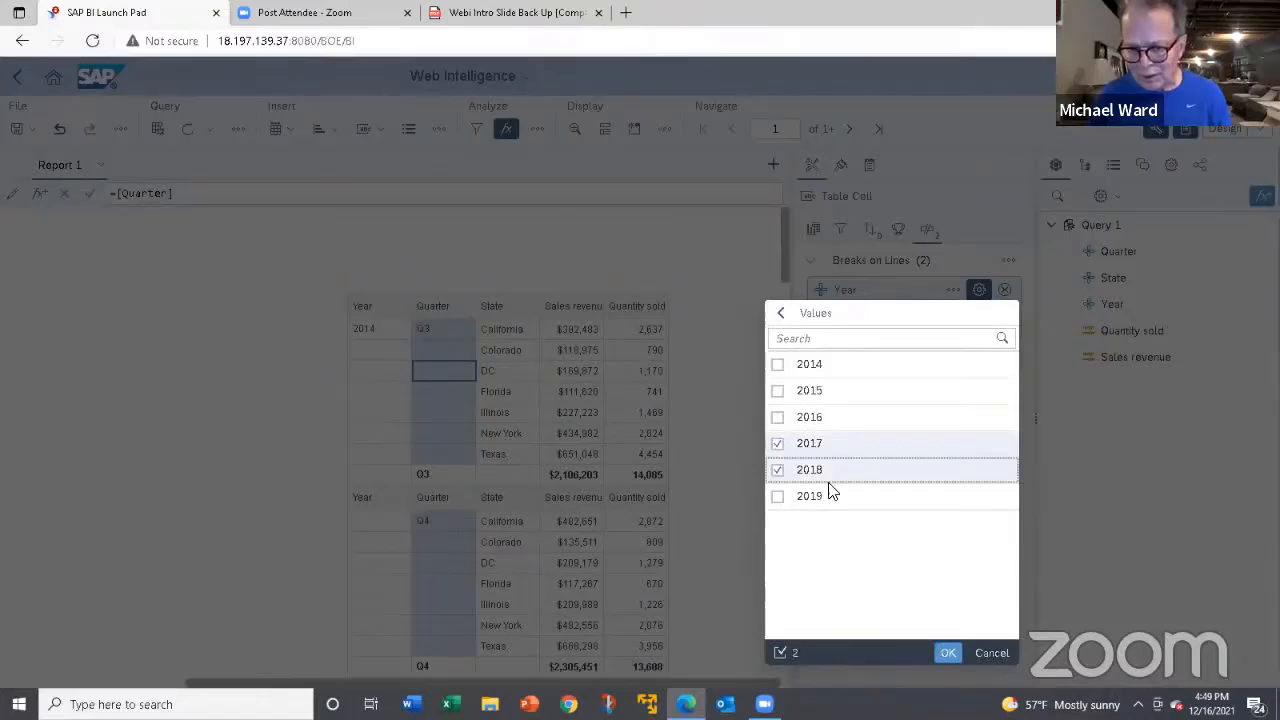
pyautogui.click(949, 654)
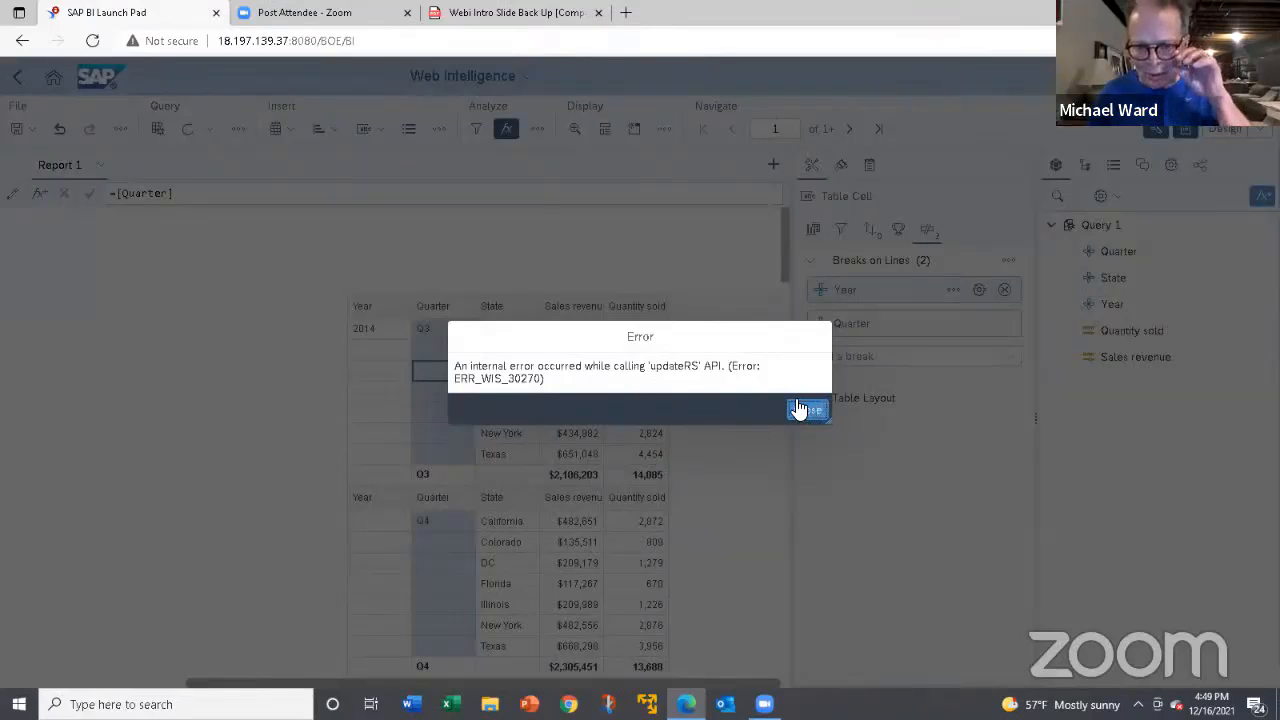
pyautogui.click(805, 410)
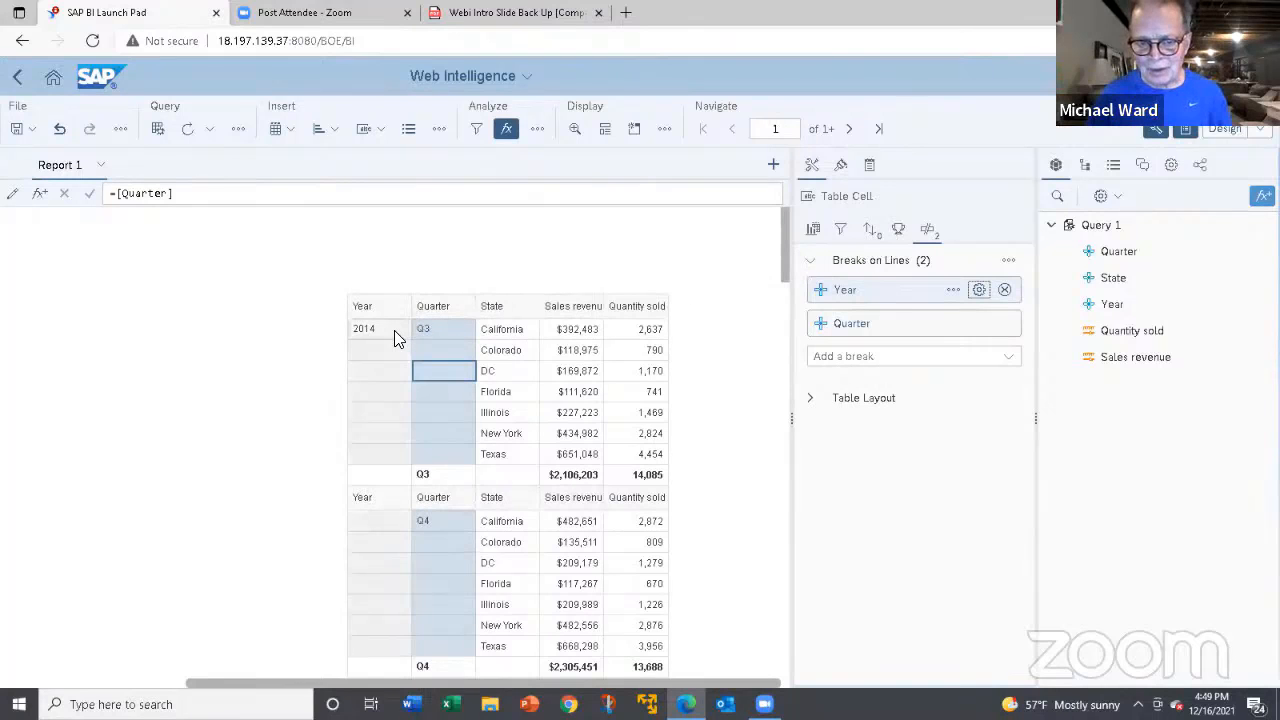
# Turn off the value based break option for the Year break and check the table's year and quarter subtotals.
pyautogui.click(951, 291)
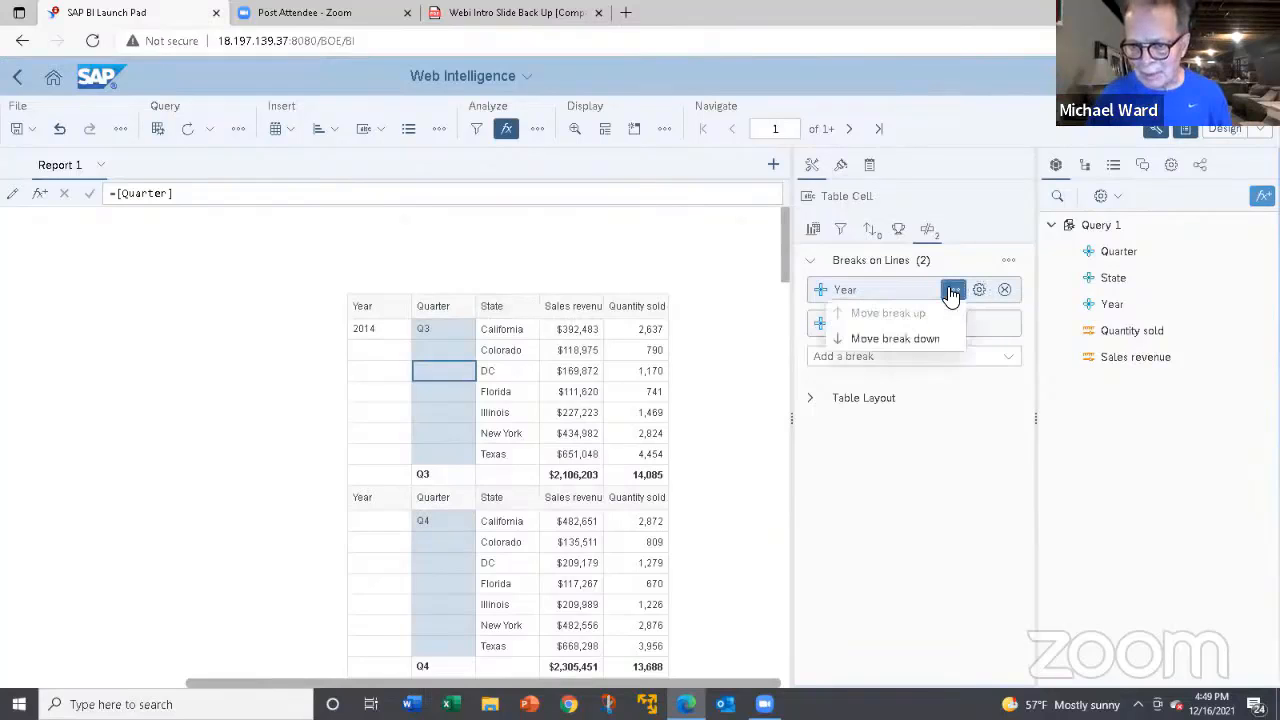
pyautogui.click(980, 291)
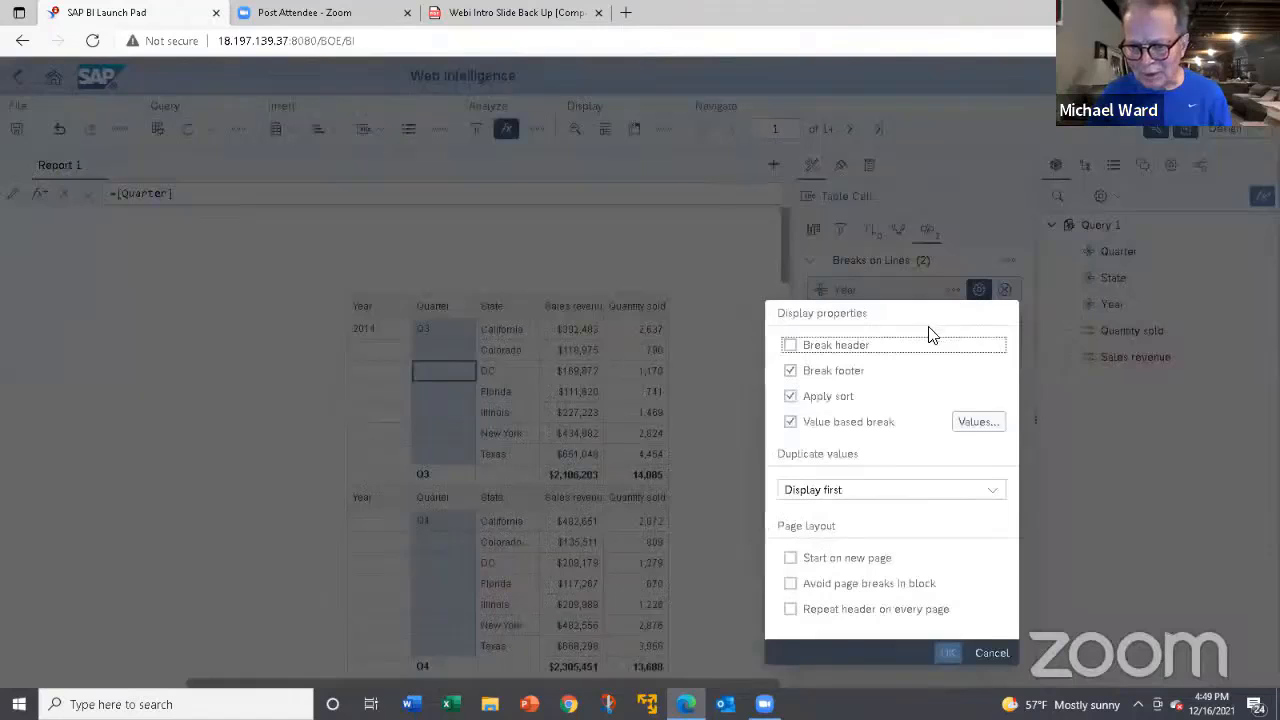
pyautogui.click(791, 422)
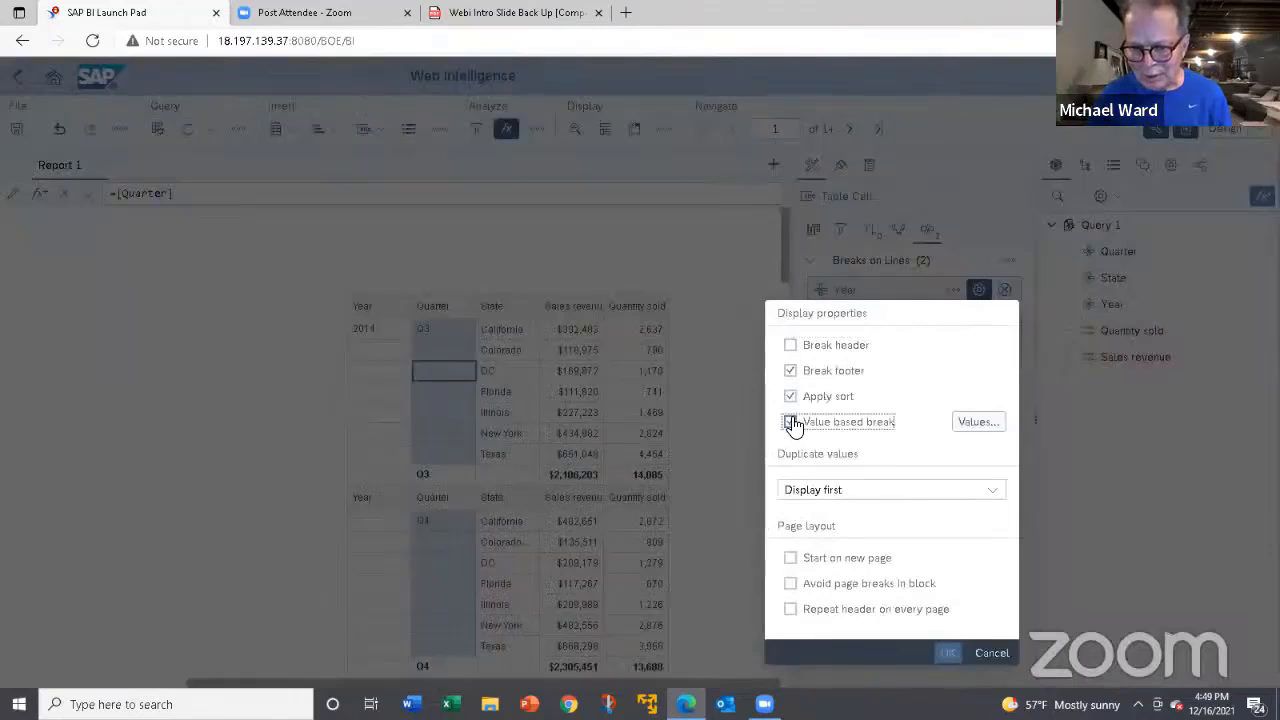
pyautogui.click(948, 654)
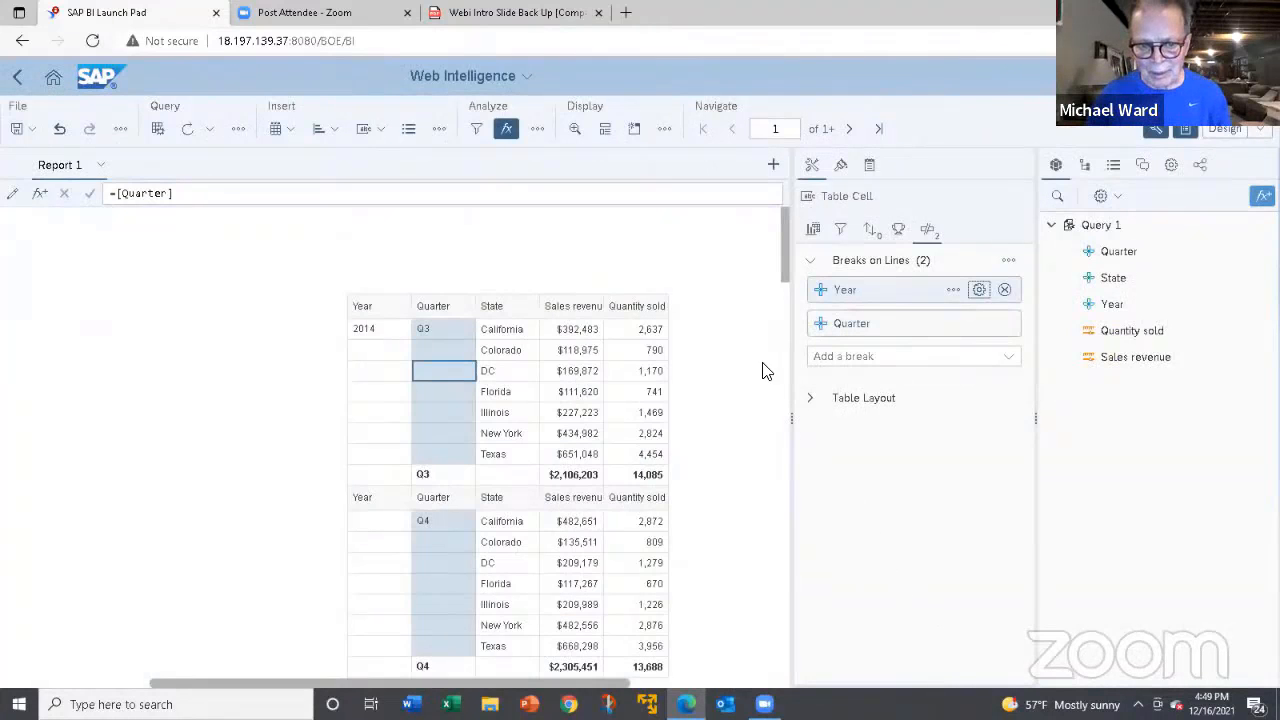
pyautogui.scroll(-1, 723, 409)
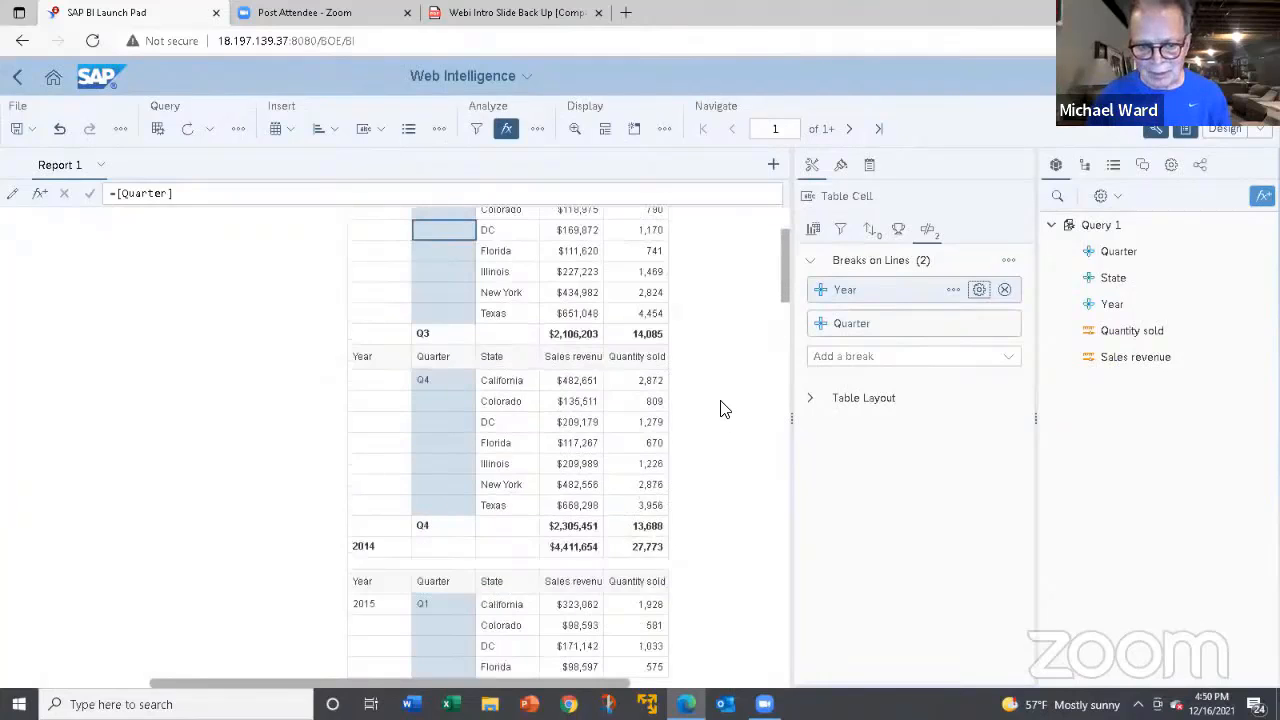
pyautogui.scroll(1, 723, 409)
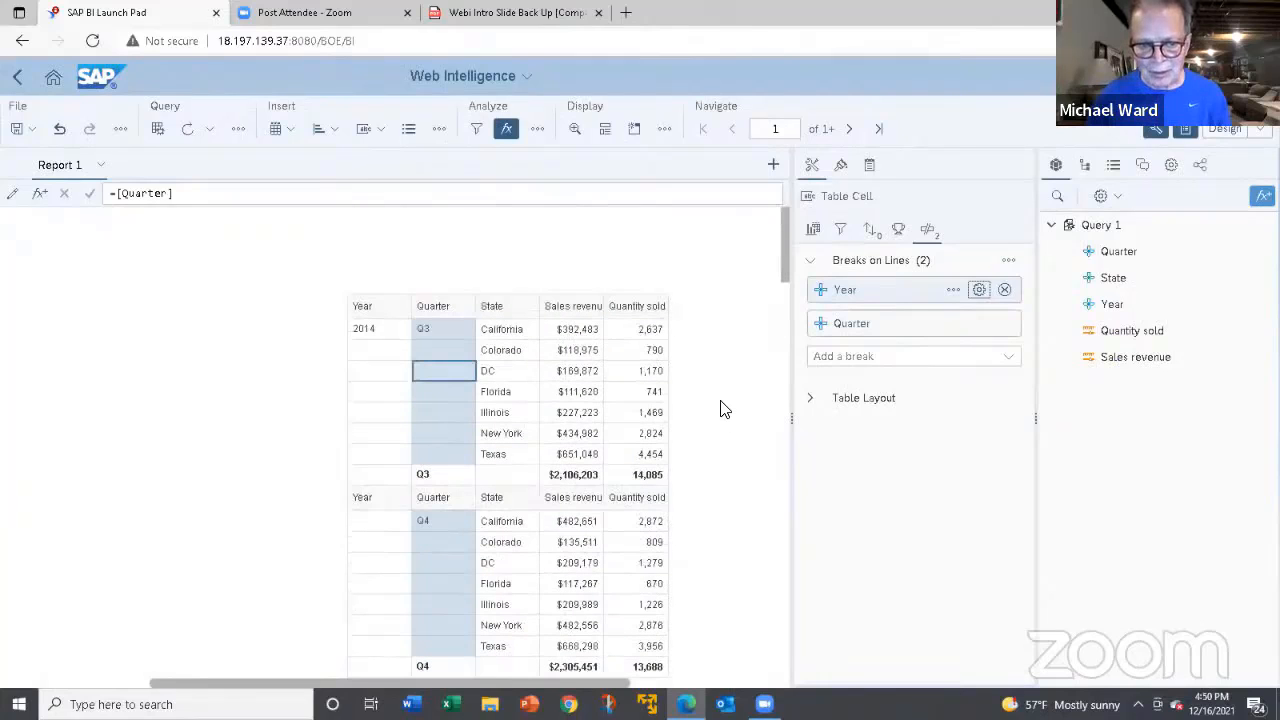
# Add a row sort on Year to the table and set it to descending.
pyautogui.click(372, 350)
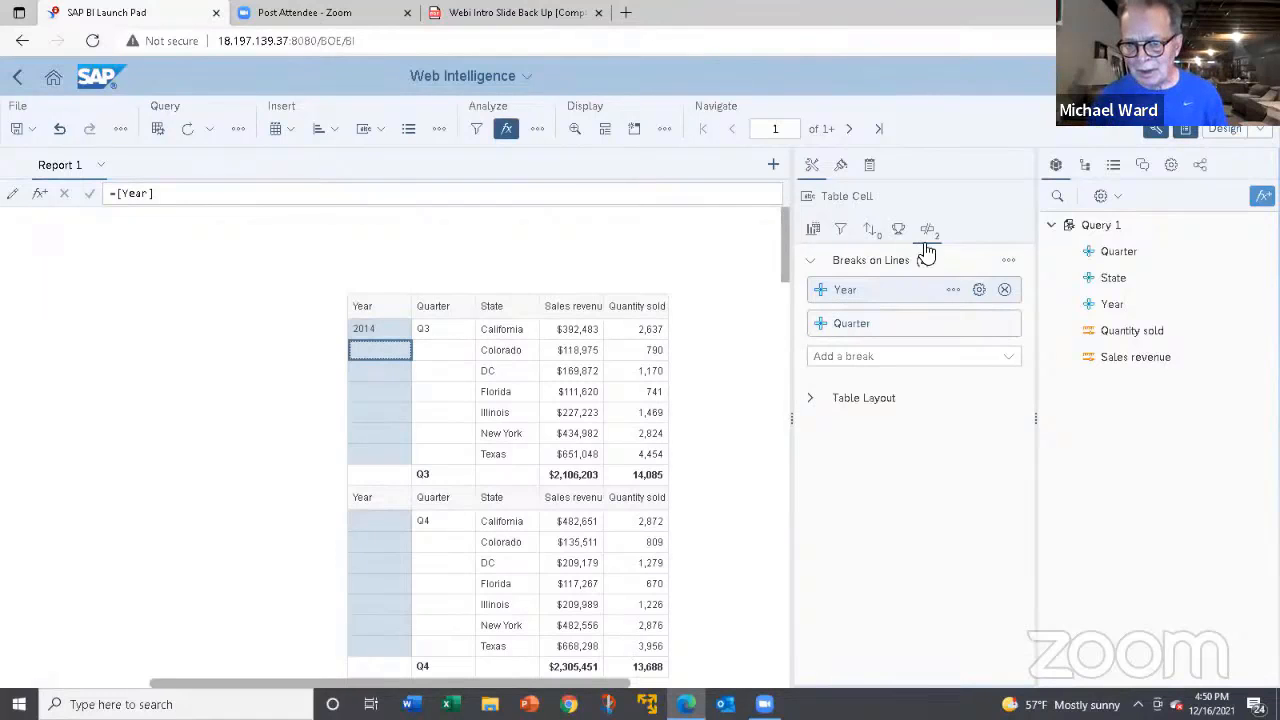
pyautogui.click(871, 236)
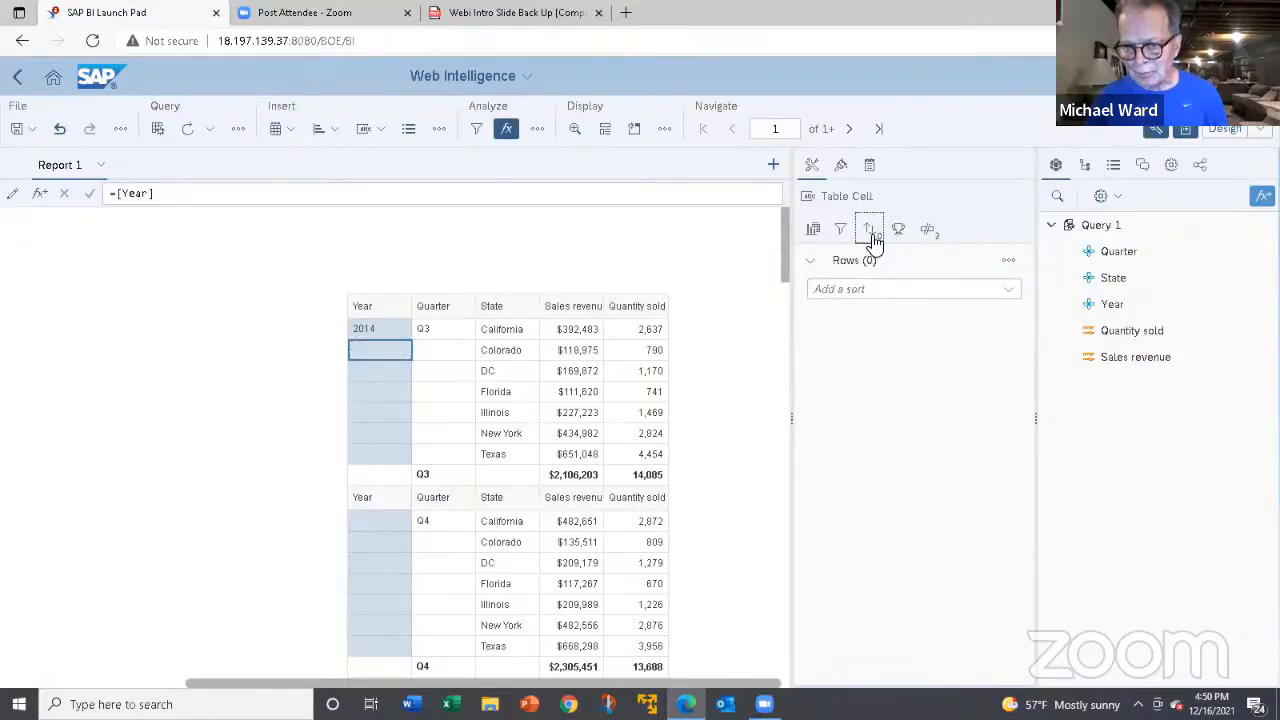
pyautogui.click(1004, 289)
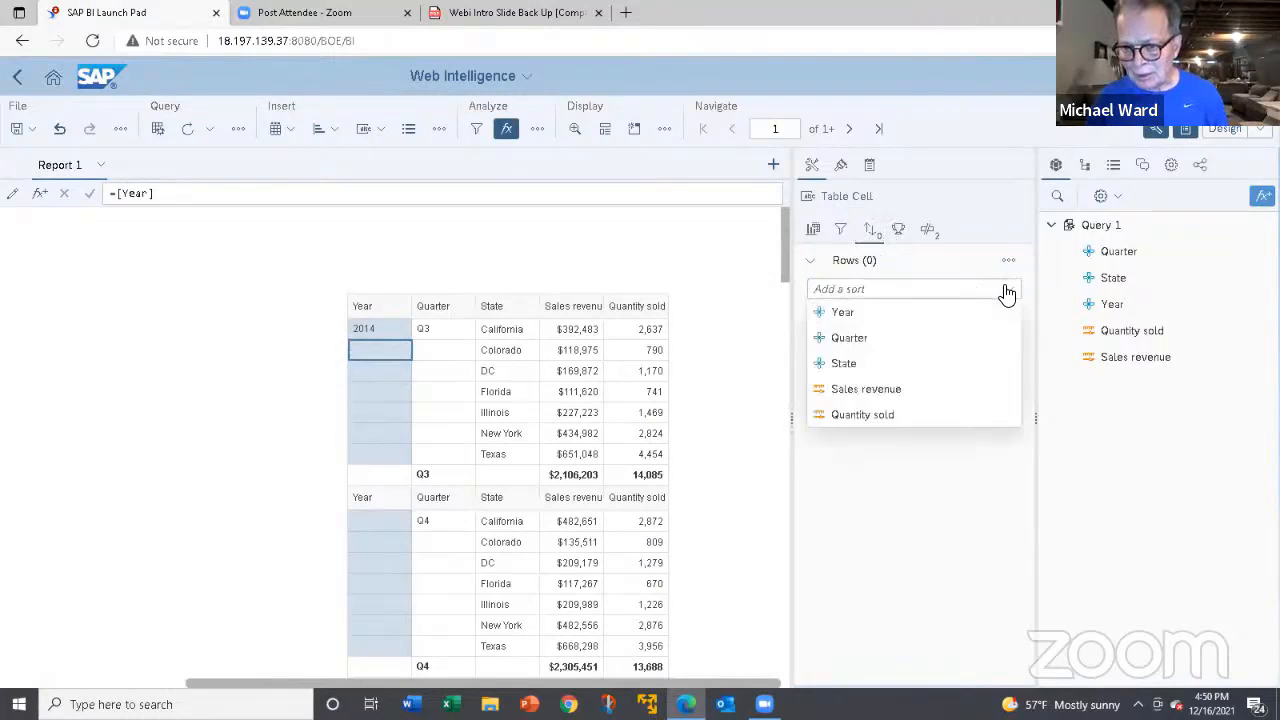
pyautogui.click(873, 315)
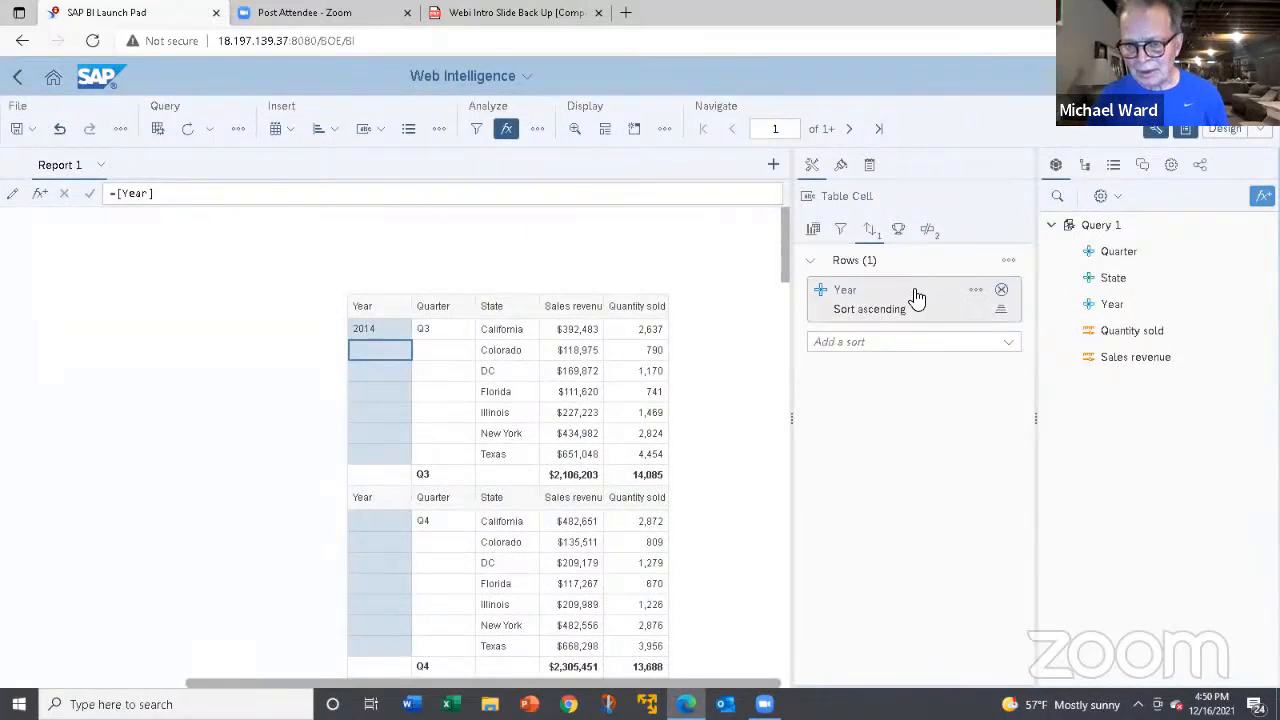
pyautogui.click(1001, 312)
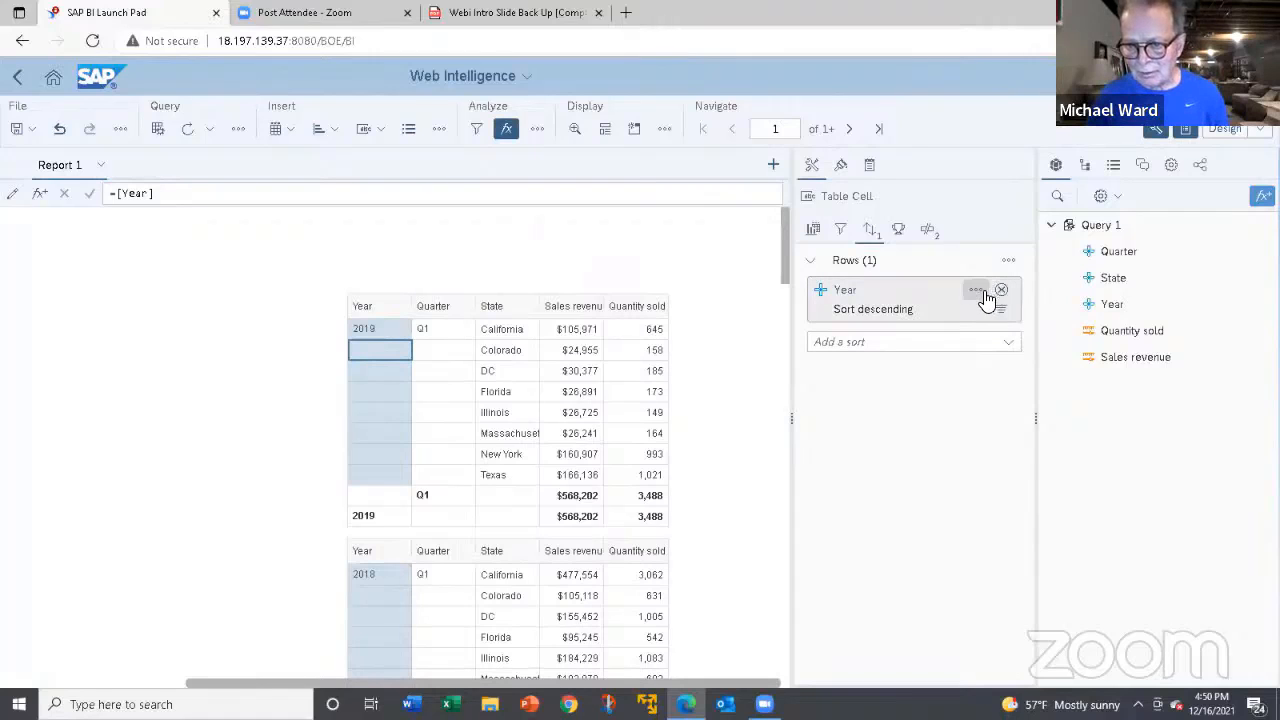
pyautogui.click(976, 290)
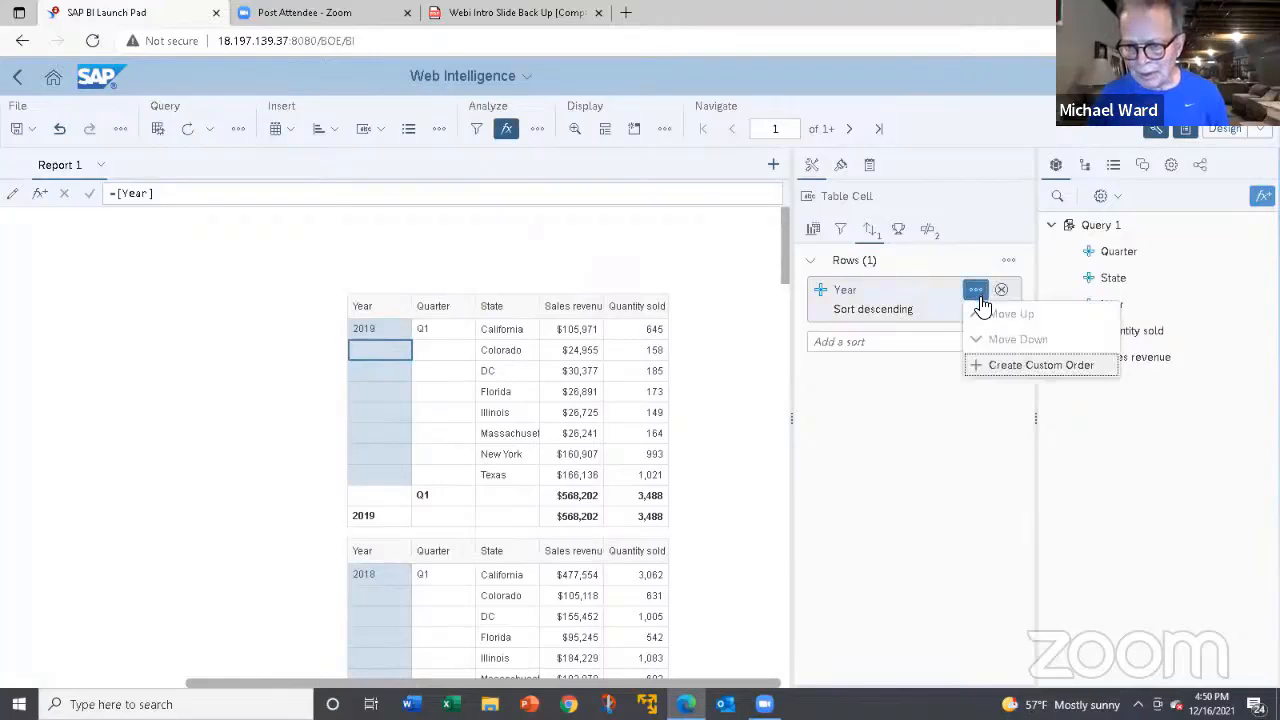
pyautogui.click(945, 307)
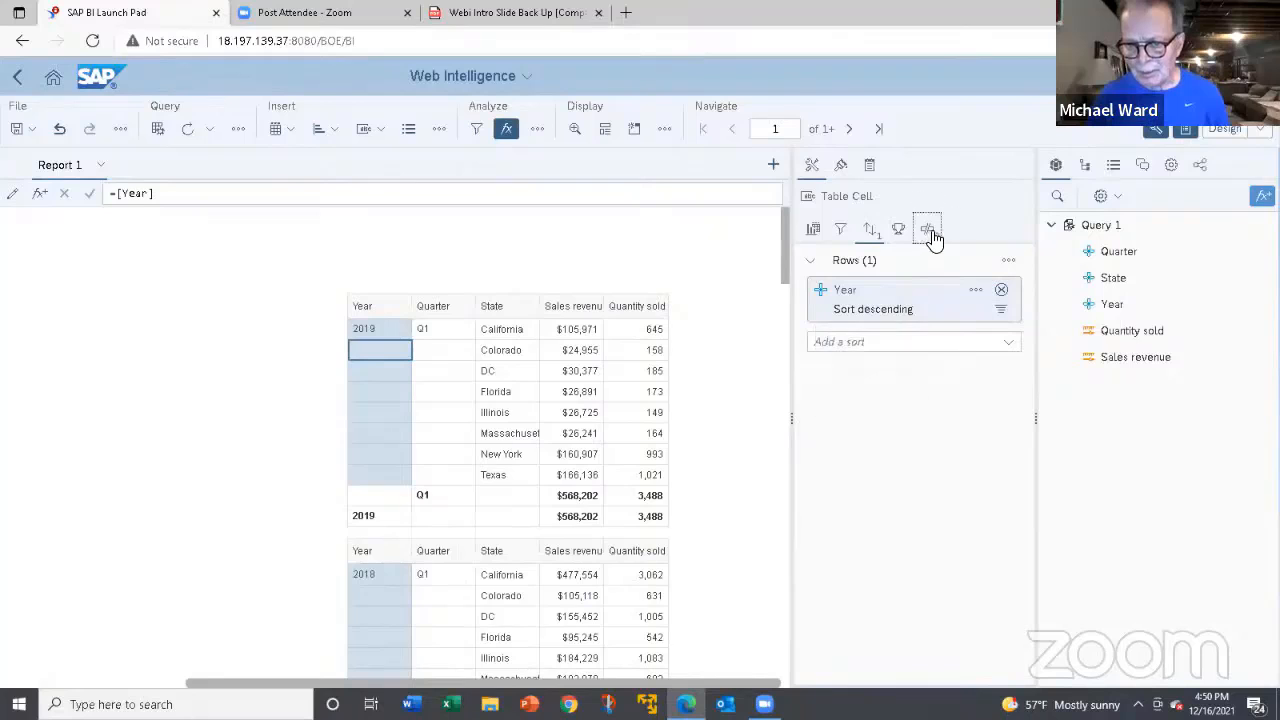
# Set the Year break to start on a new page and page through the report to page 3.
pyautogui.click(929, 232)
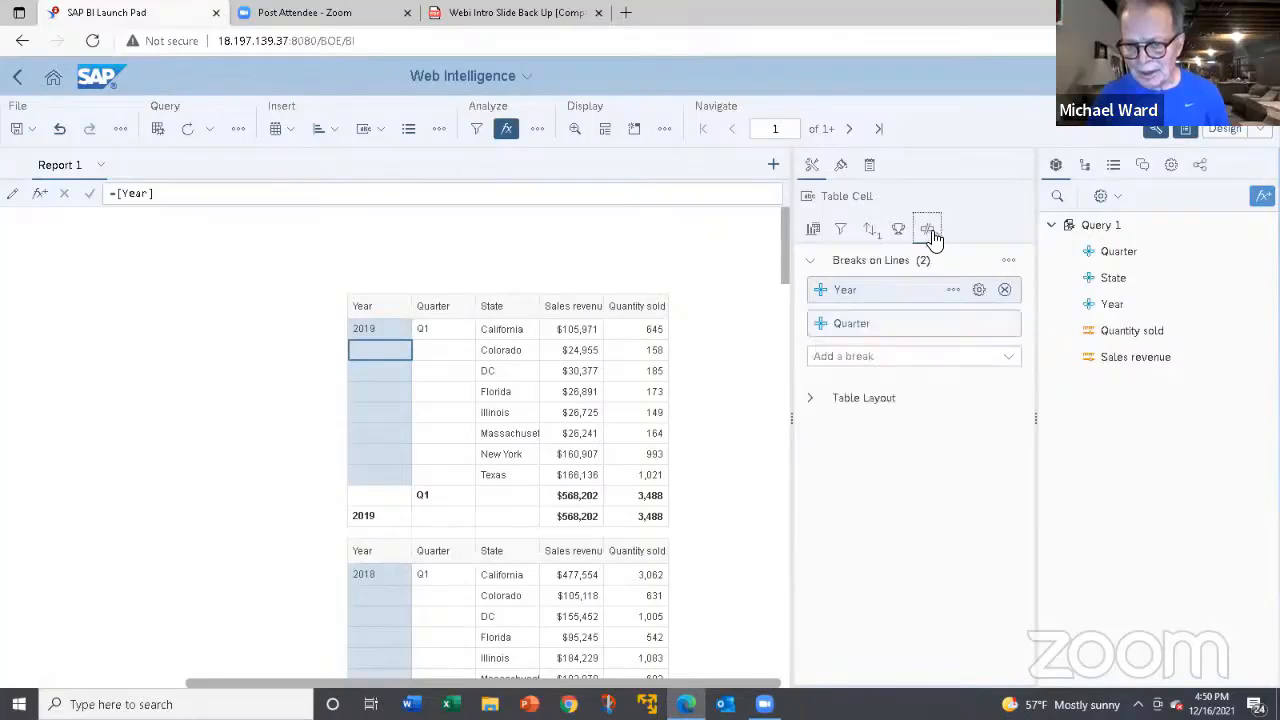
pyautogui.click(979, 291)
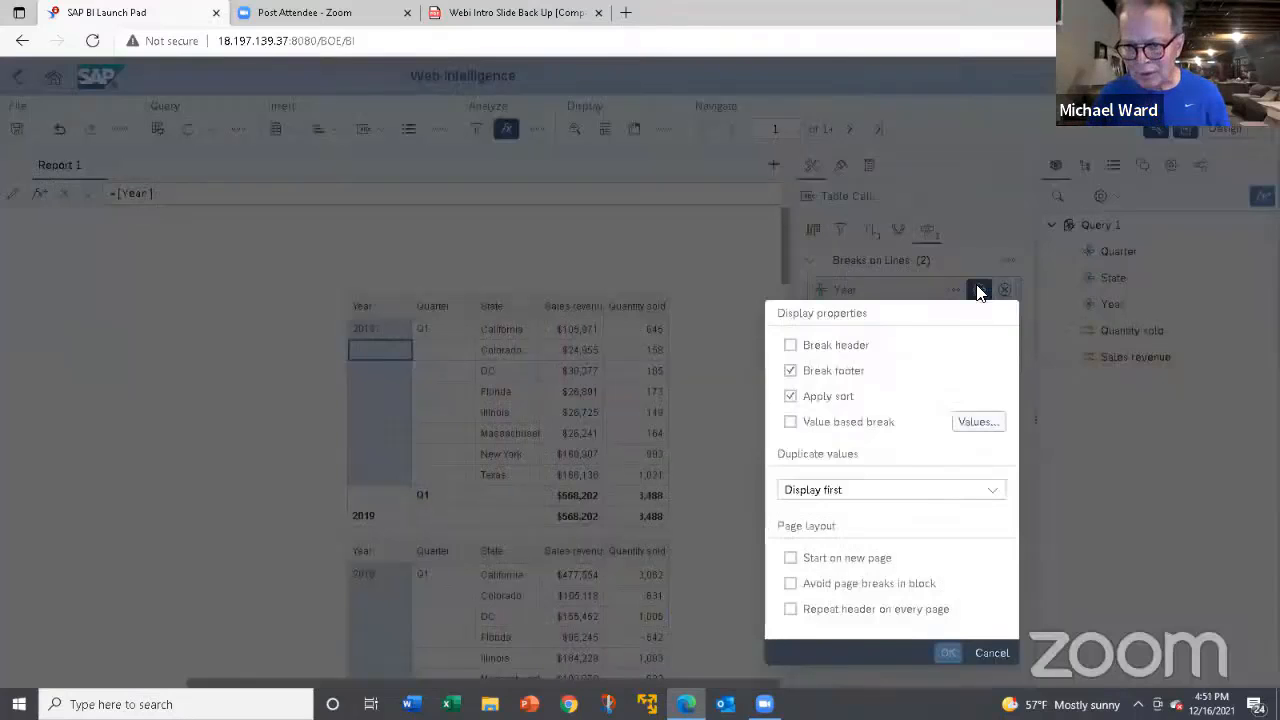
pyautogui.click(791, 560)
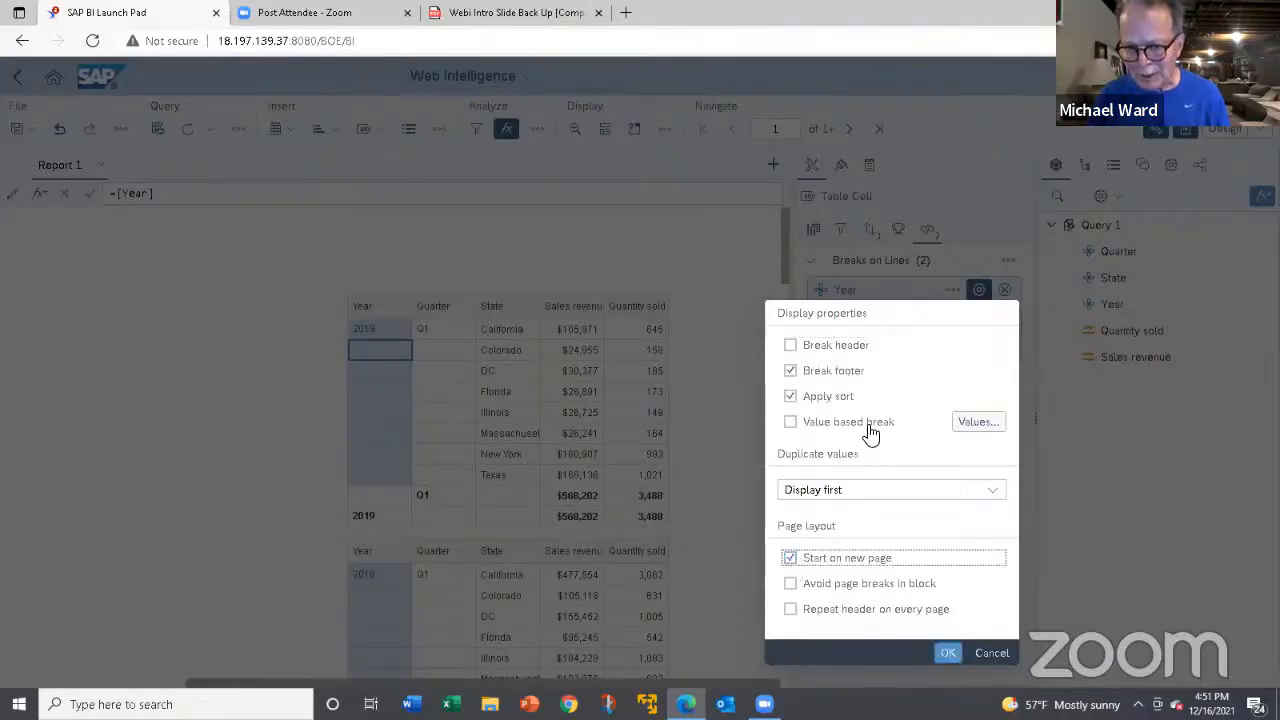
pyautogui.click(947, 656)
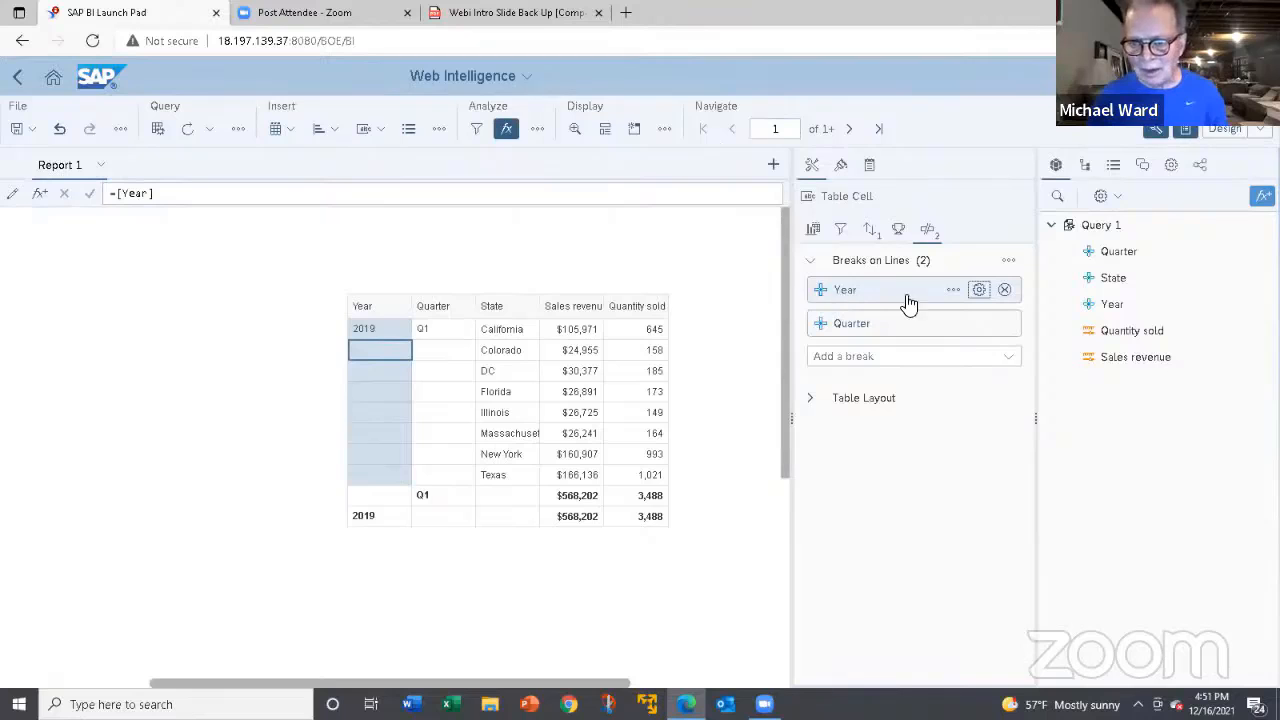
pyautogui.click(850, 130)
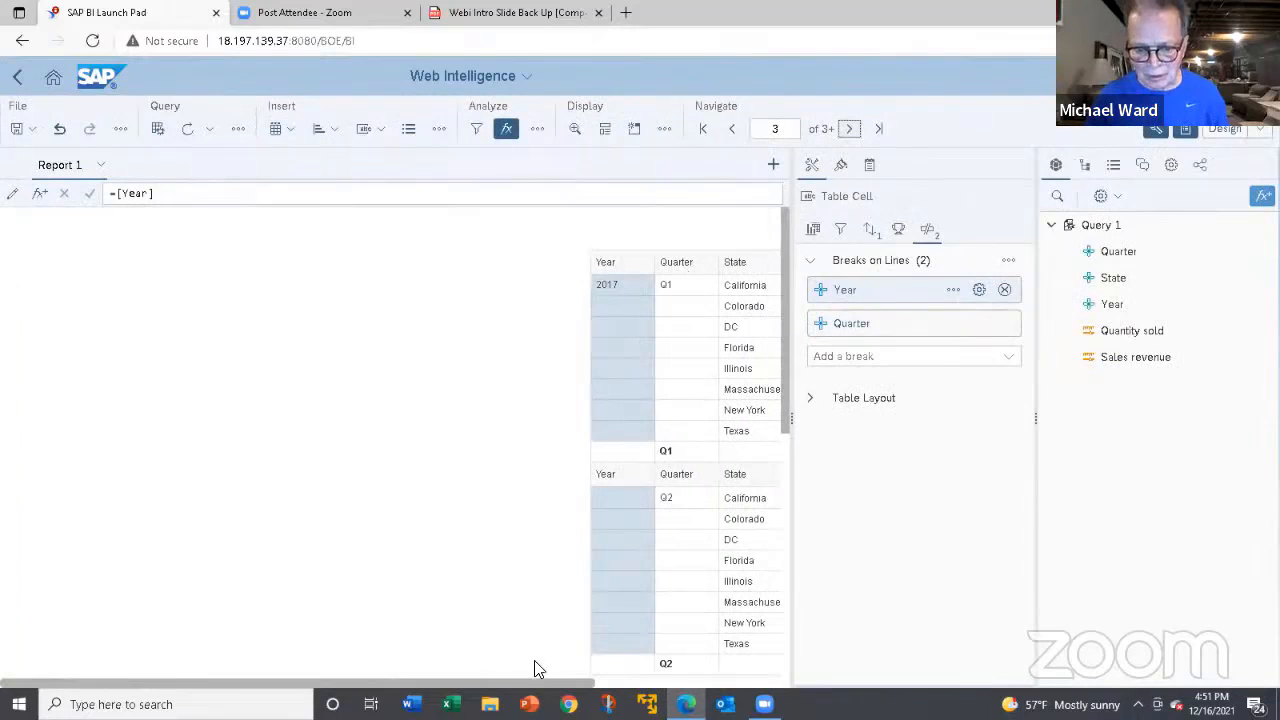
pyautogui.moveTo(565, 688); pyautogui.dragTo(751, 688)
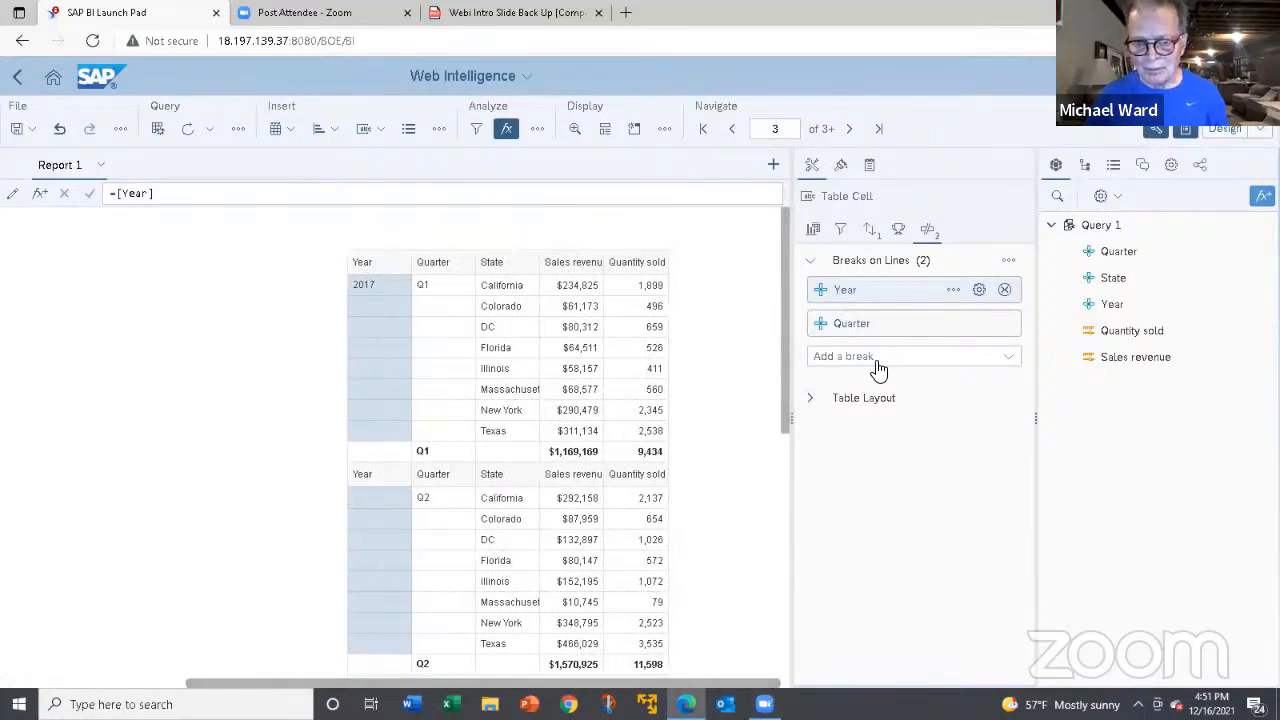
# Remove the Year and Quarter breaks from the table and add a new break on Year.
pyautogui.click(1004, 292)
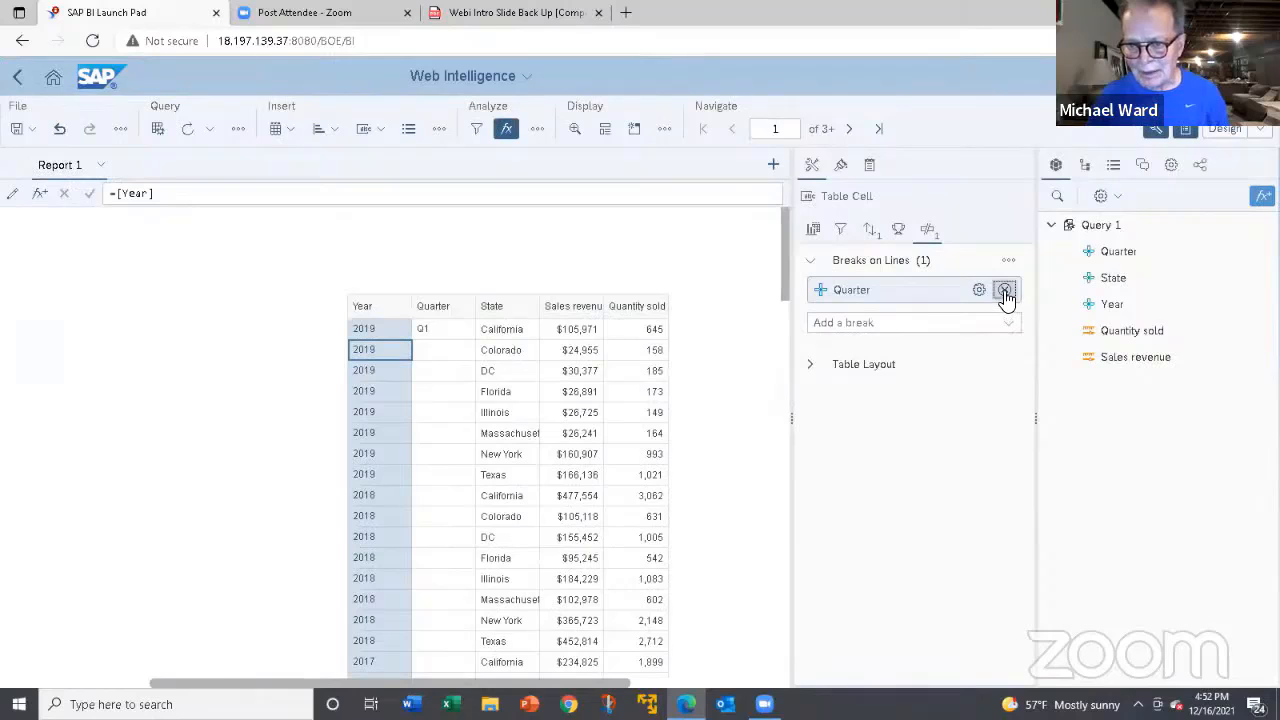
pyautogui.click(1004, 291)
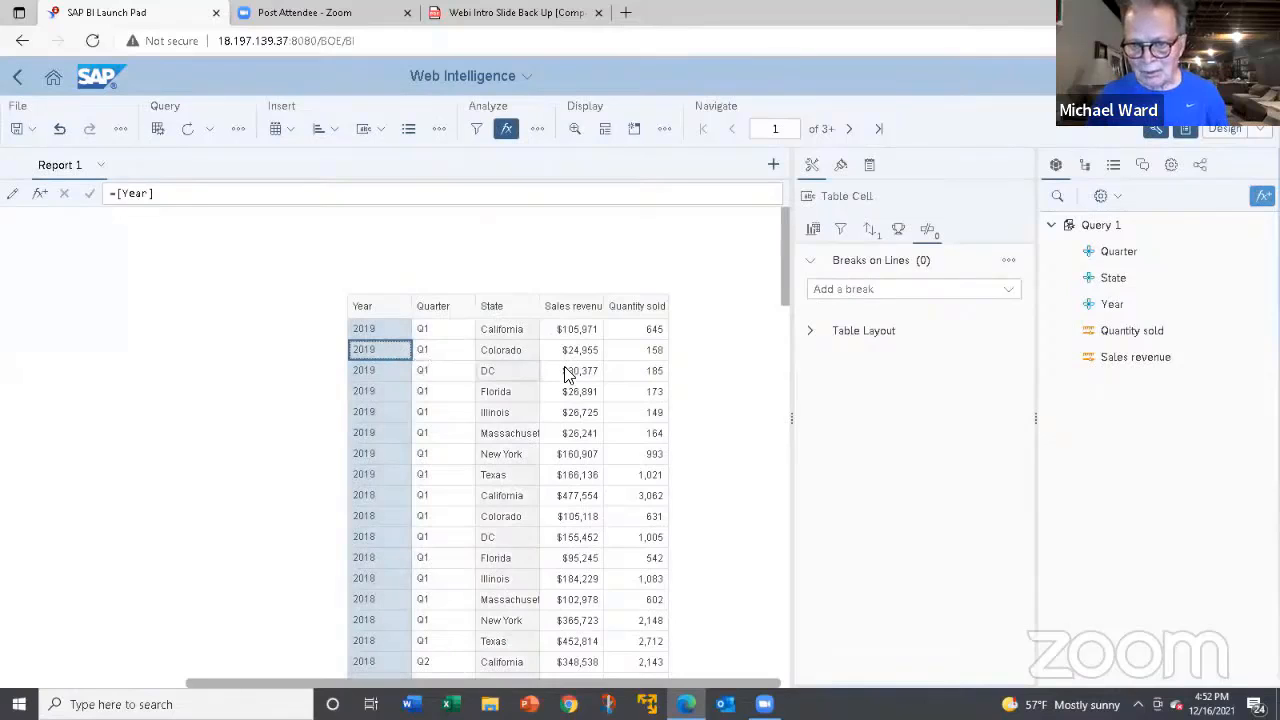
pyautogui.click(864, 292)
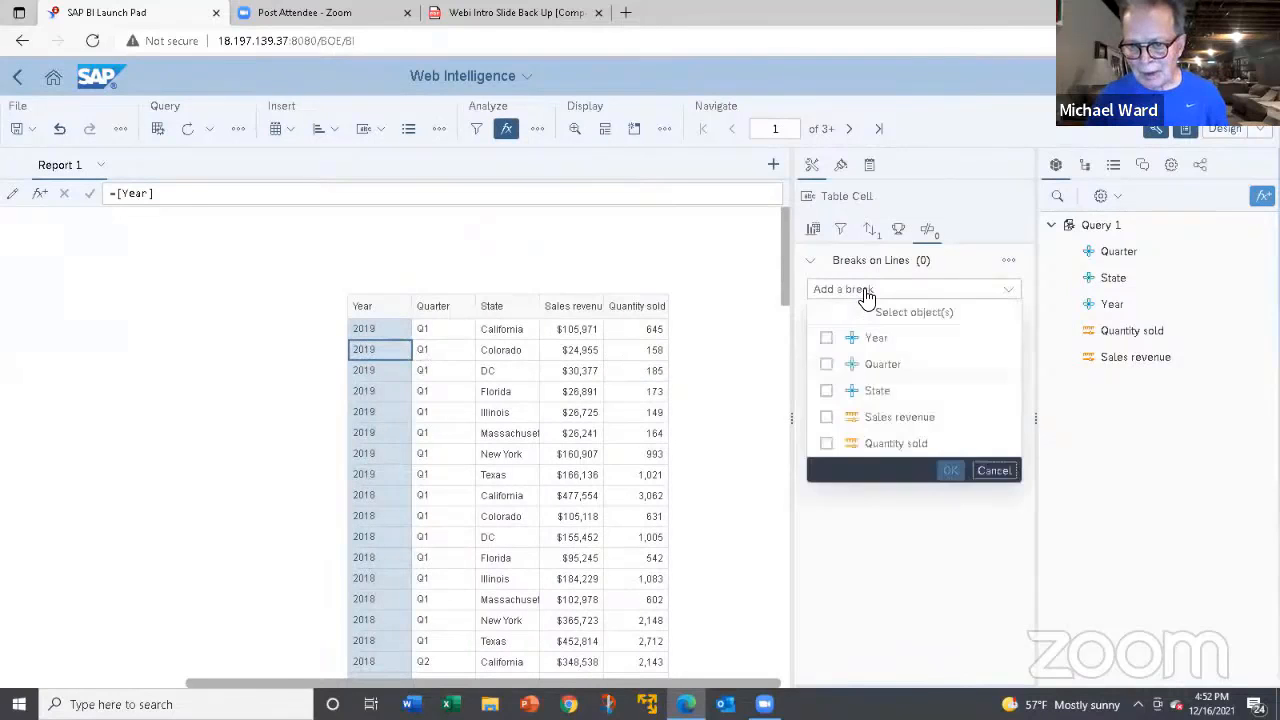
pyautogui.click(827, 339)
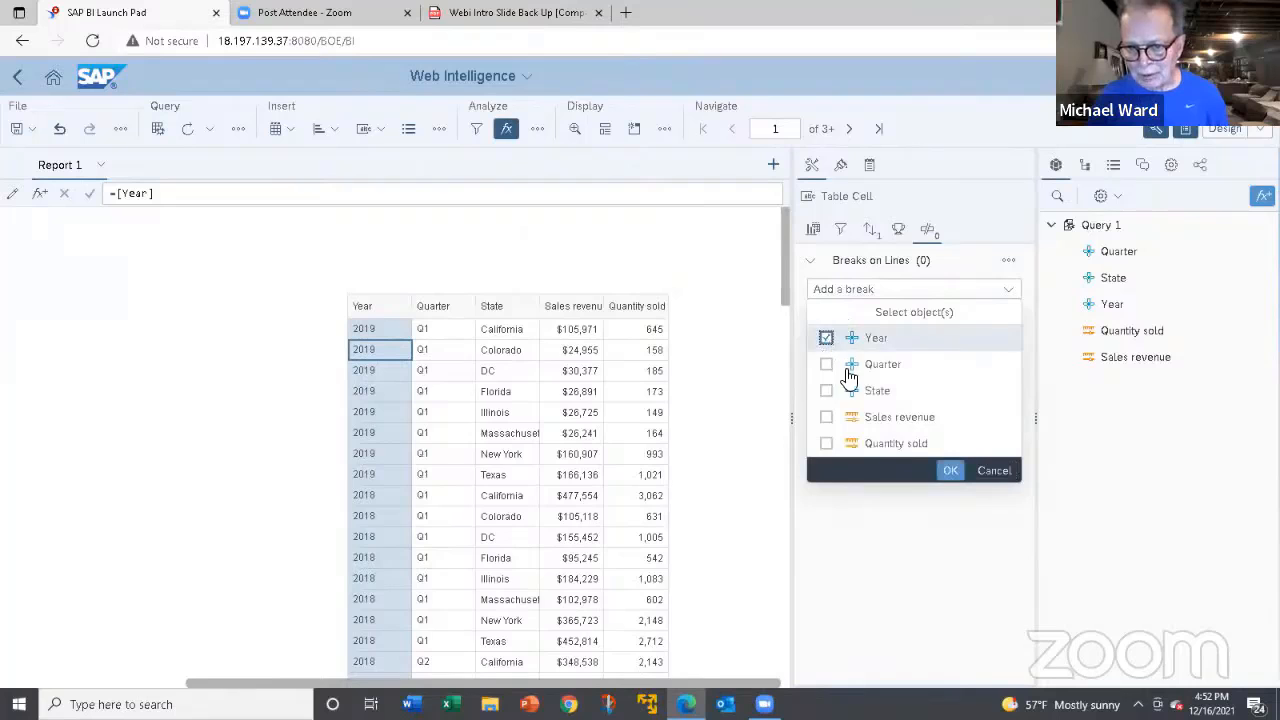
pyautogui.click(947, 470)
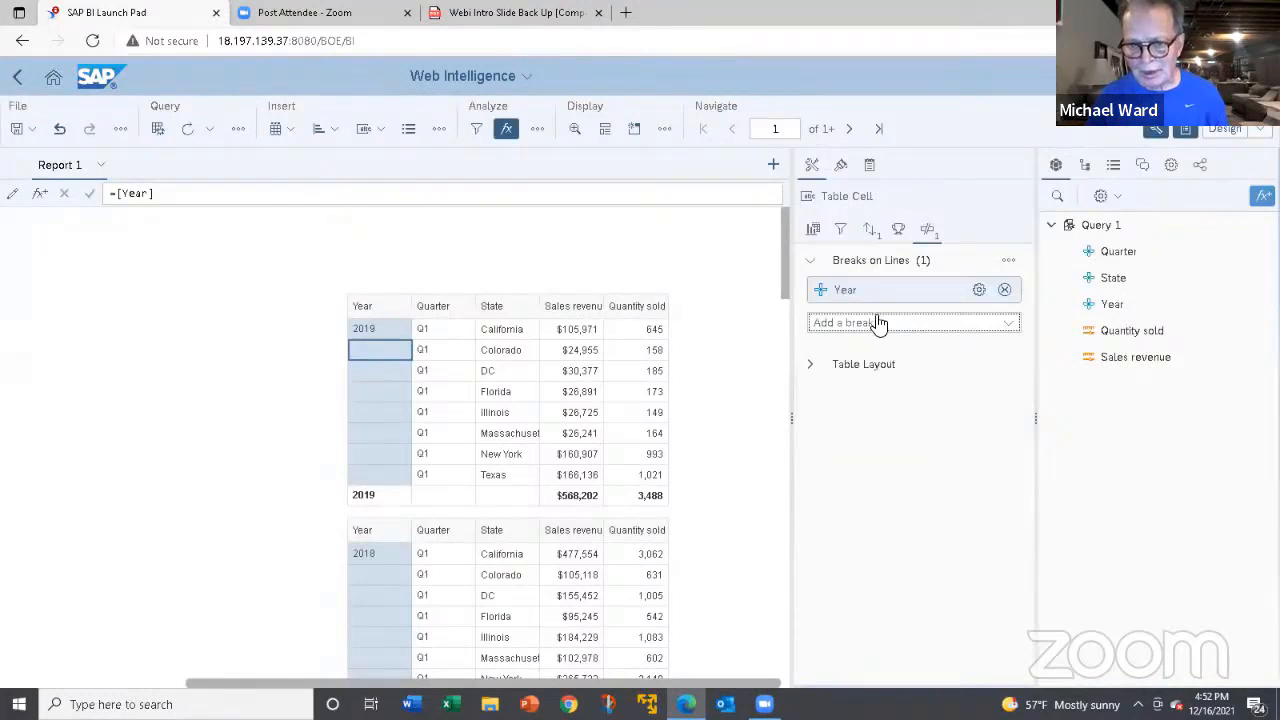
# Filter the table on Year, keeping only the values 2017 and 2018.
pyautogui.click(843, 231)
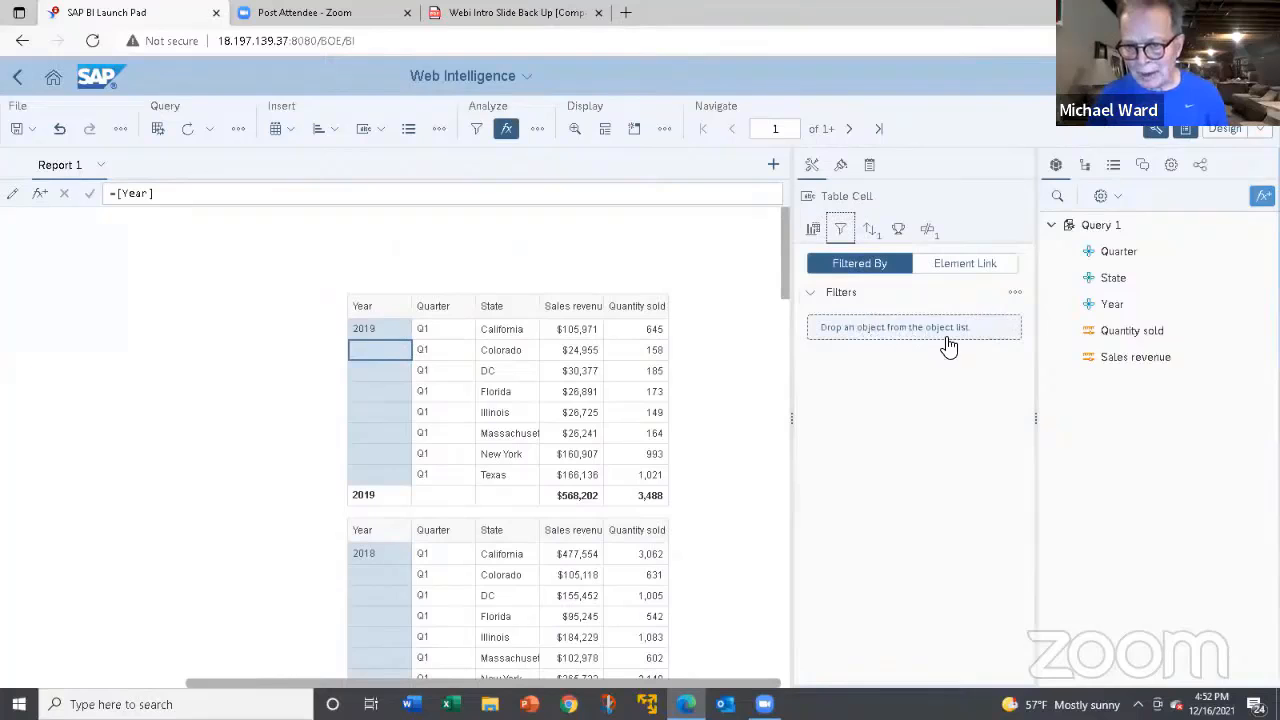
pyautogui.moveTo(1108, 304); pyautogui.dragTo(957, 333)
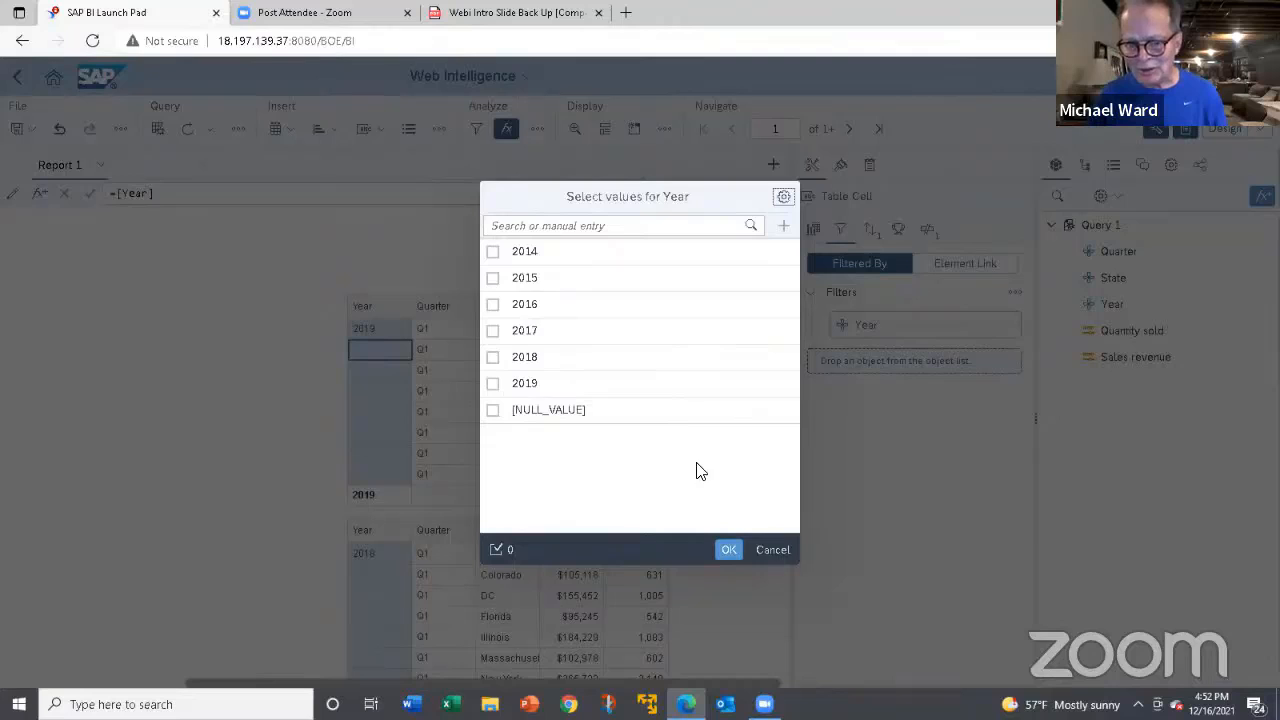
pyautogui.click(493, 333)
pyautogui.click(494, 358)
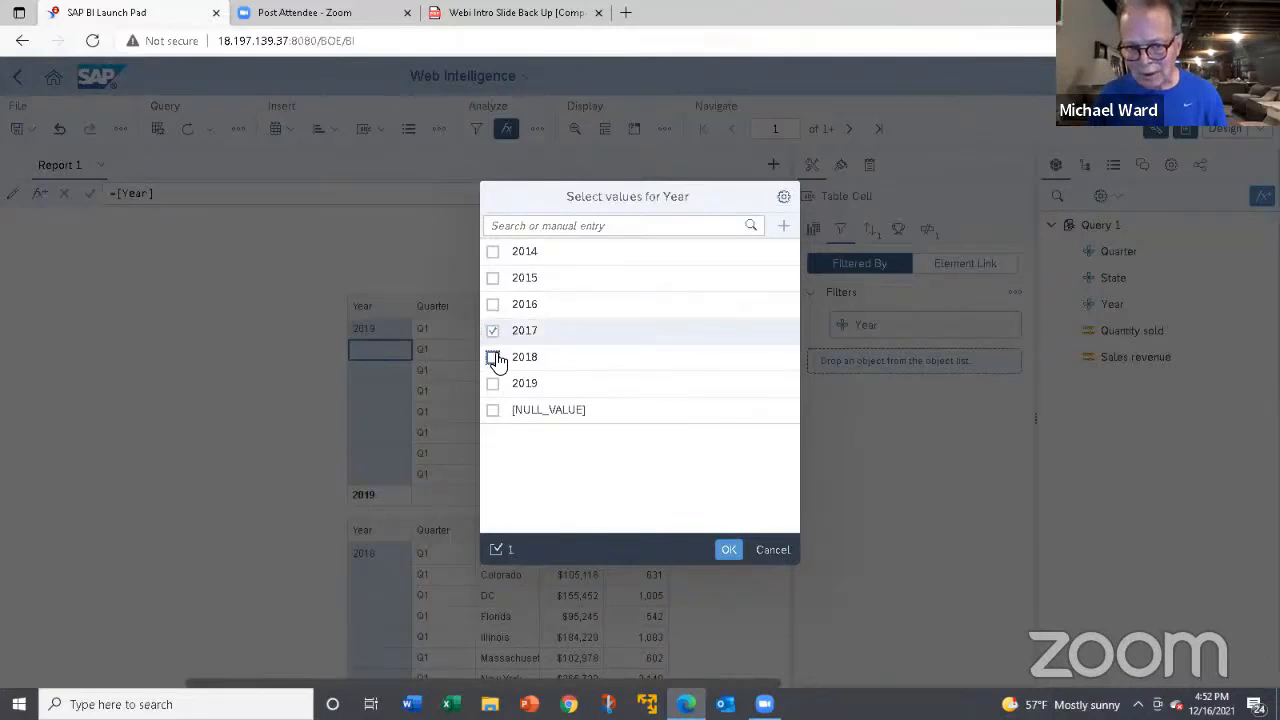
pyautogui.click(725, 550)
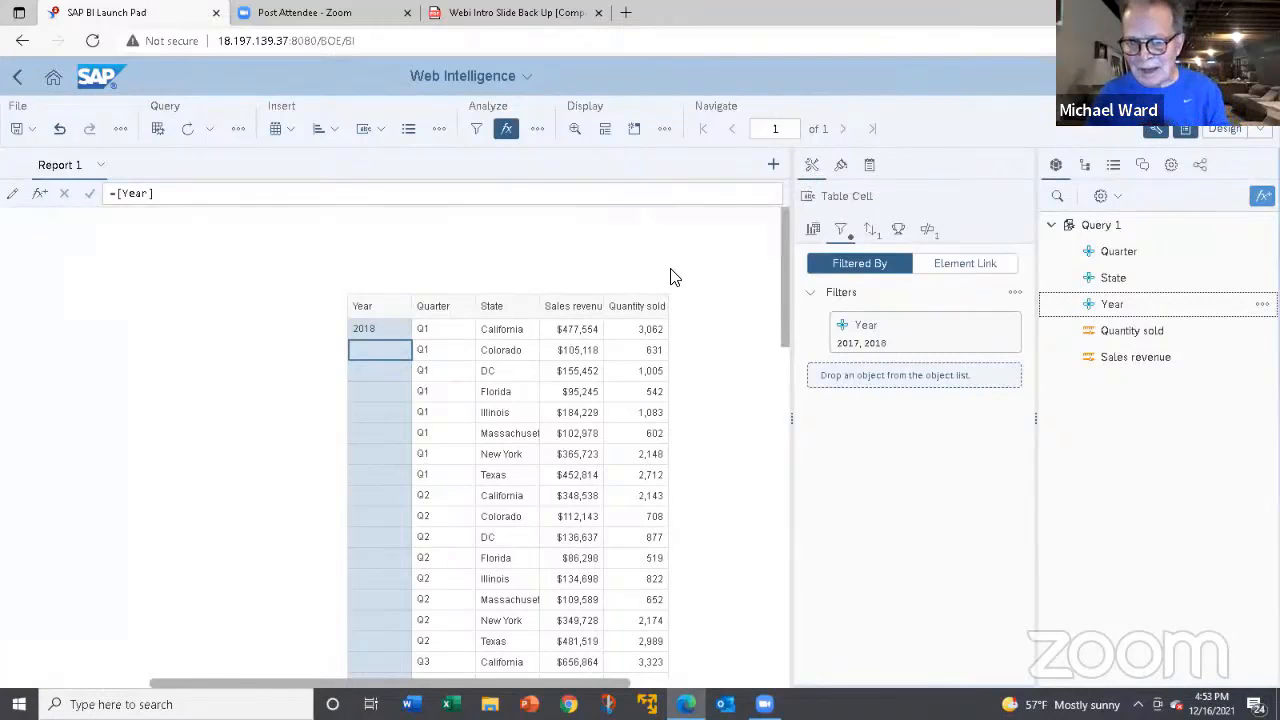
pyautogui.click(810, 232)
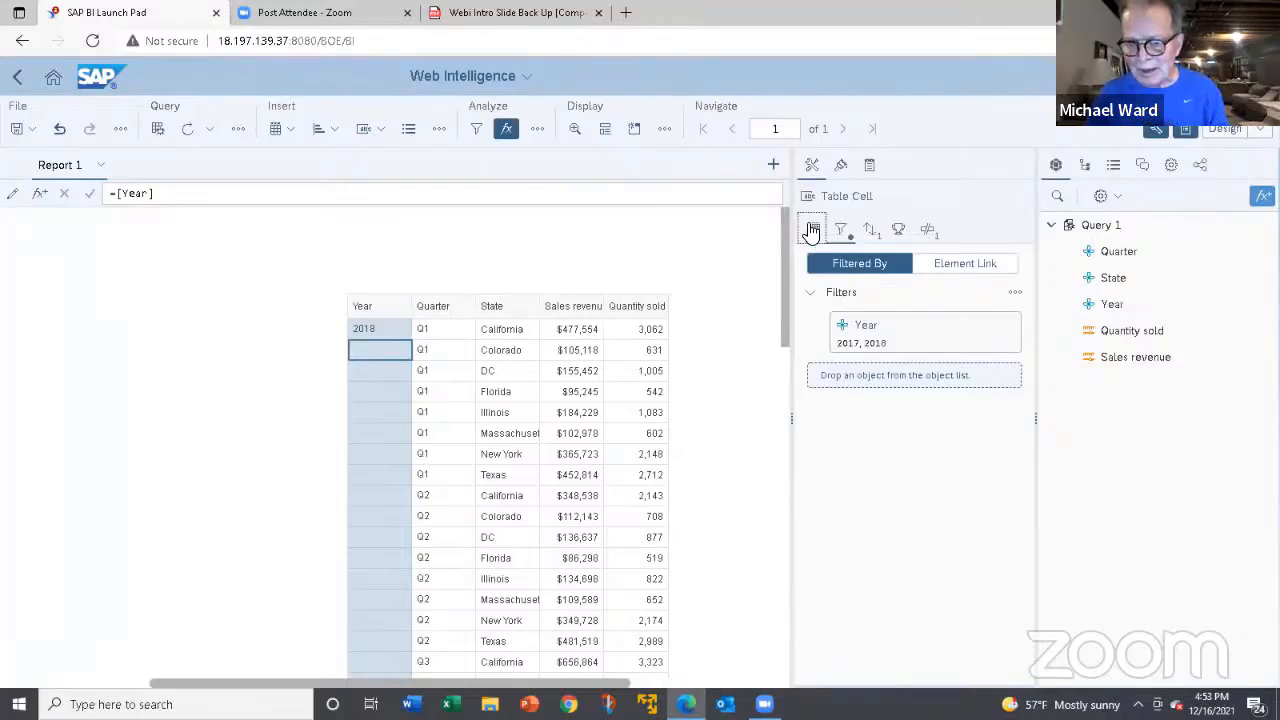
pyautogui.click(660, 306)
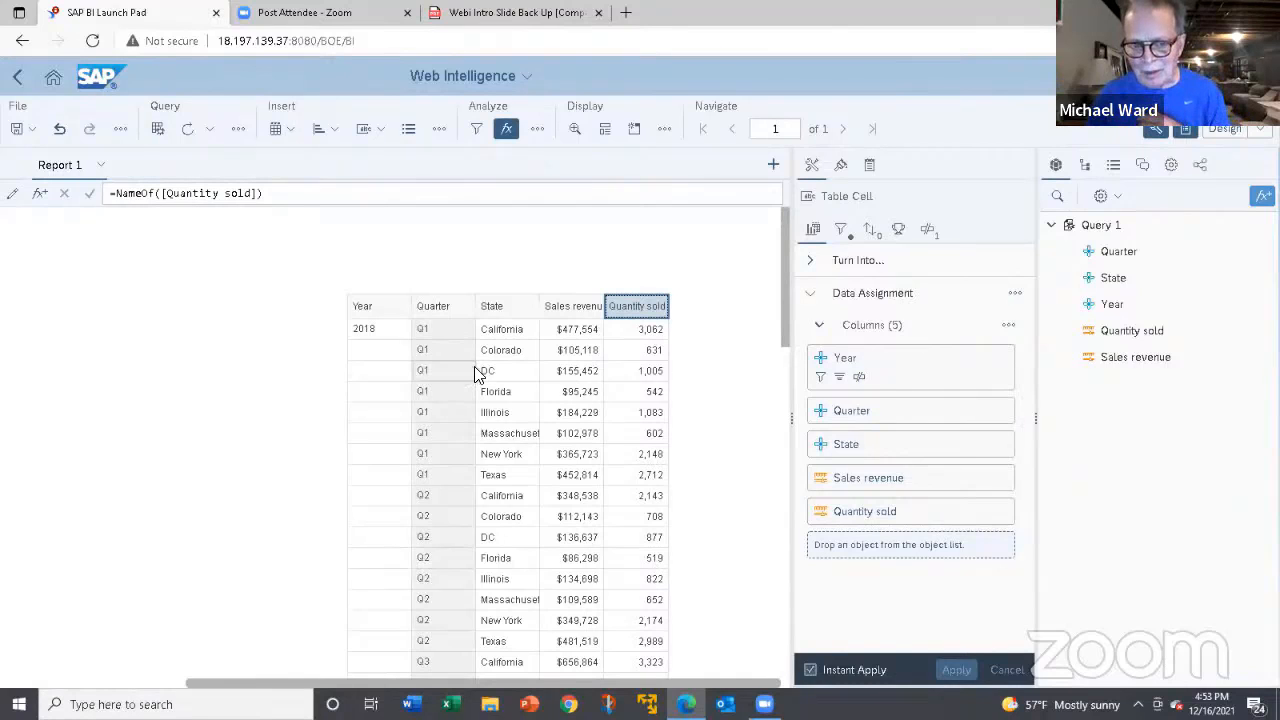
pyautogui.click(374, 334)
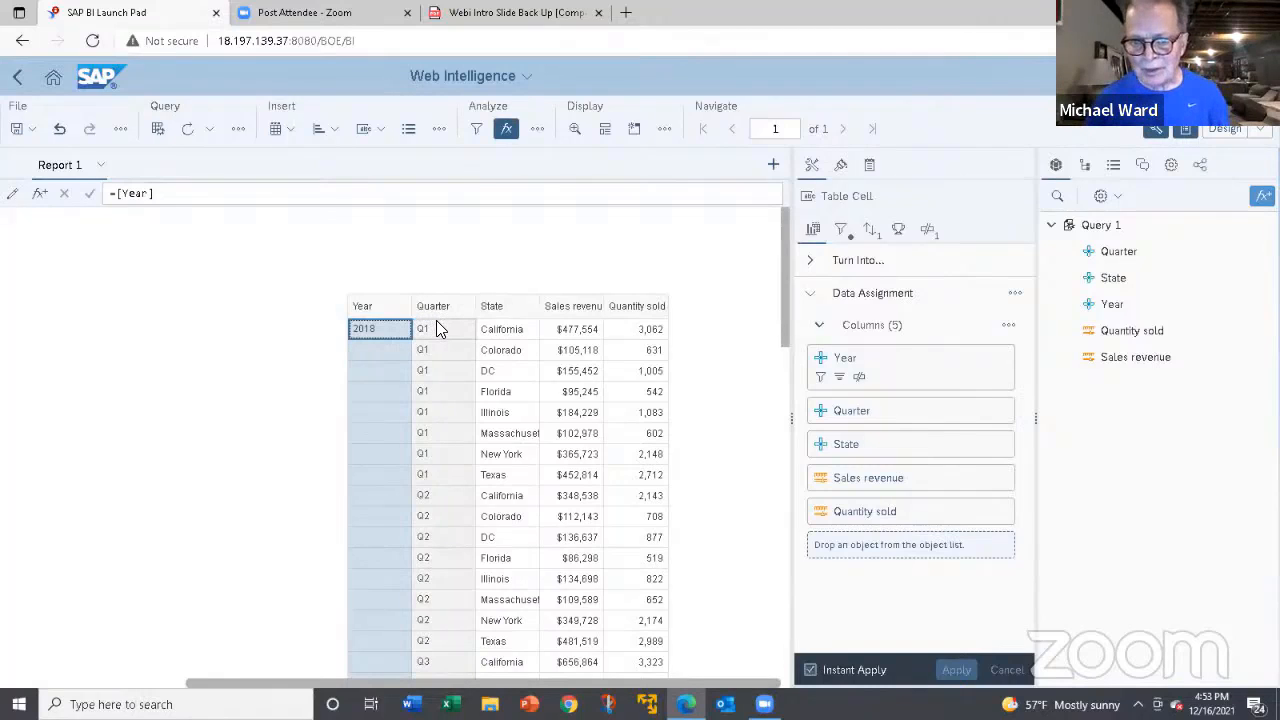
pyautogui.click(398, 350)
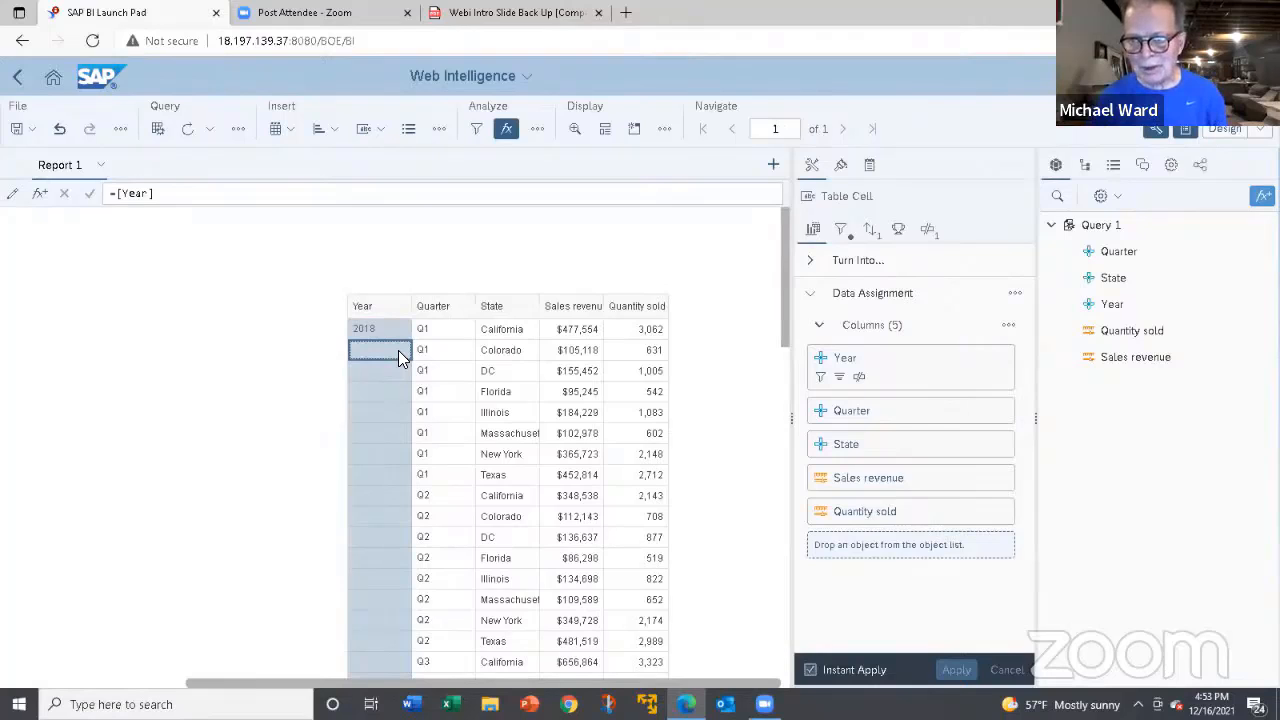
pyautogui.click(508, 296)
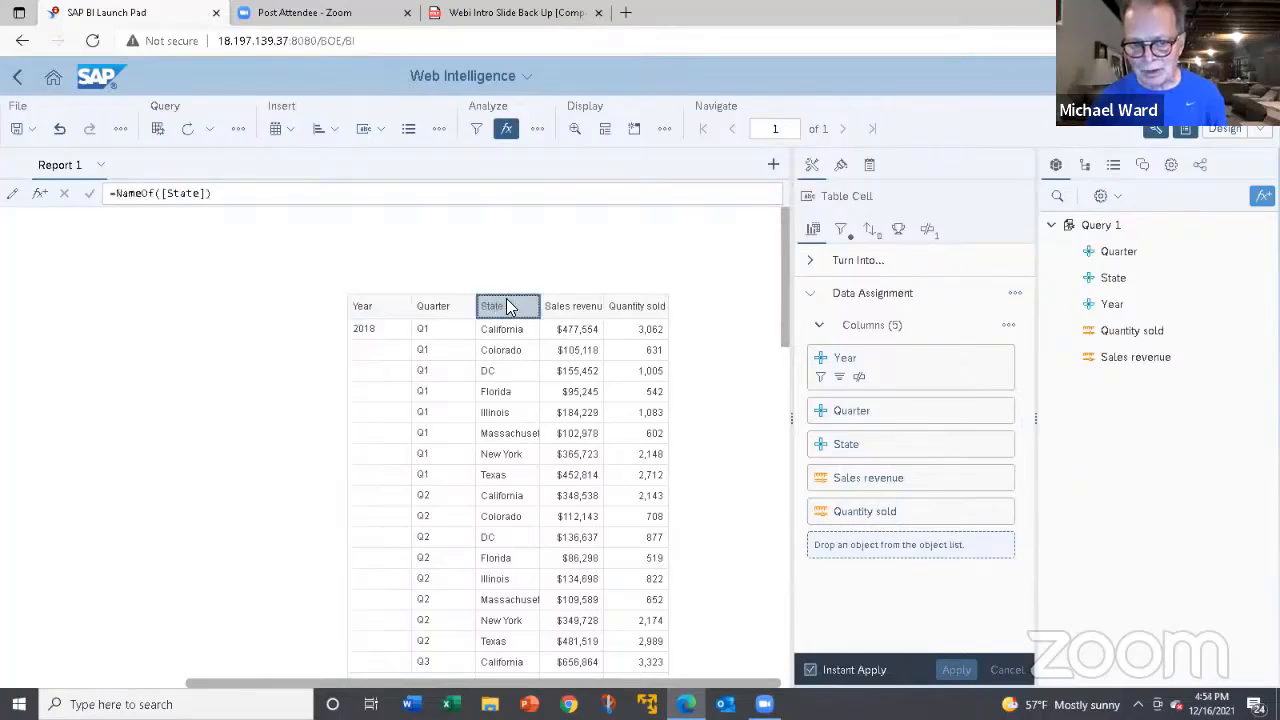
pyautogui.click(571, 297)
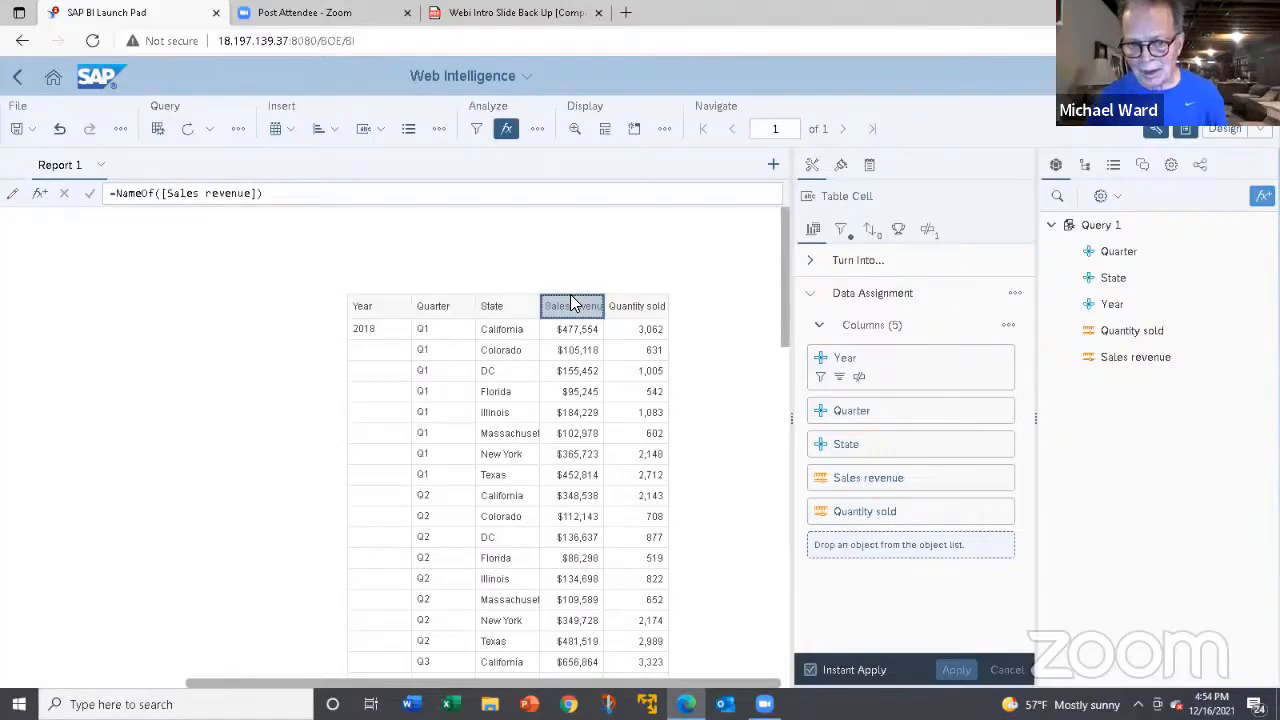
# Remove the Year break from the filtered table.
pyautogui.click(364, 348)
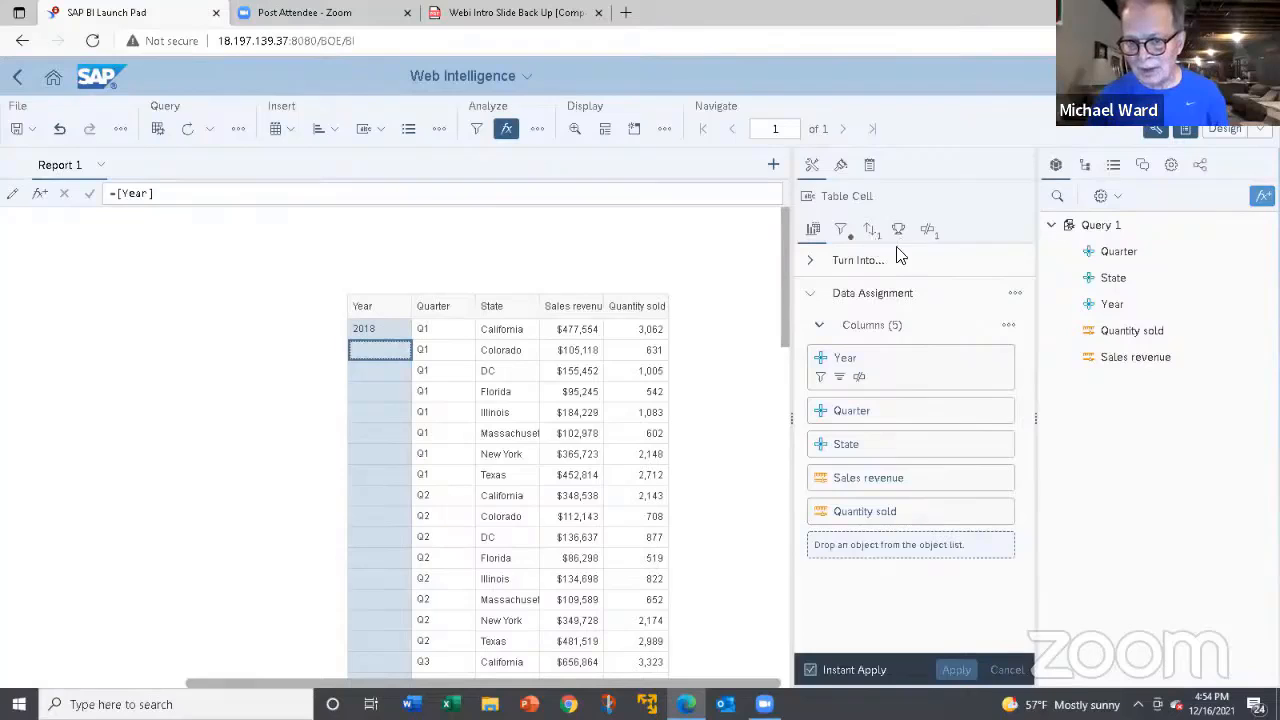
pyautogui.click(928, 232)
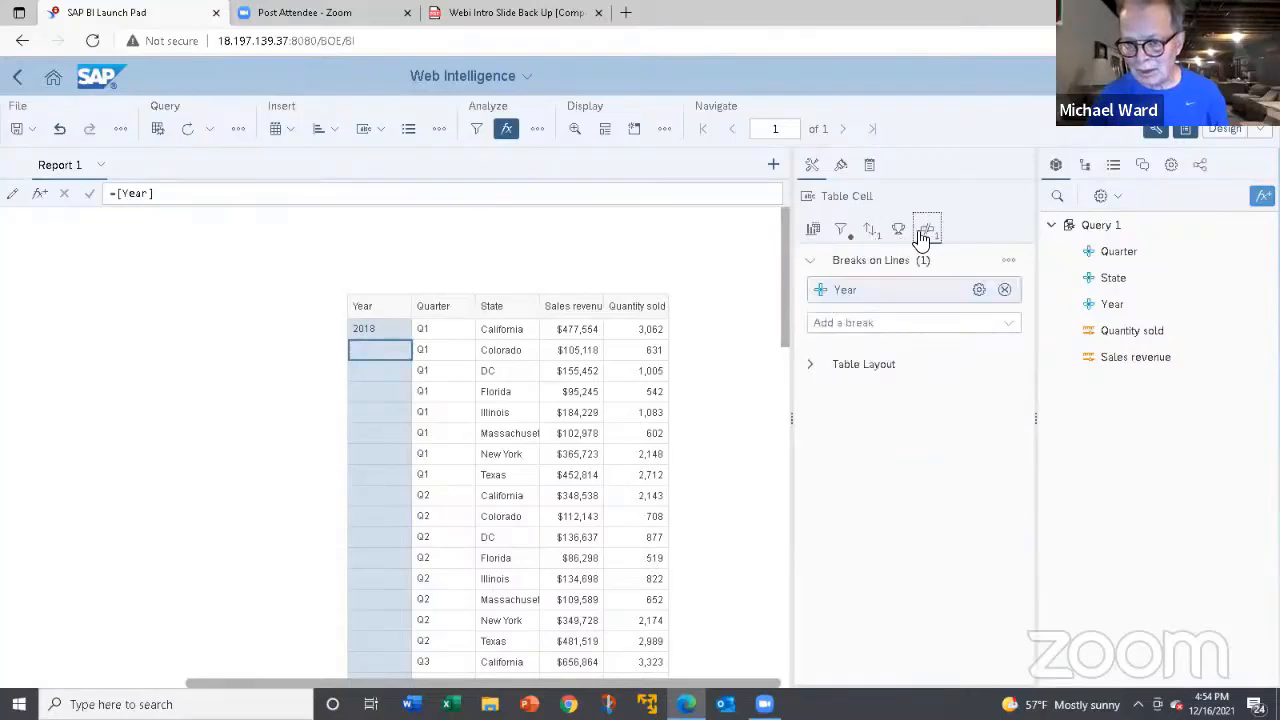
pyautogui.click(1002, 289)
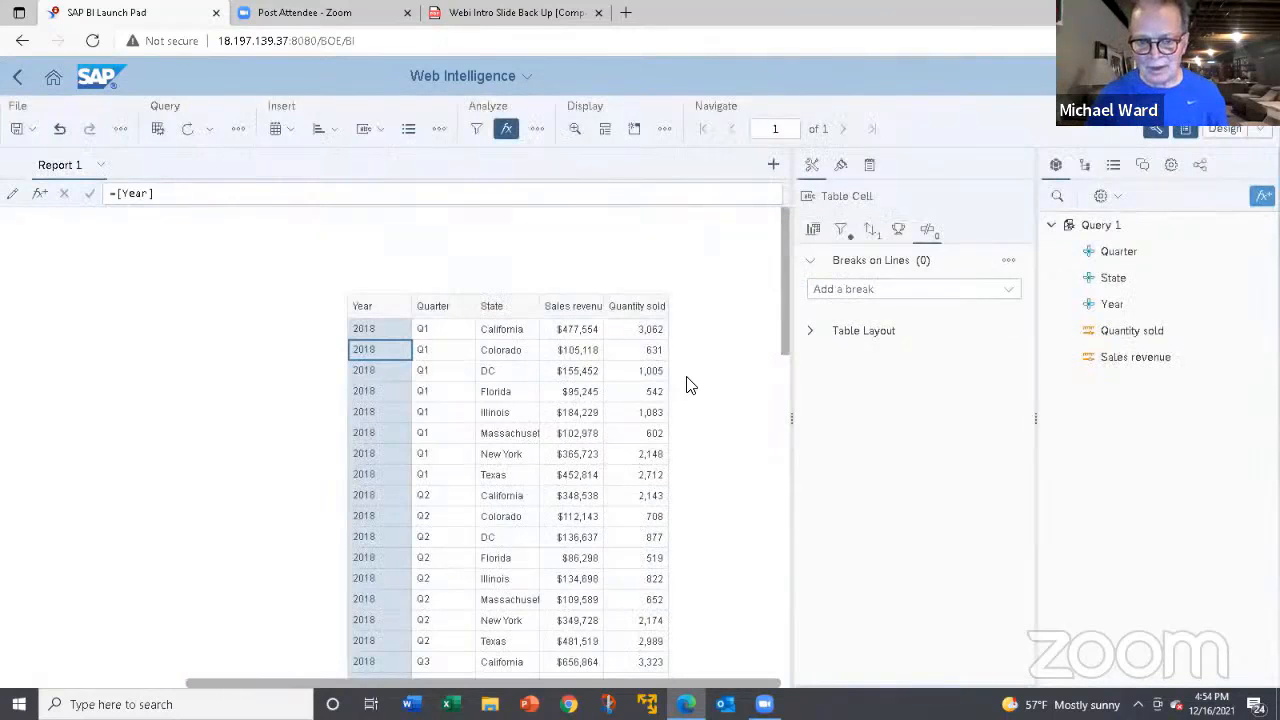
# Try to make State a report section by moving its values out beside the table, and undo the change.
pyautogui.click(514, 333)
pyautogui.moveTo(514, 328); pyautogui.dragTo(233, 334)
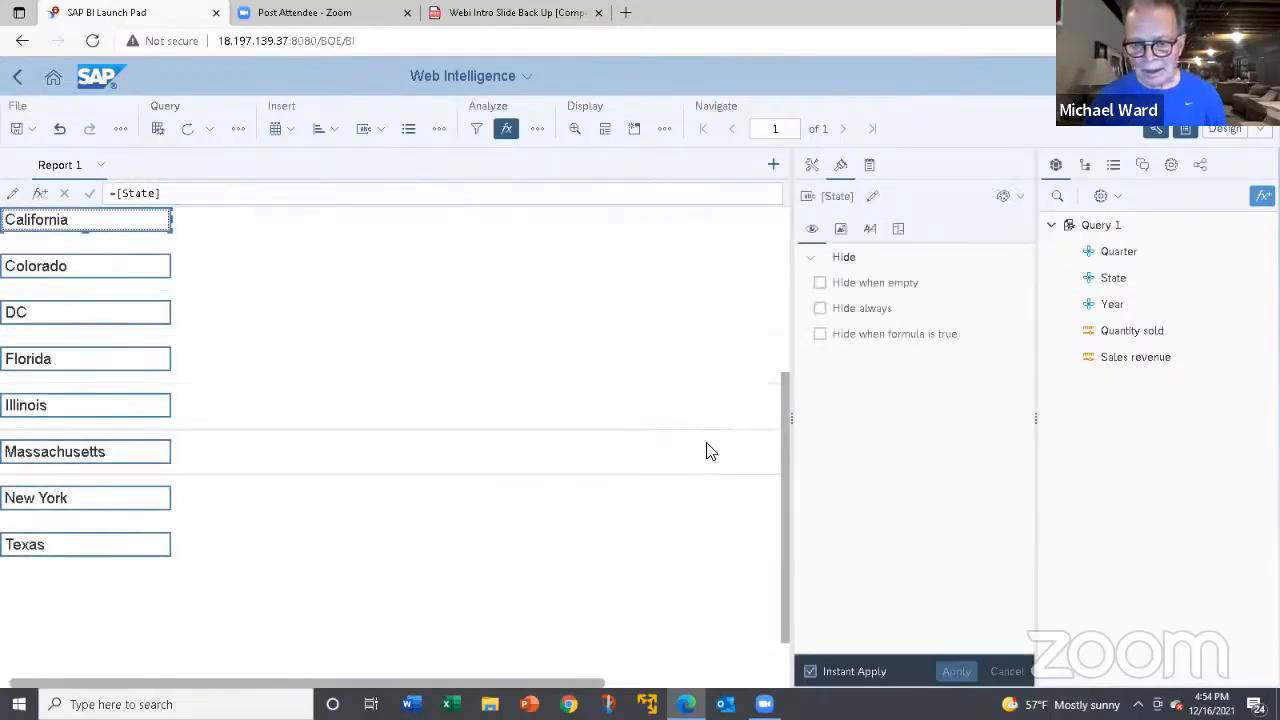
pyautogui.moveTo(789, 406); pyautogui.dragTo(794, 394)
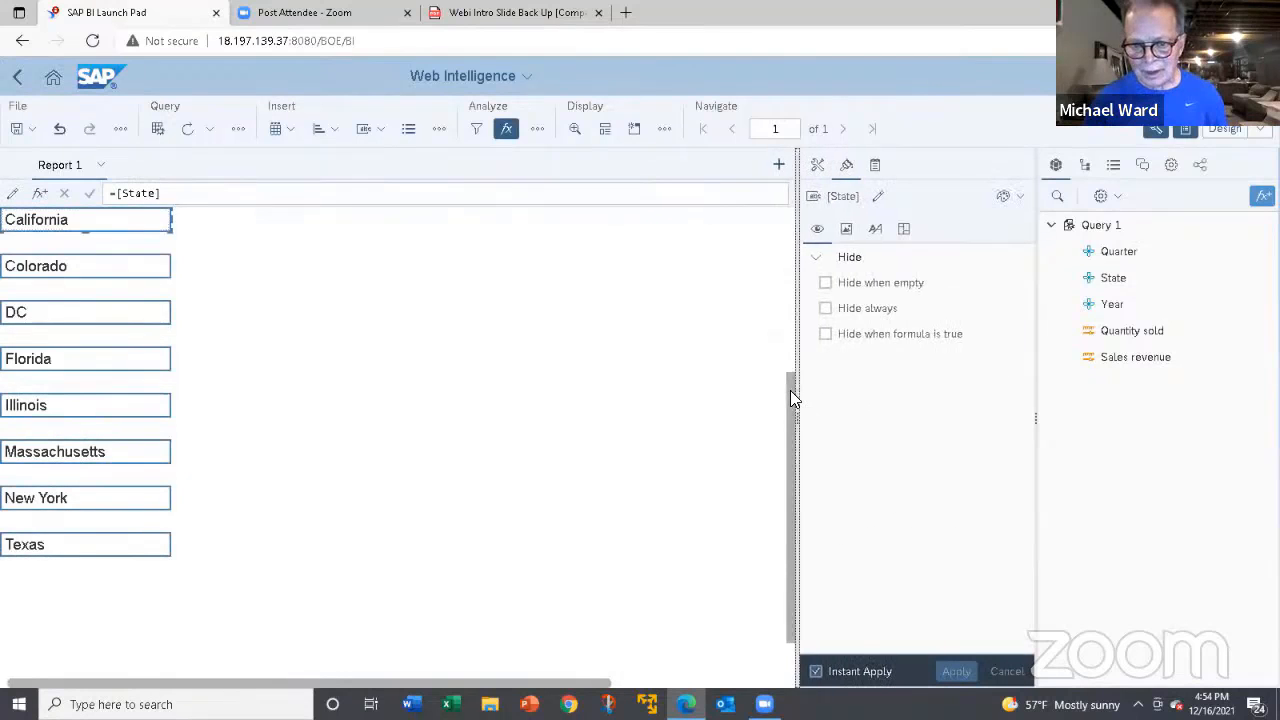
pyautogui.moveTo(815, 339); pyautogui.dragTo(827, 236)
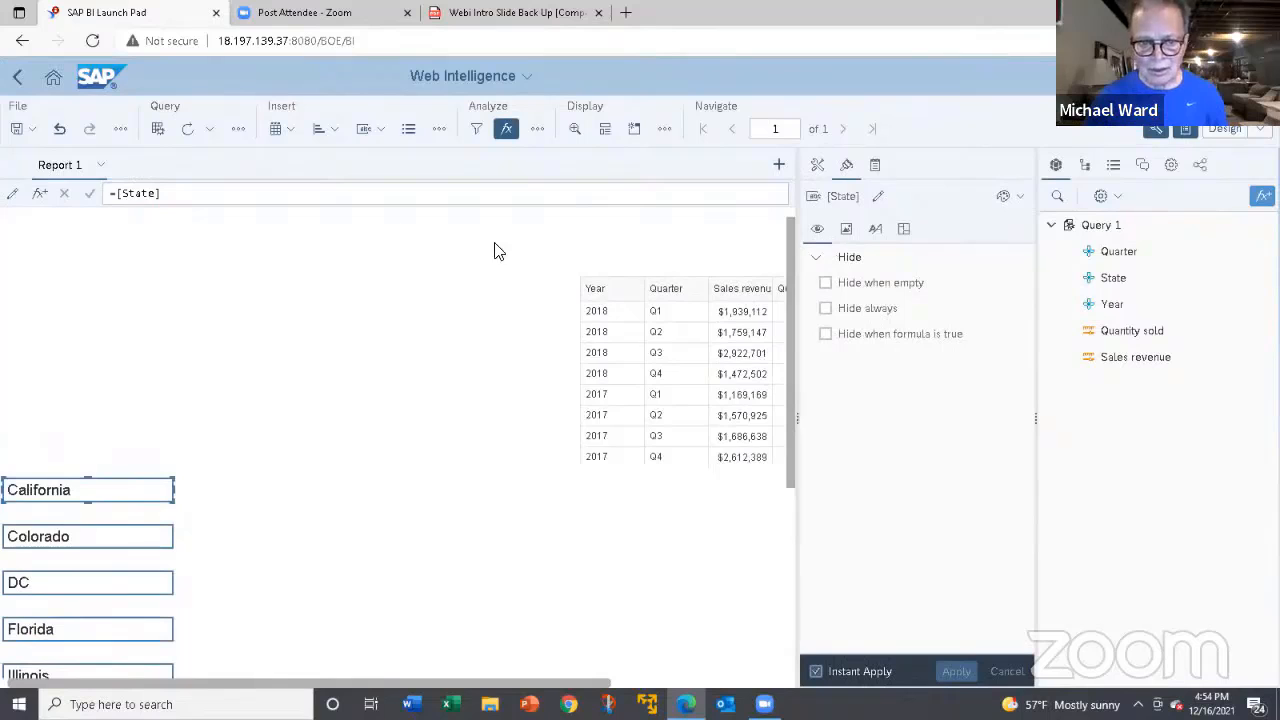
pyautogui.click(61, 131)
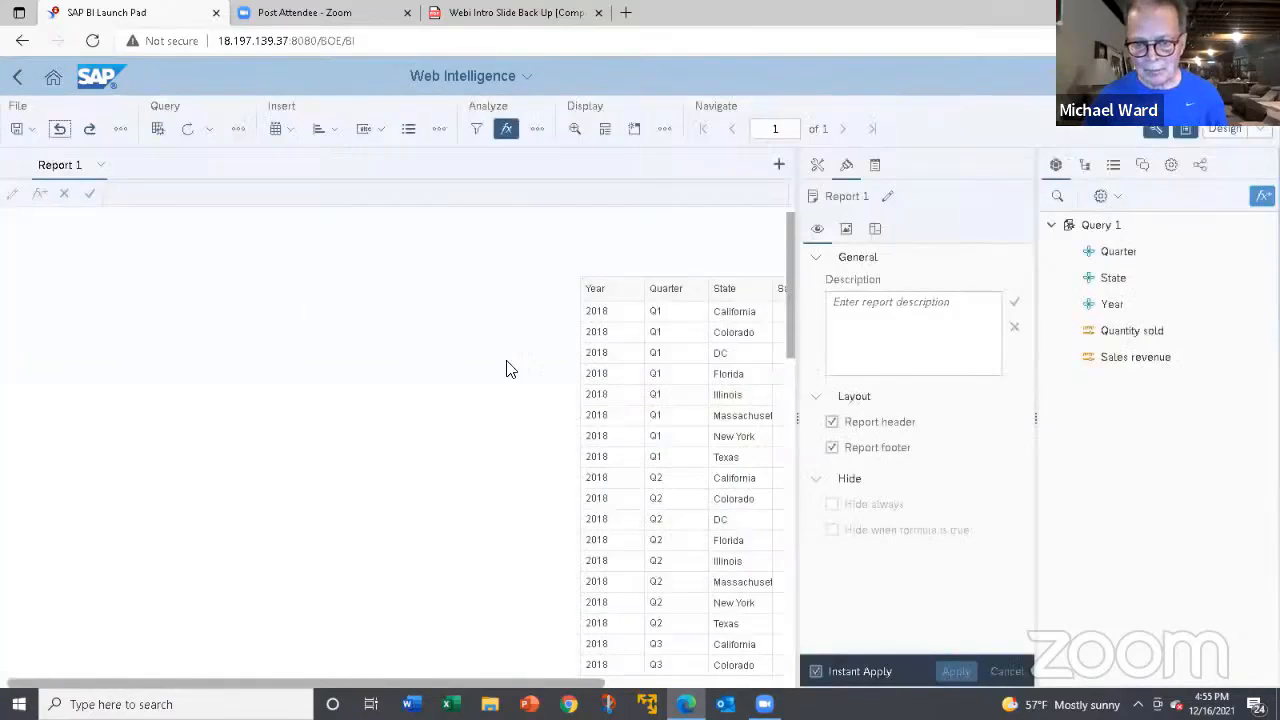
# Turn State into a report section by moving its values above the table, and reposition the section heading cell closer to the table.
pyautogui.moveTo(593, 685); pyautogui.dragTo(771, 688)
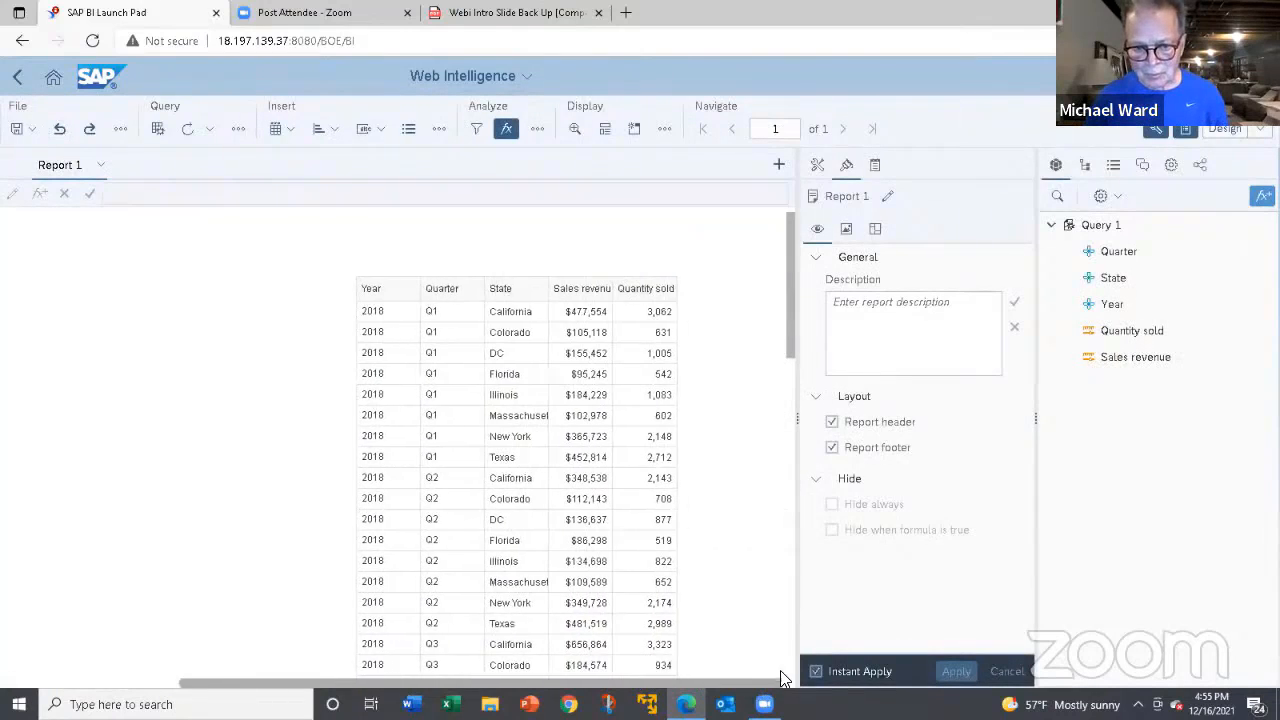
pyautogui.click(512, 338)
pyautogui.click(513, 336)
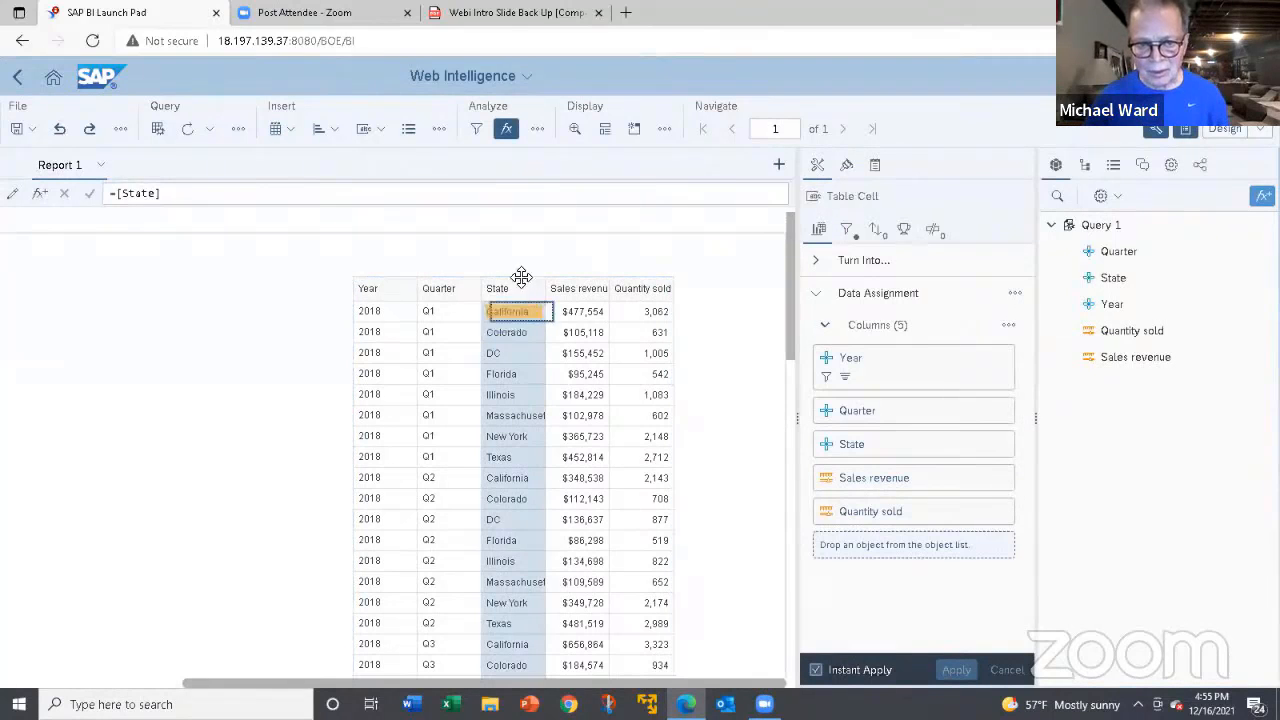
pyautogui.moveTo(521, 276); pyautogui.dragTo(199, 262)
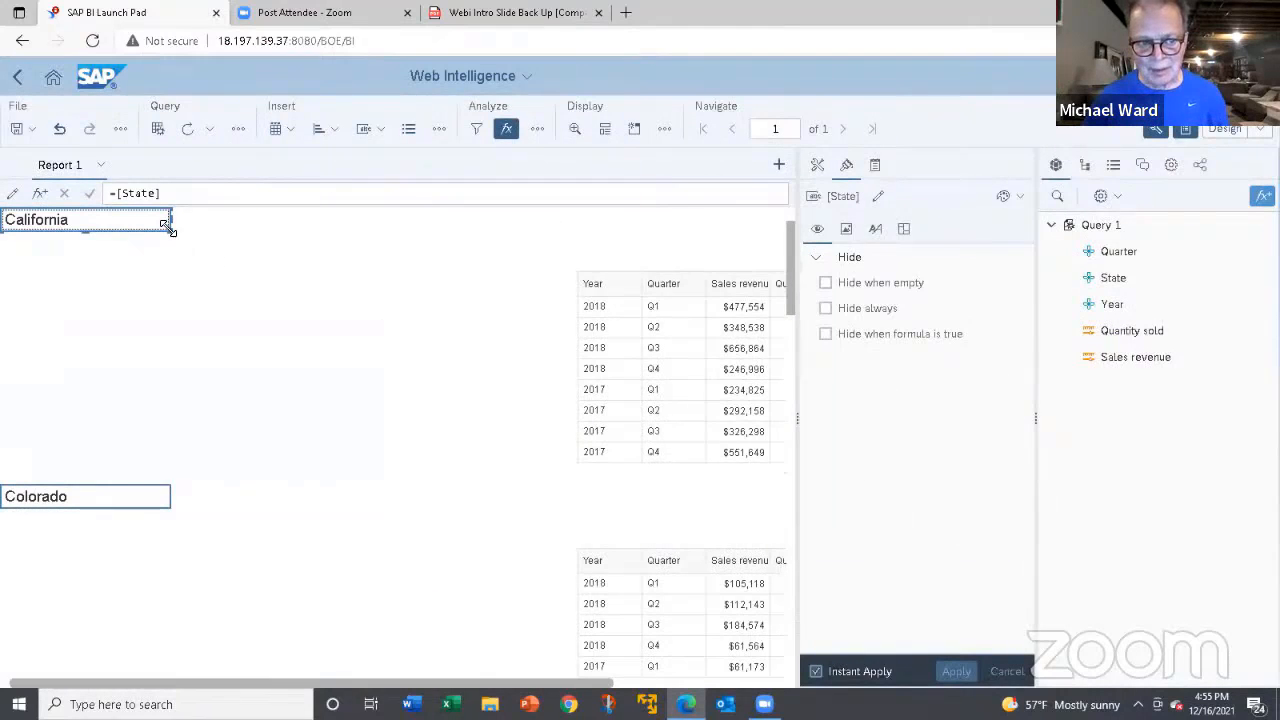
pyautogui.moveTo(163, 224); pyautogui.dragTo(509, 299)
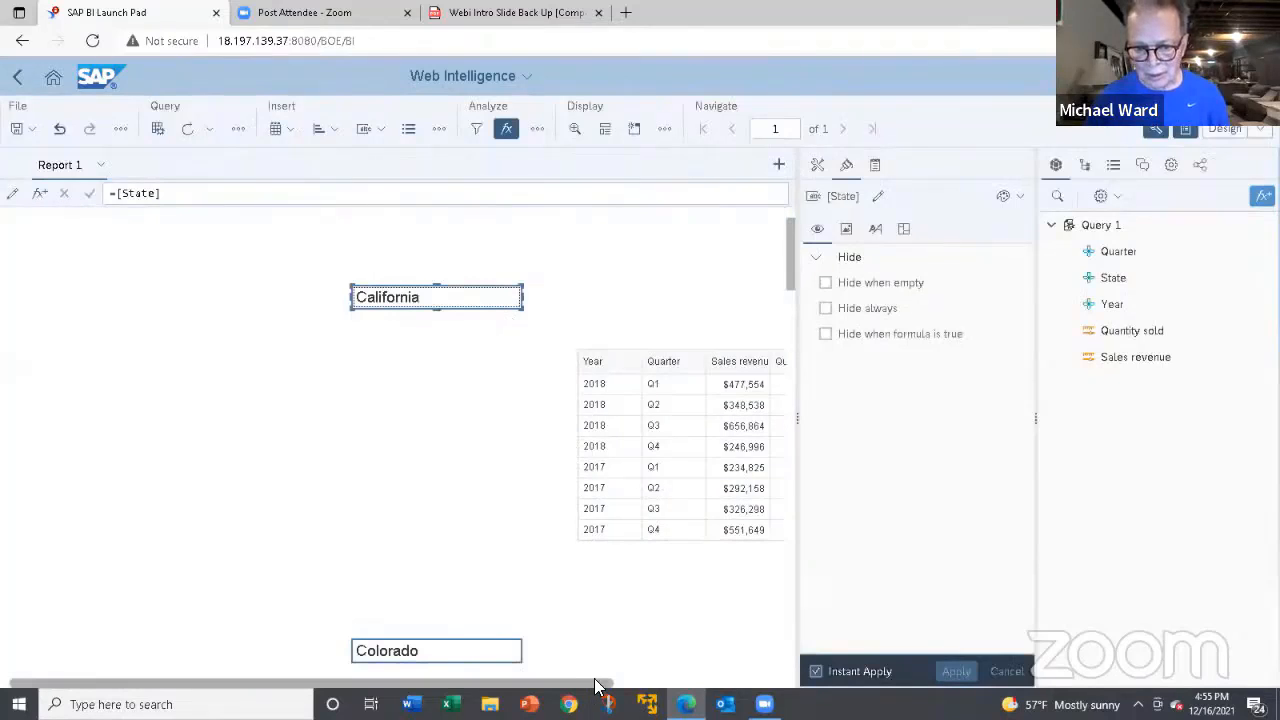
# Add a break on Year to the table inside the State sections.
pyautogui.moveTo(614, 683); pyautogui.dragTo(780, 679)
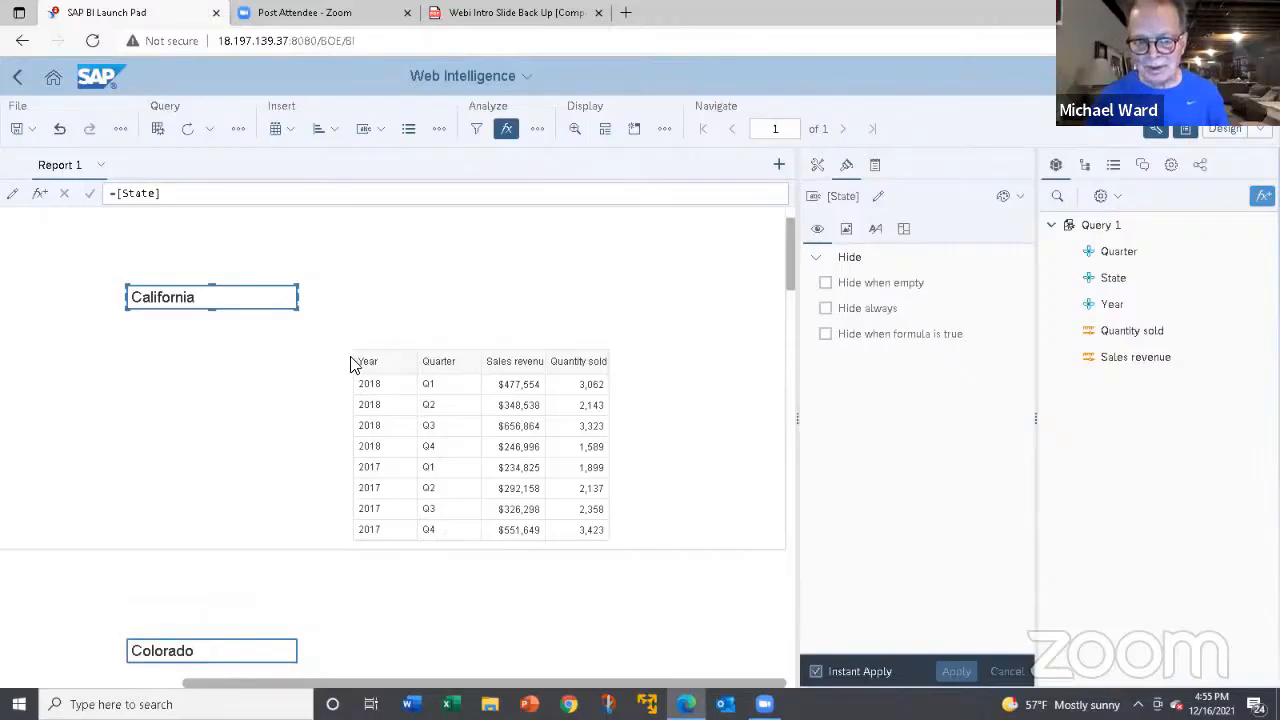
pyautogui.click(389, 422)
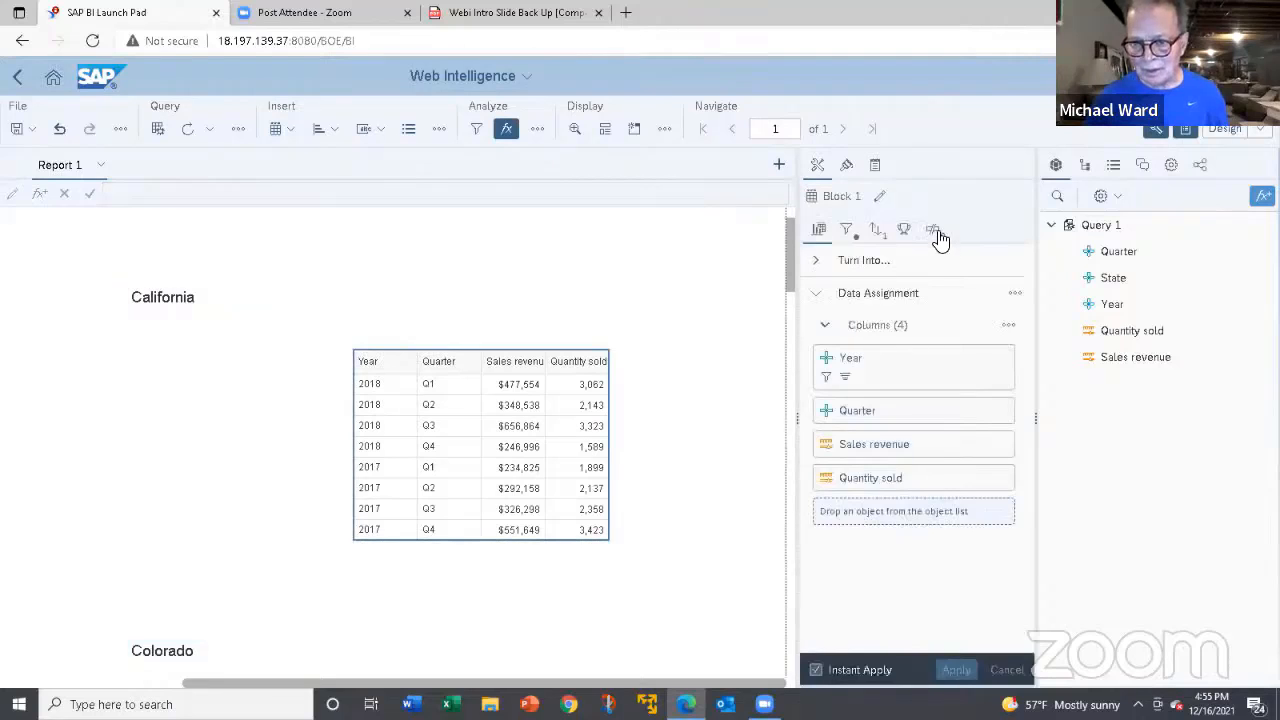
pyautogui.click(933, 230)
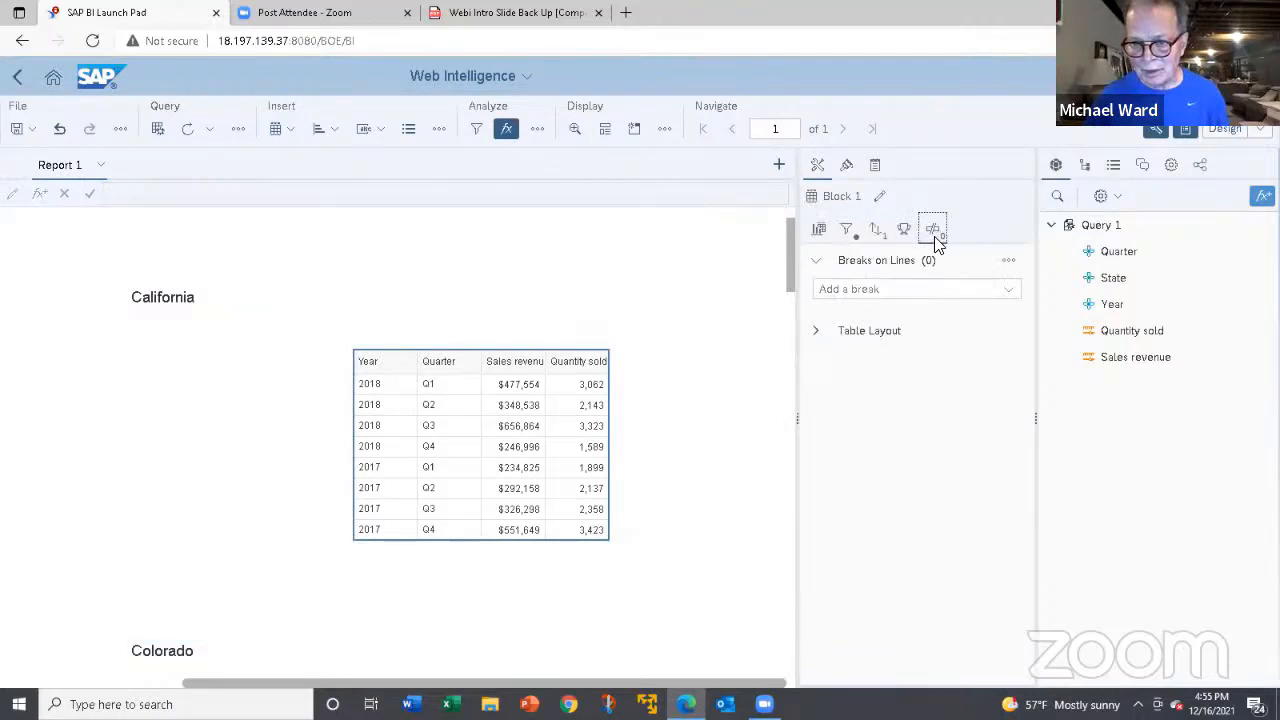
pyautogui.click(938, 289)
pyautogui.click(832, 339)
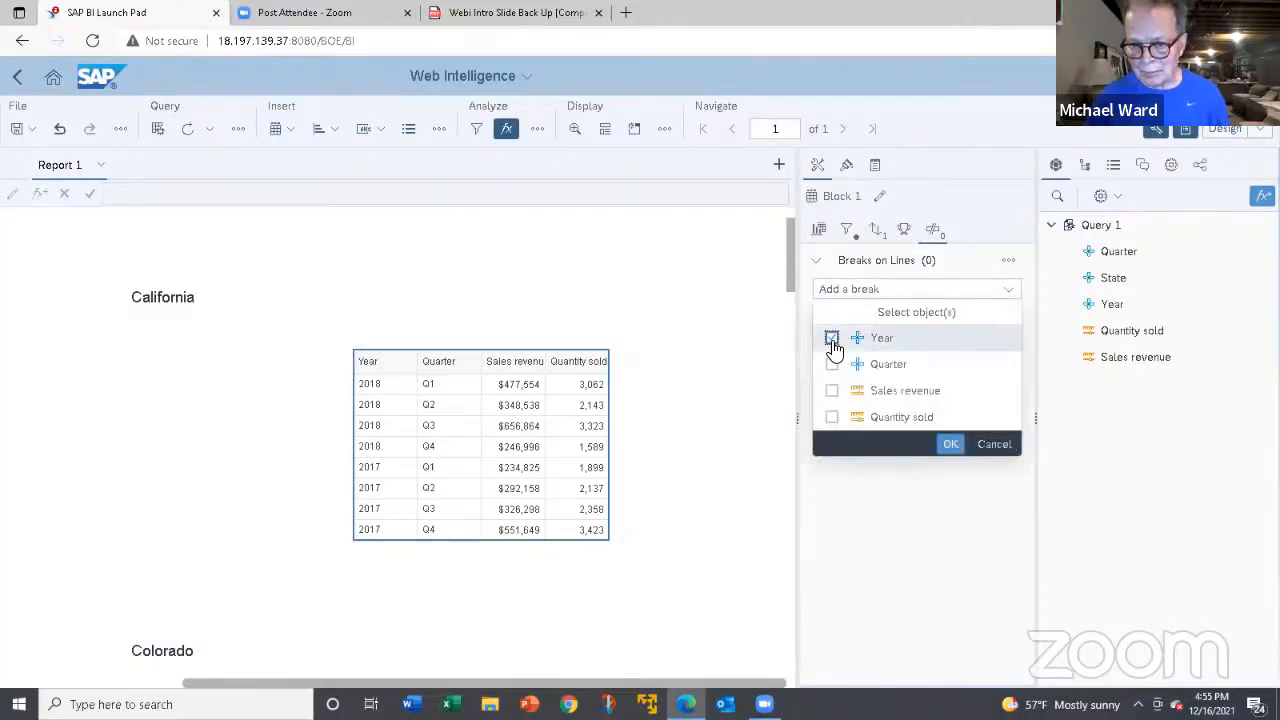
pyautogui.click(951, 446)
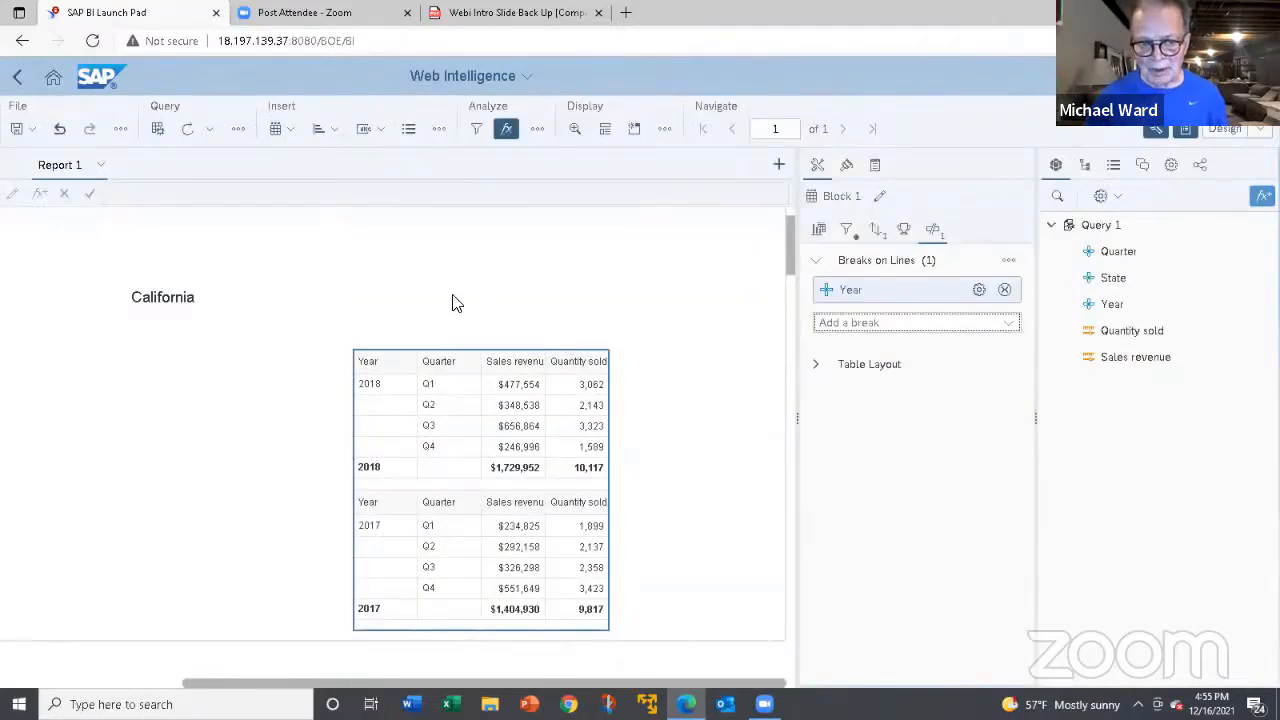
# Insert a Sales revenue cell beside the State section heading, and enlarge its height and width so the amount fits.
pyautogui.click(216, 305)
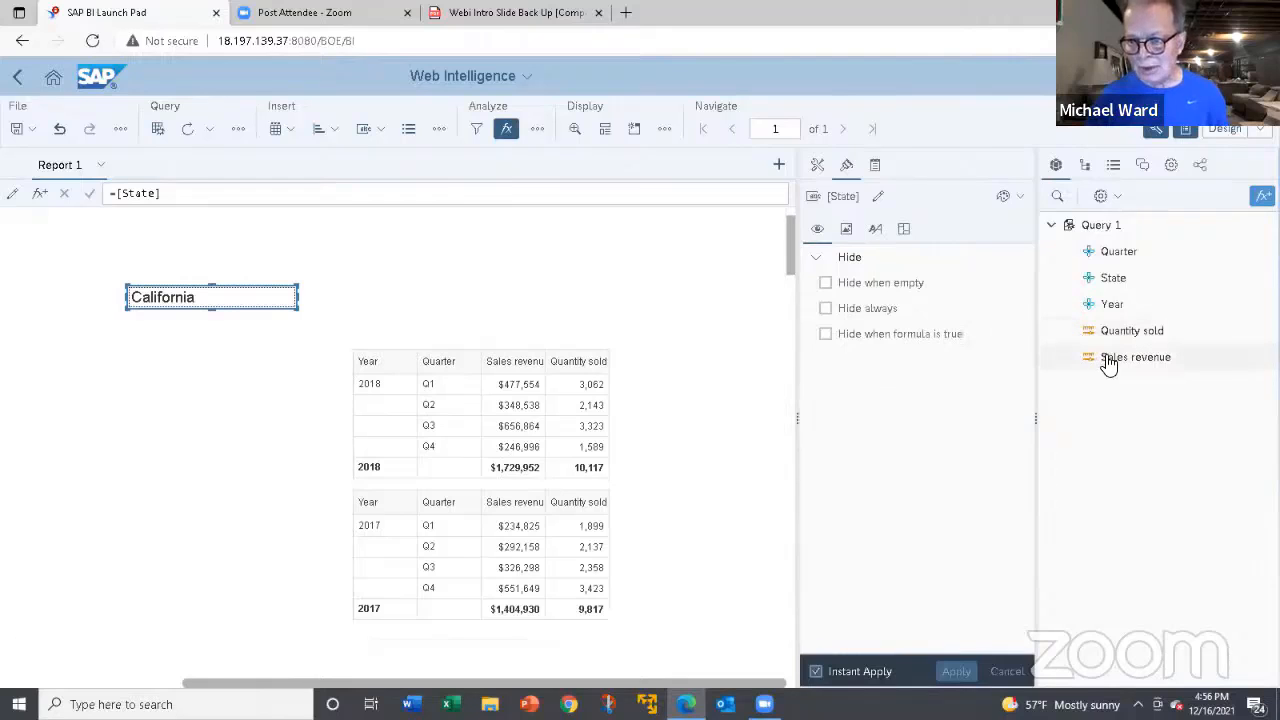
pyautogui.moveTo(1110, 360); pyautogui.dragTo(322, 290)
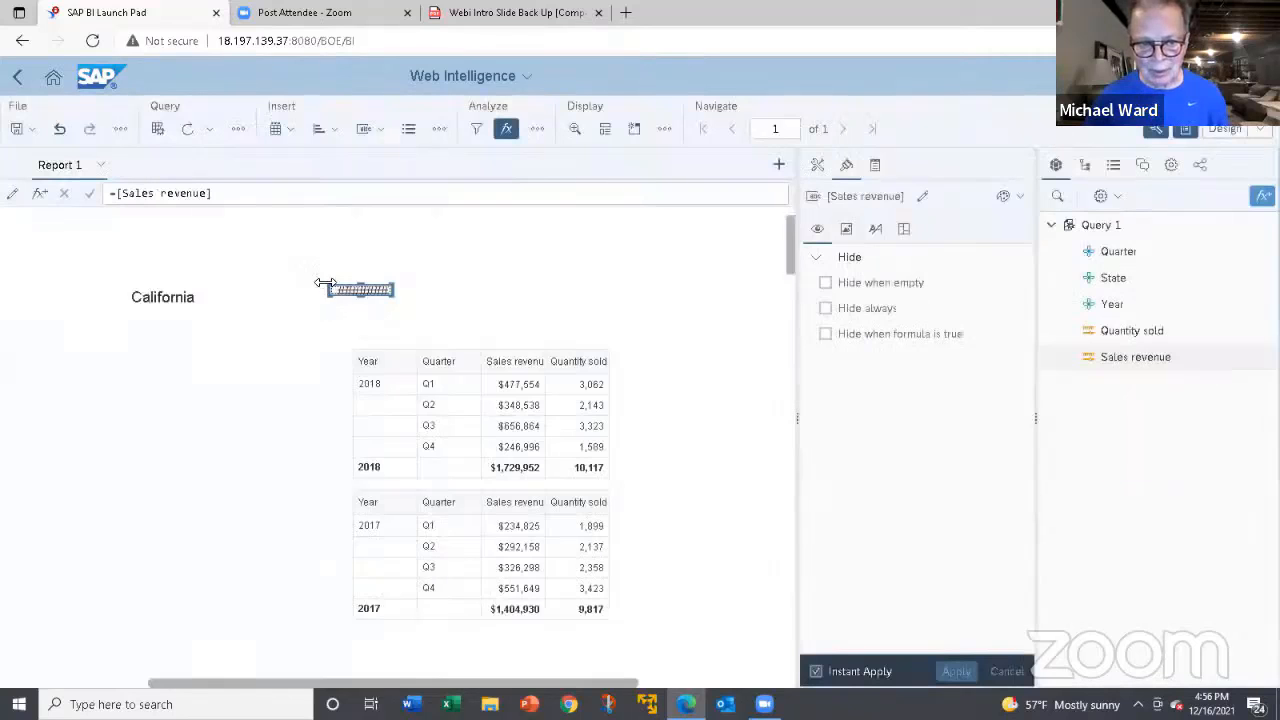
pyautogui.moveTo(361, 296); pyautogui.dragTo(361, 309)
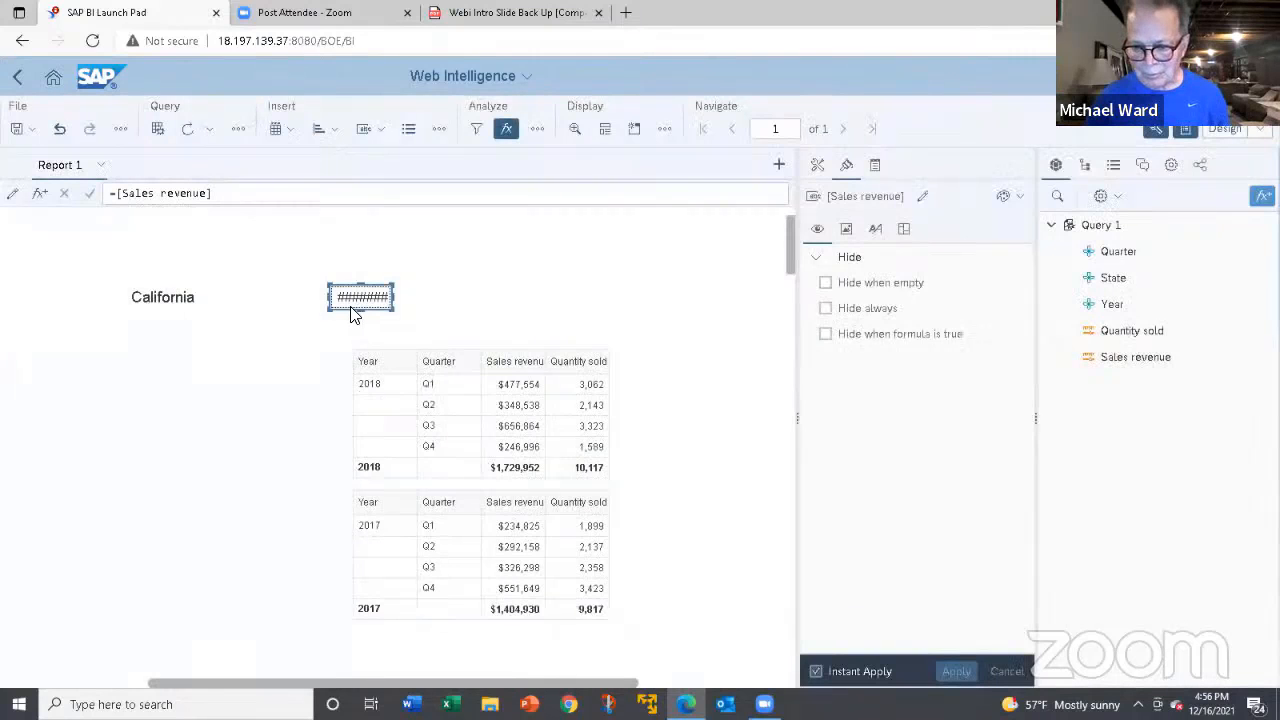
pyautogui.moveTo(328, 296); pyautogui.dragTo(305, 293)
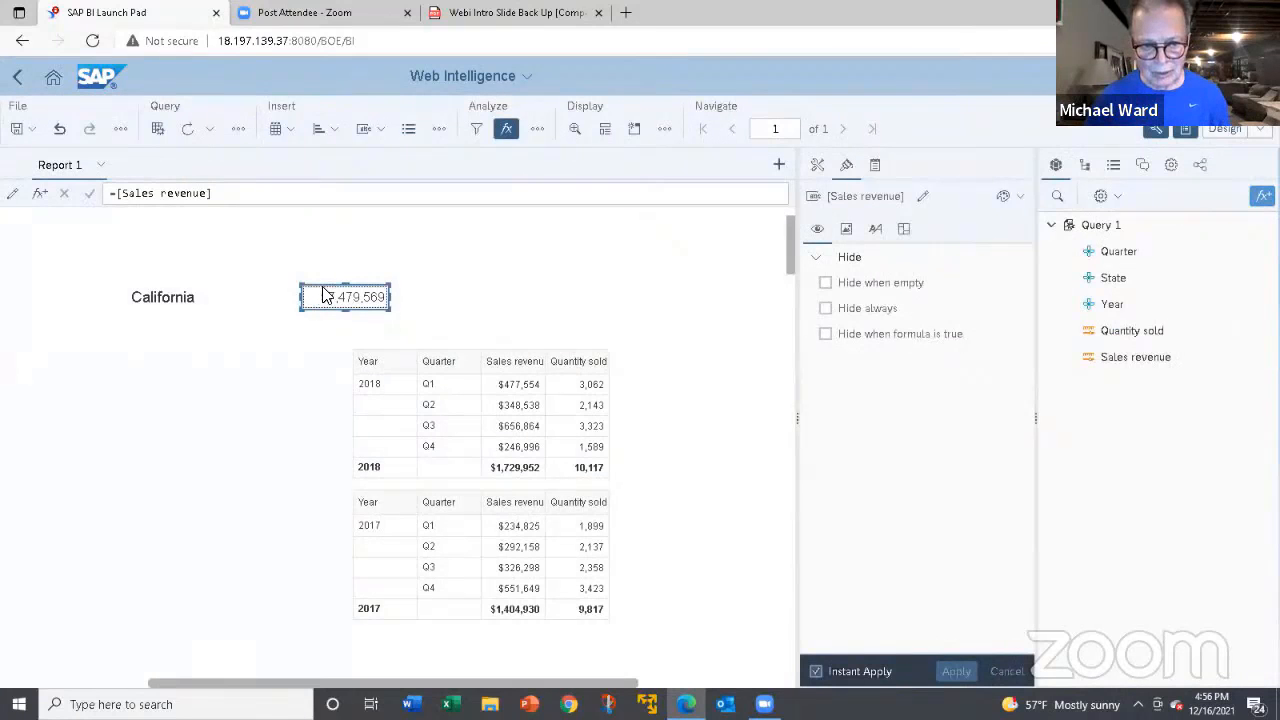
# Move the Sales revenue cell closer to the State section heading, and add a Quantity sold cell aligned beside it.
pyautogui.moveTo(322, 296); pyautogui.dragTo(253, 289)
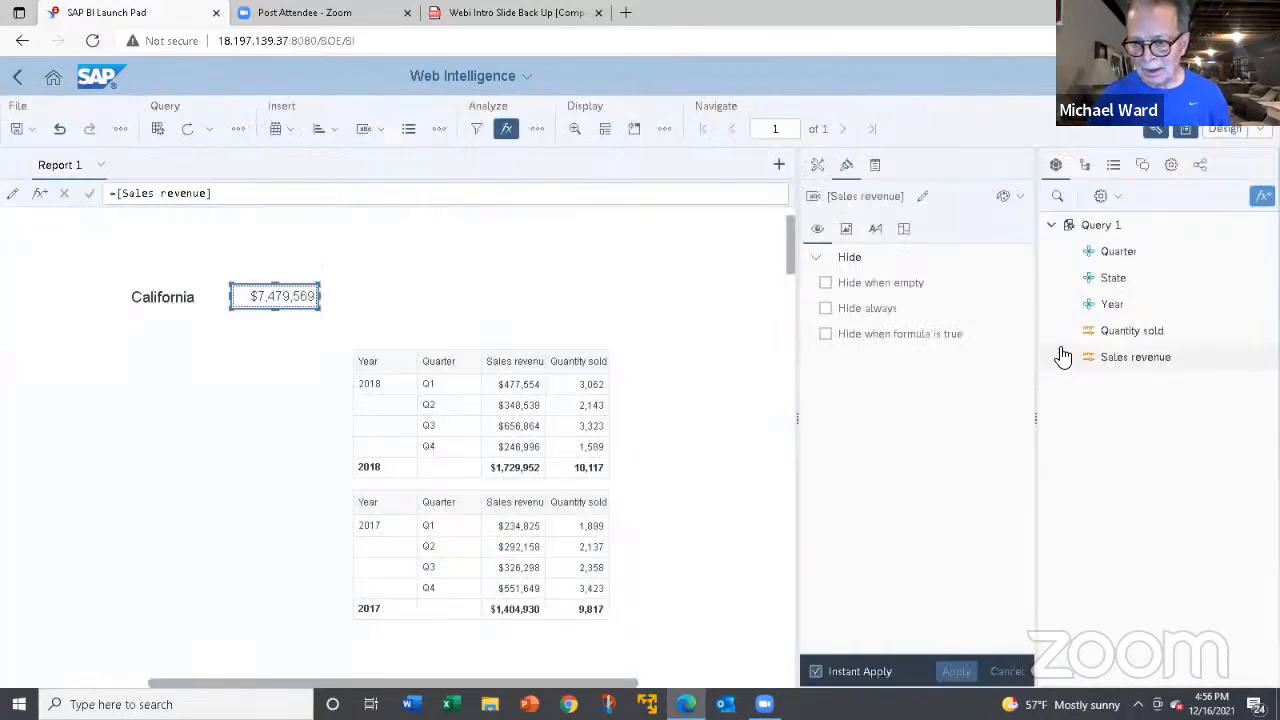
pyautogui.moveTo(1107, 330)
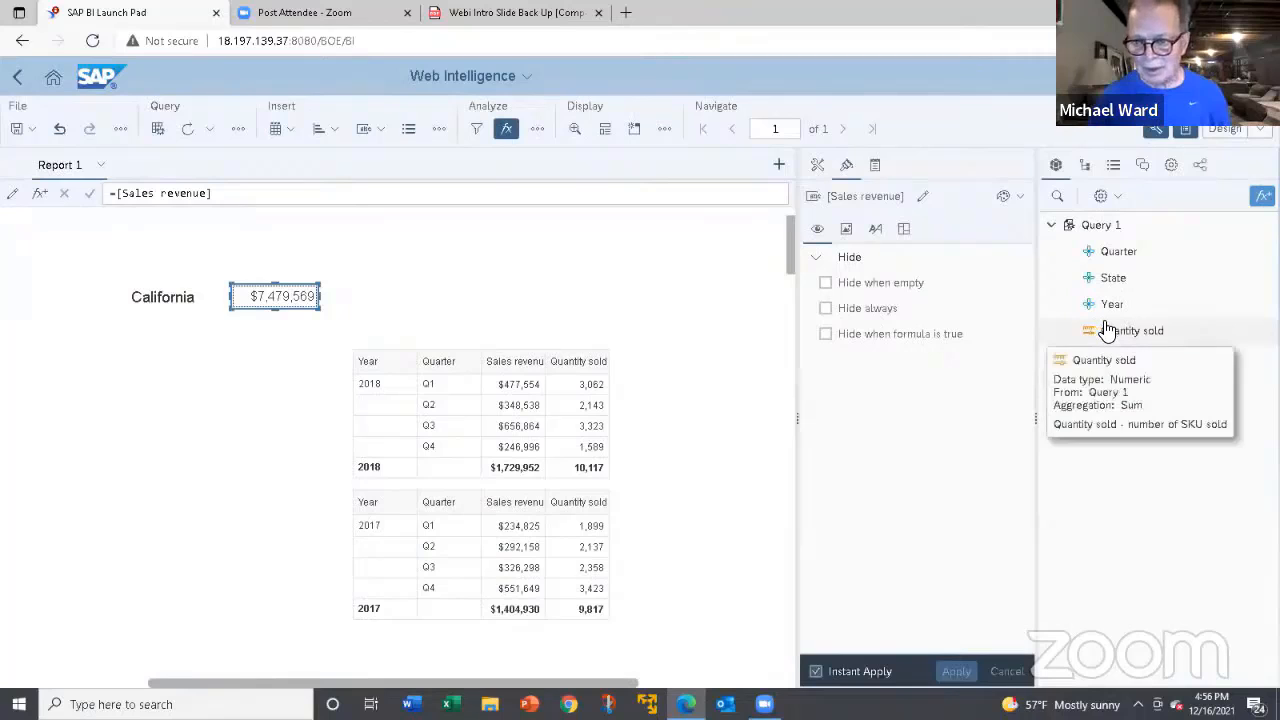
pyautogui.moveTo(1107, 330); pyautogui.dragTo(342, 287)
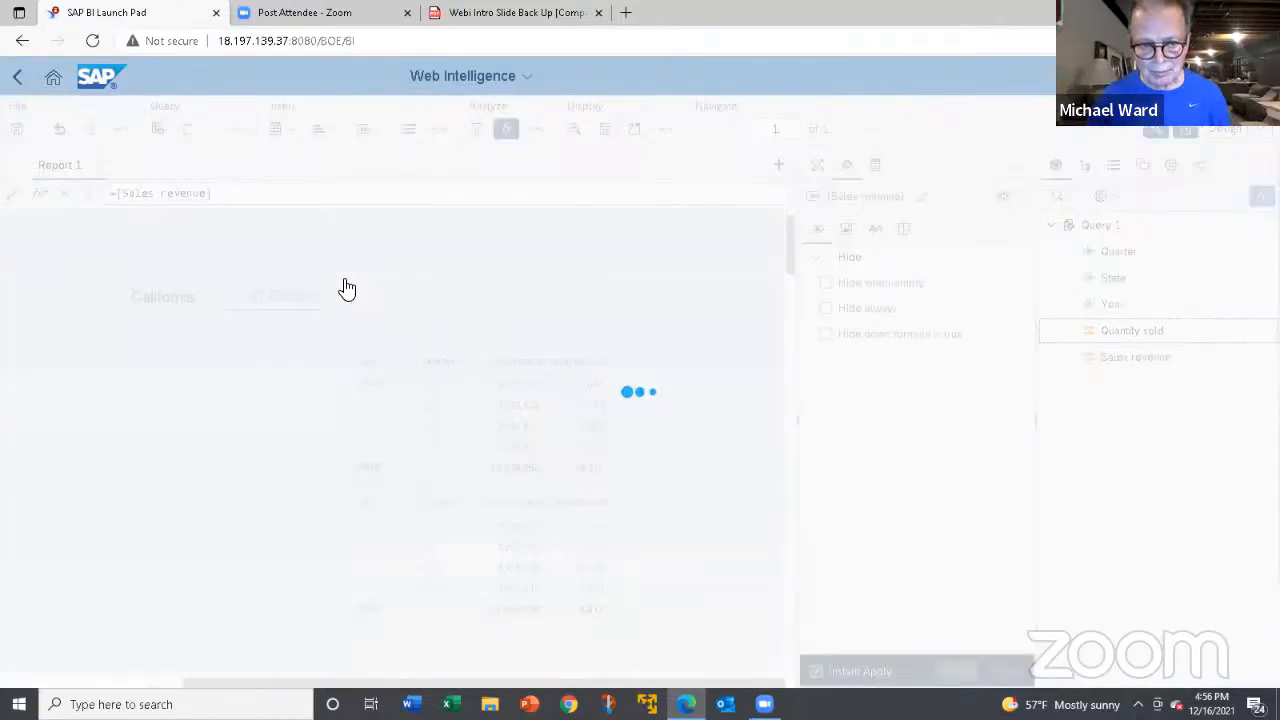
pyautogui.moveTo(381, 296); pyautogui.dragTo(382, 301)
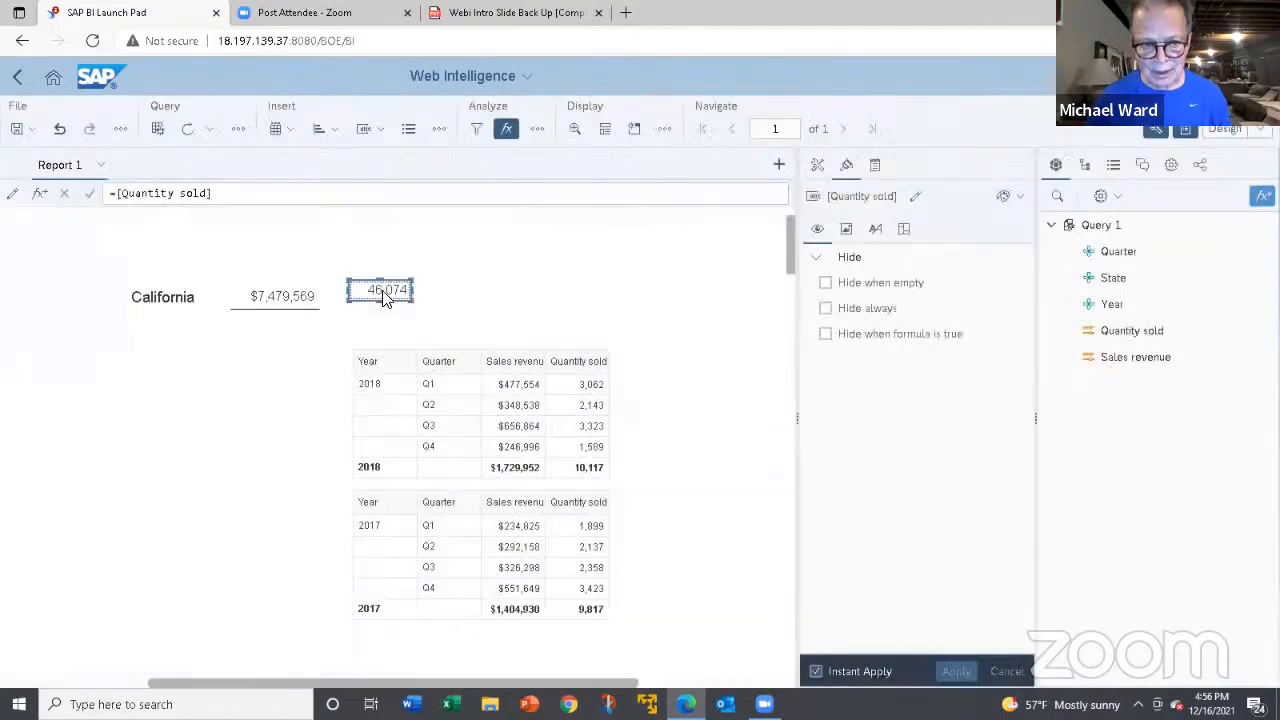
pyautogui.moveTo(369, 288); pyautogui.dragTo(361, 294)
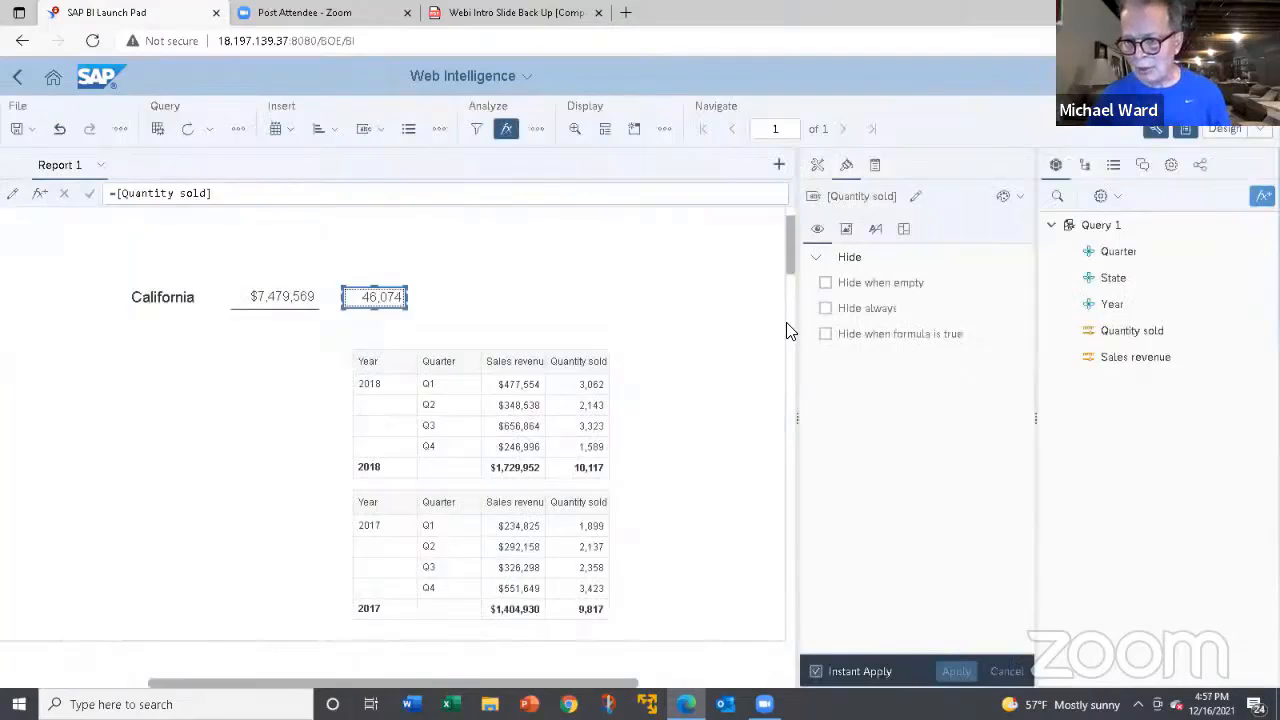
# Select the table in the State section and view its break settings.
pyautogui.click(394, 381)
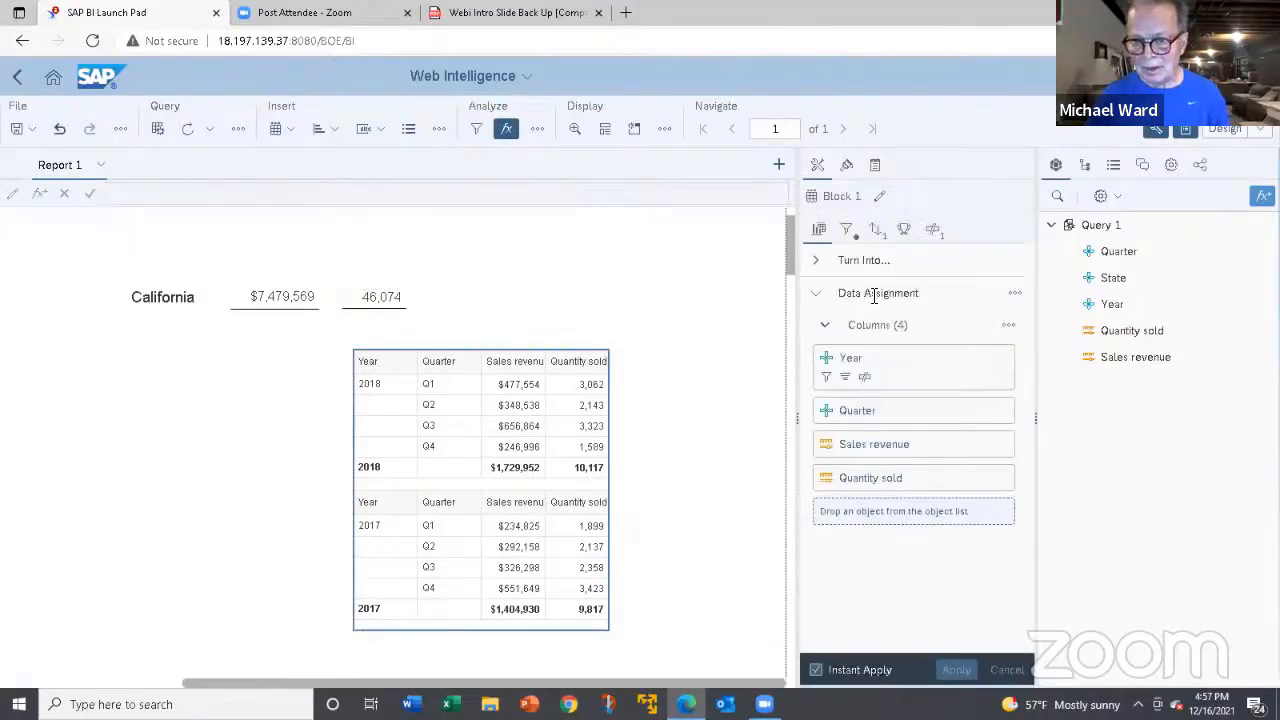
pyautogui.click(932, 230)
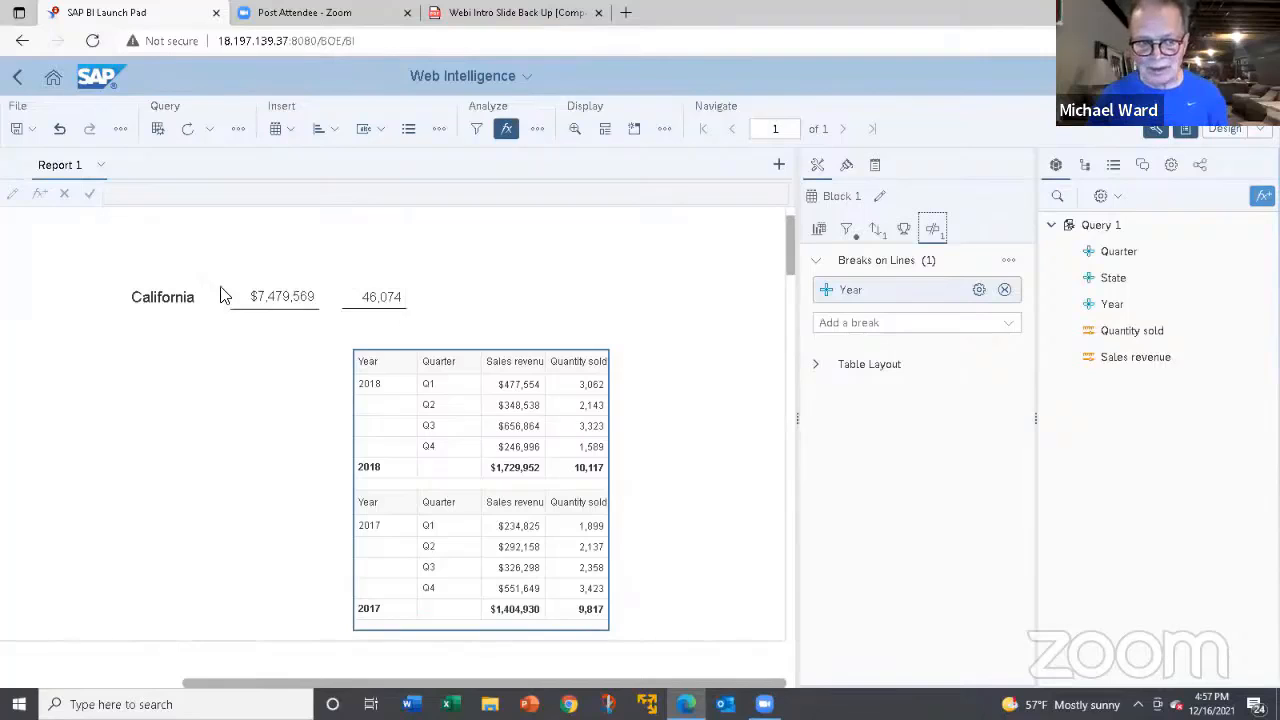
pyautogui.click(505, 364)
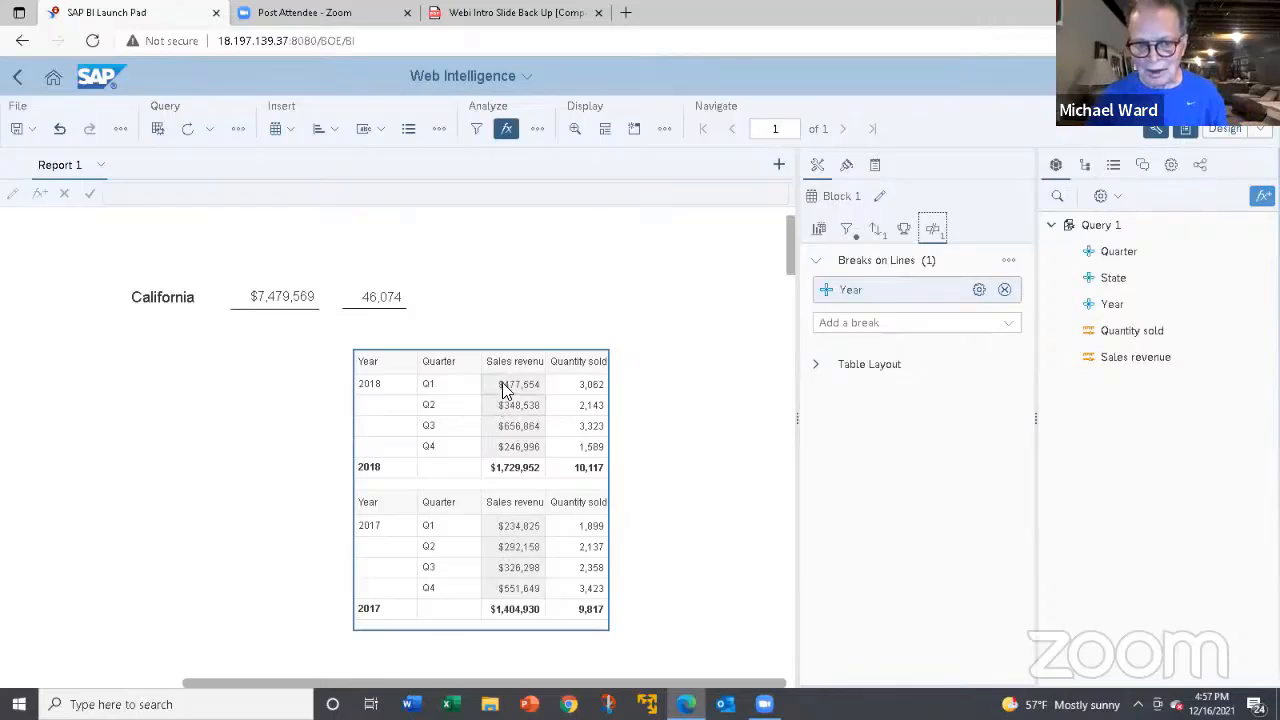
pyautogui.click(512, 366)
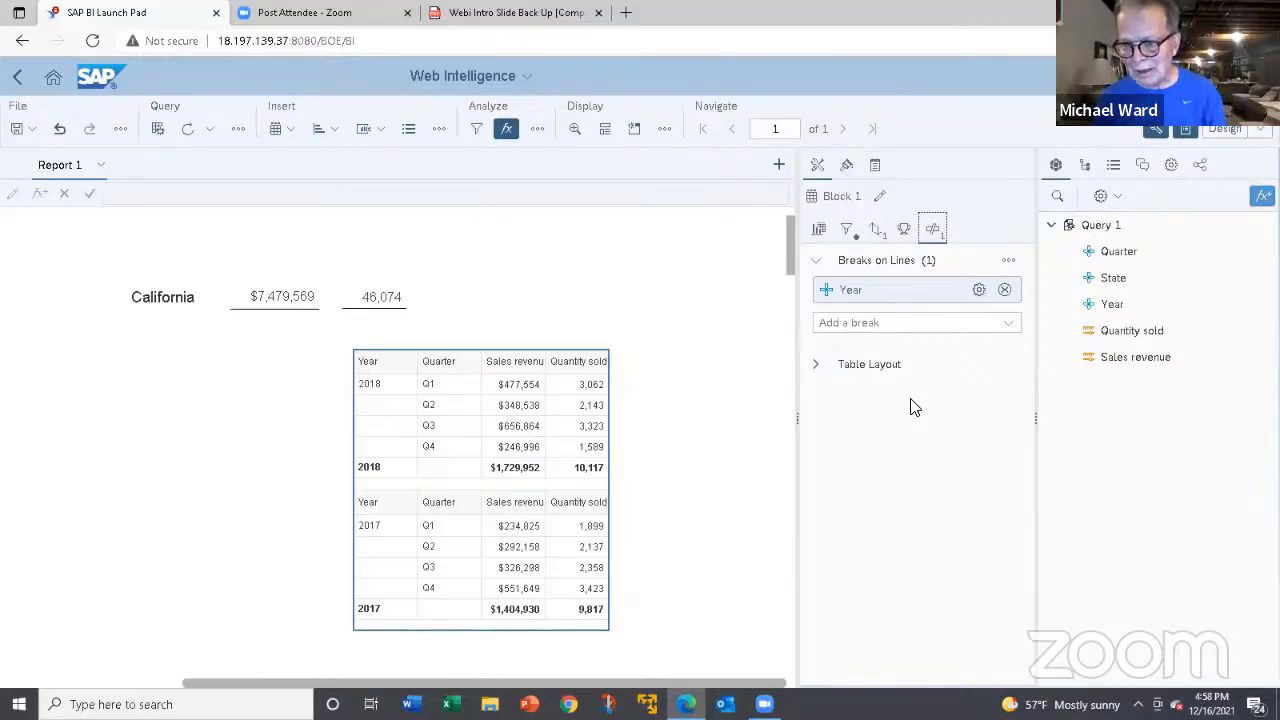
# Start managing groups for the State dimension and name the grouping variable region.
pyautogui.click(1114, 280)
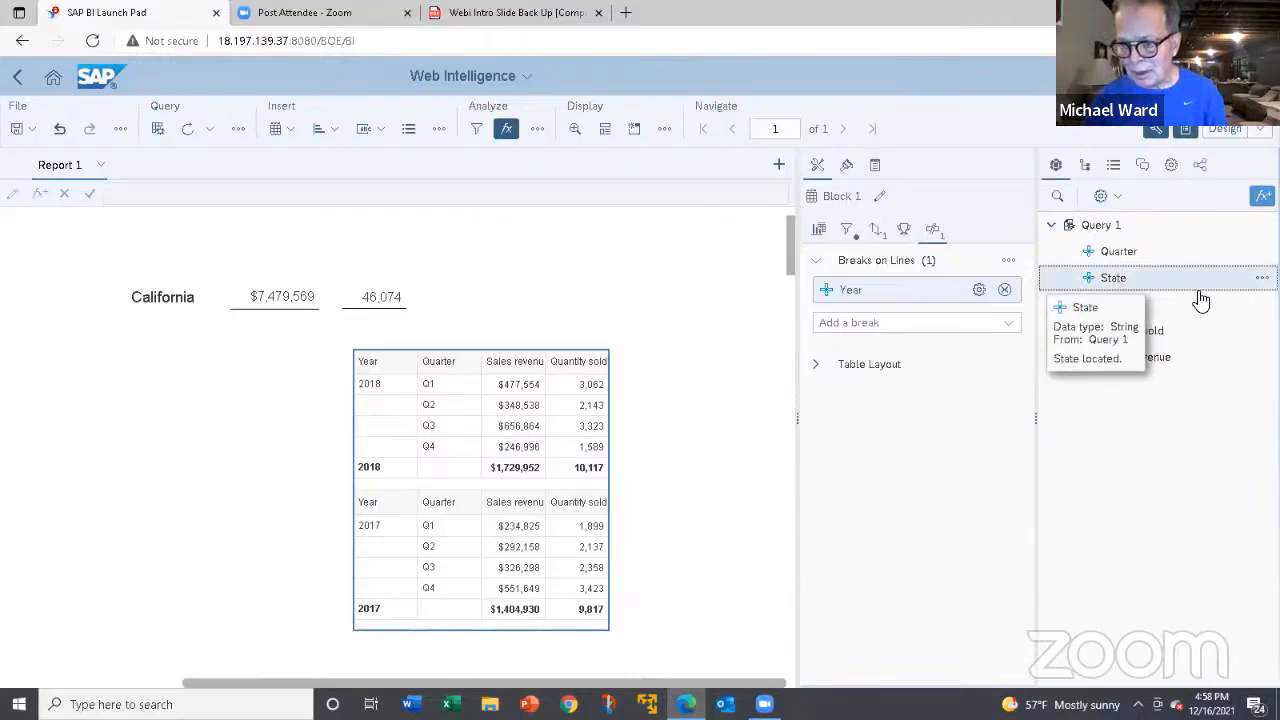
pyautogui.click(1259, 279)
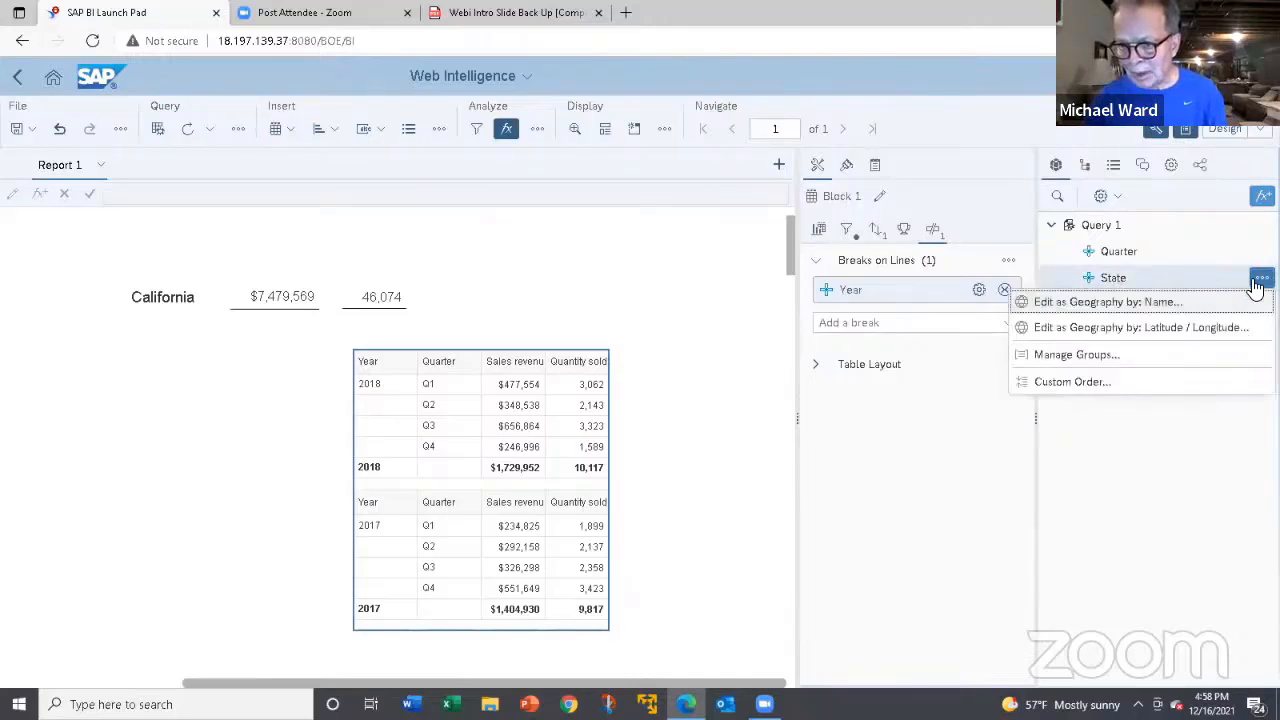
pyautogui.click(1097, 355)
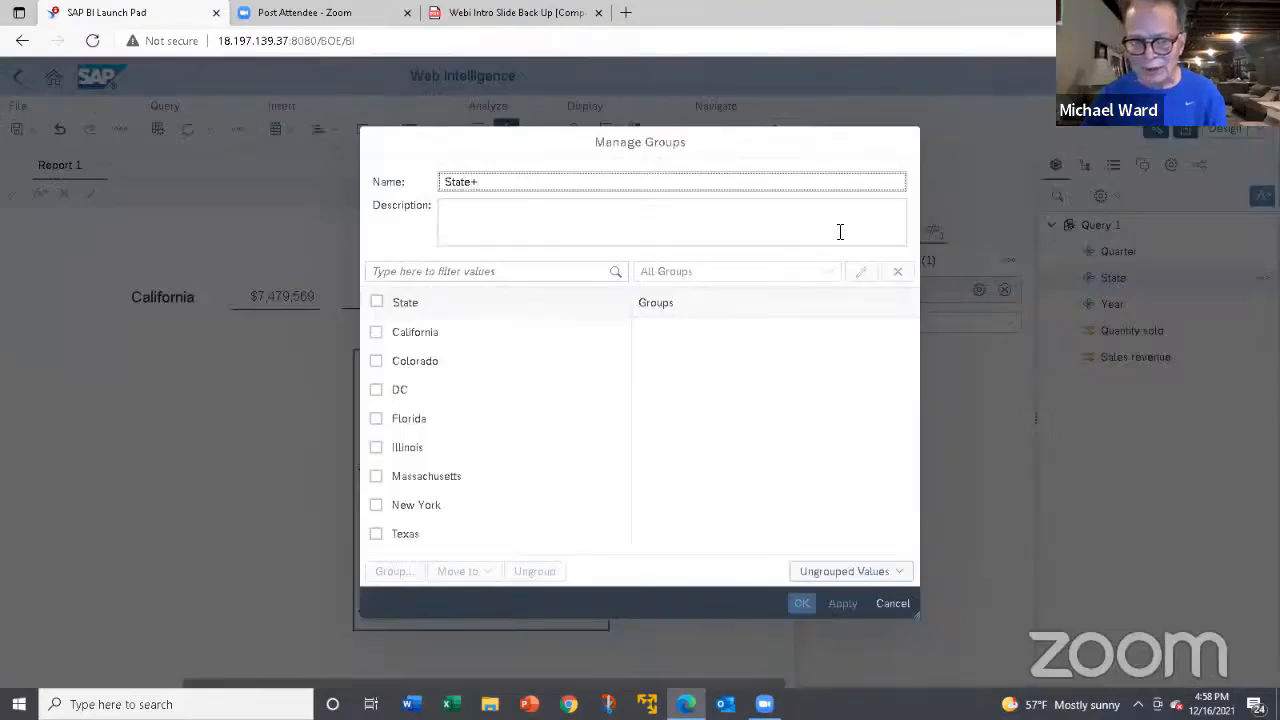
pyautogui.moveTo(484, 181); pyautogui.dragTo(415, 178)
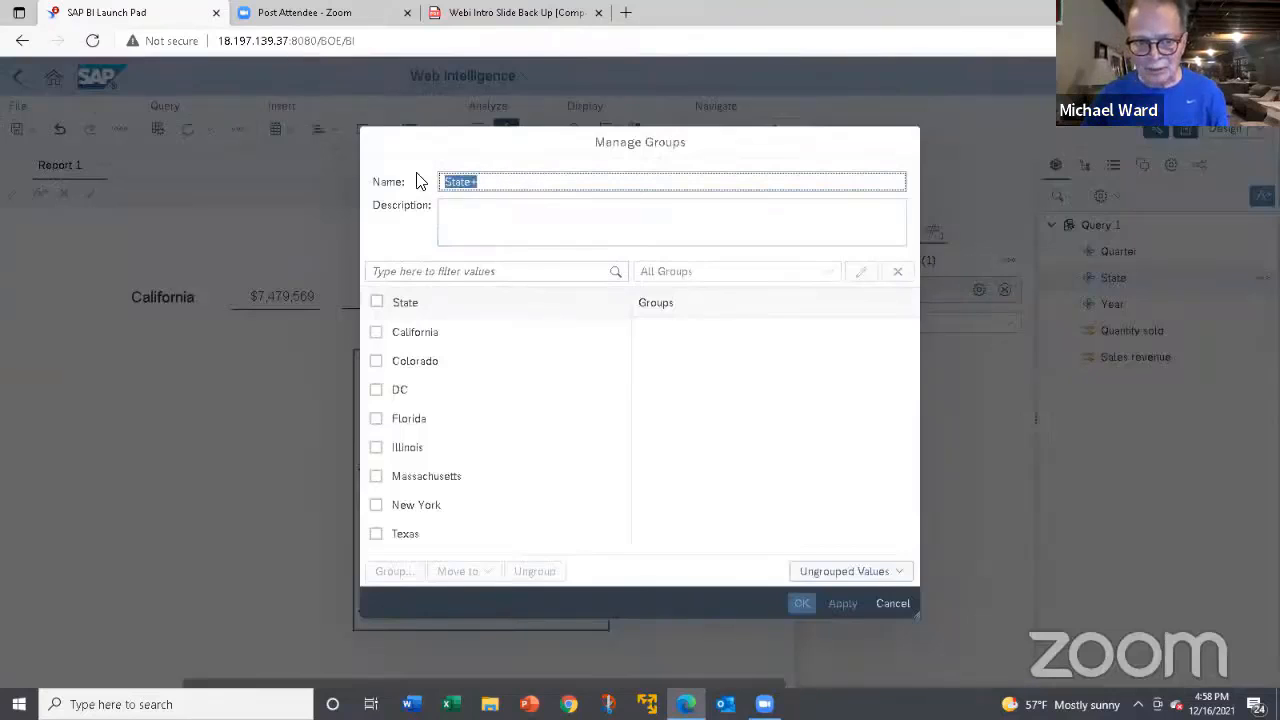
pyautogui.write('region')
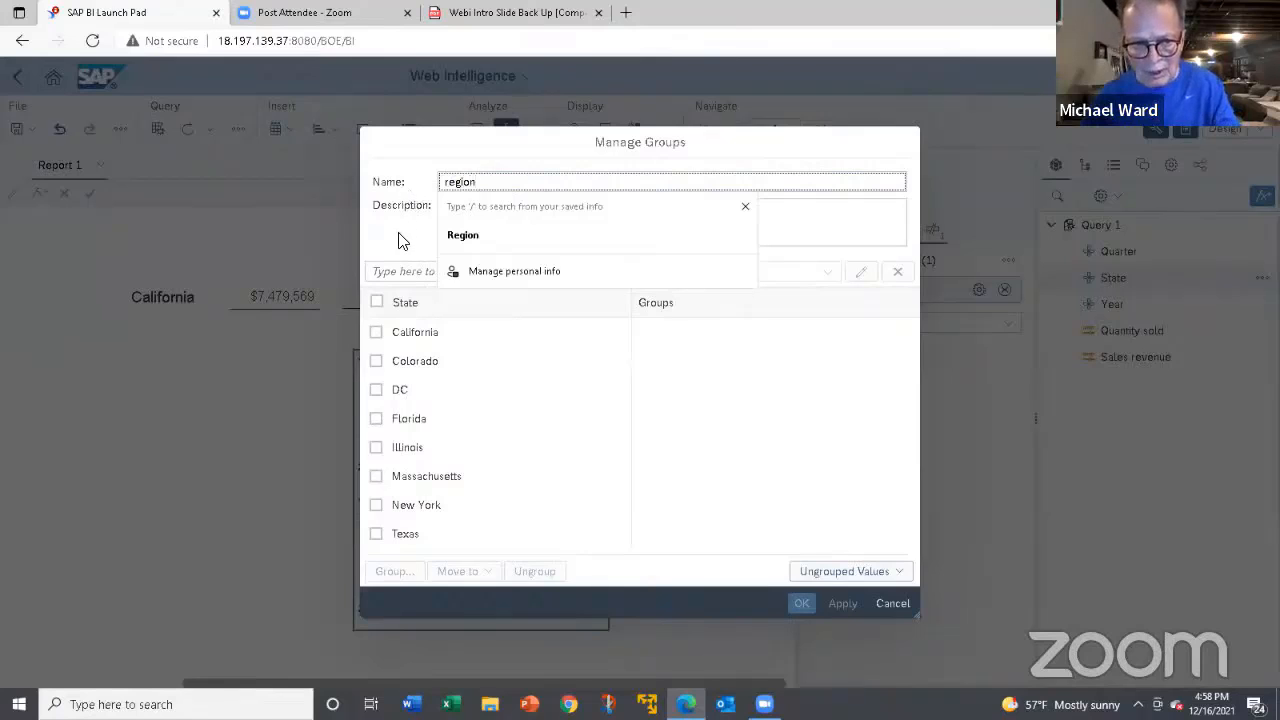
# Group California and Colorado under the name West Coast, and save the region variable.
pyautogui.click(383, 338)
pyautogui.click(376, 334)
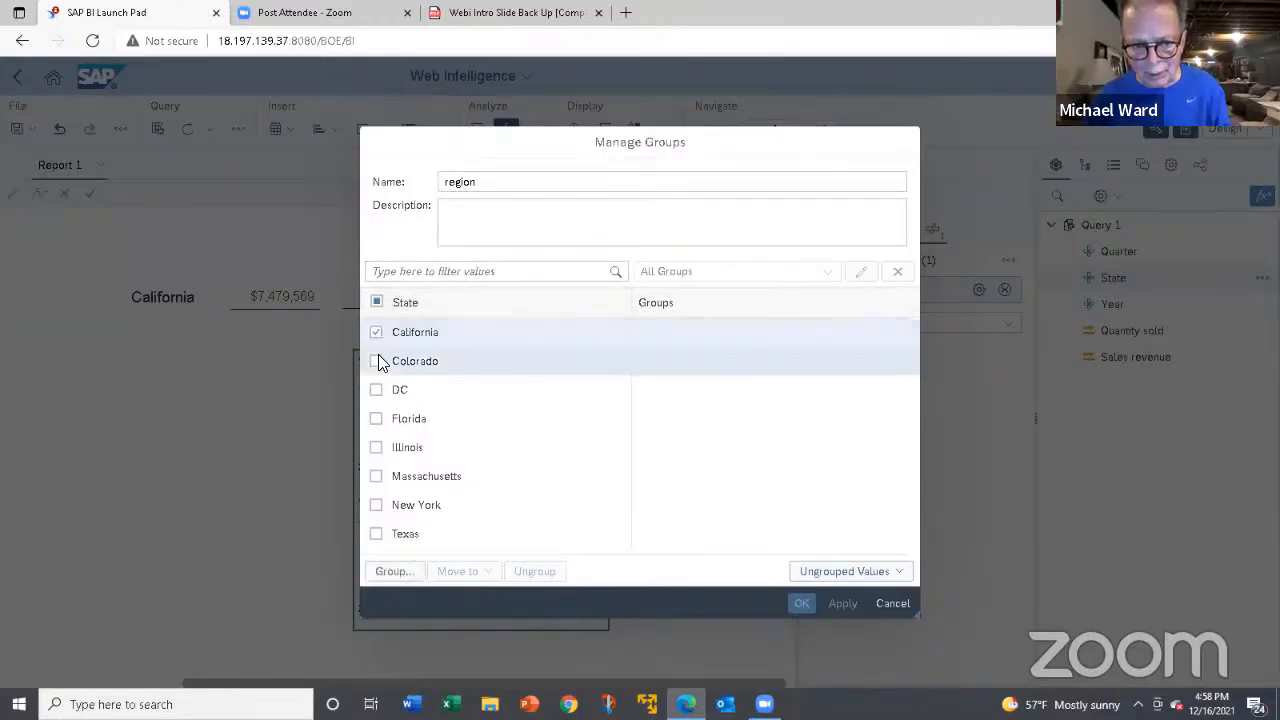
pyautogui.click(377, 362)
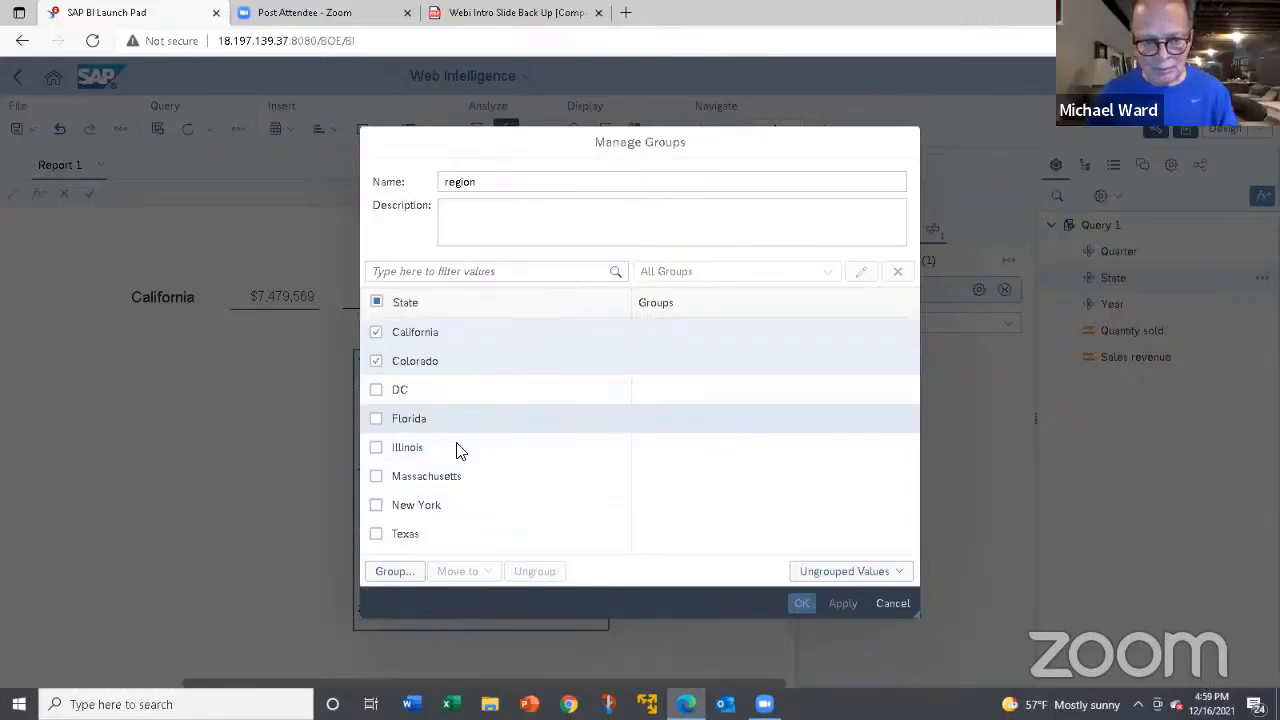
pyautogui.click(401, 573)
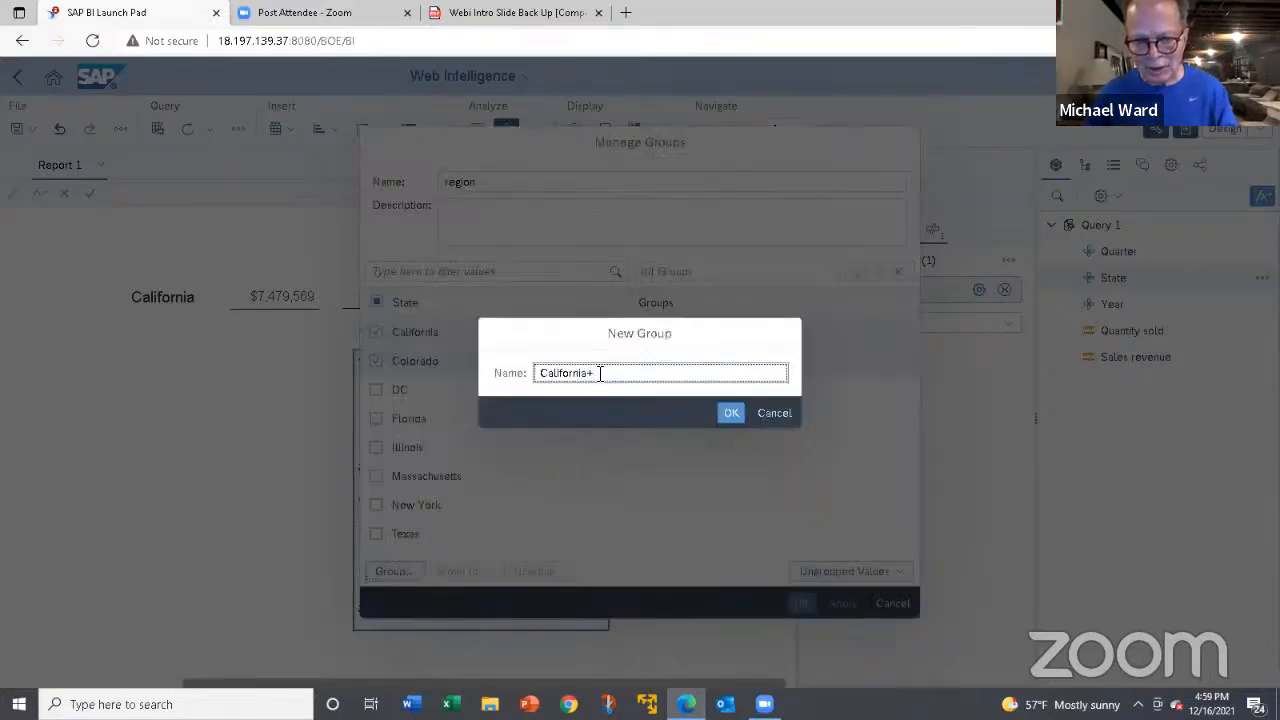
pyautogui.moveTo(596, 375); pyautogui.dragTo(537, 375)
pyautogui.write('w')
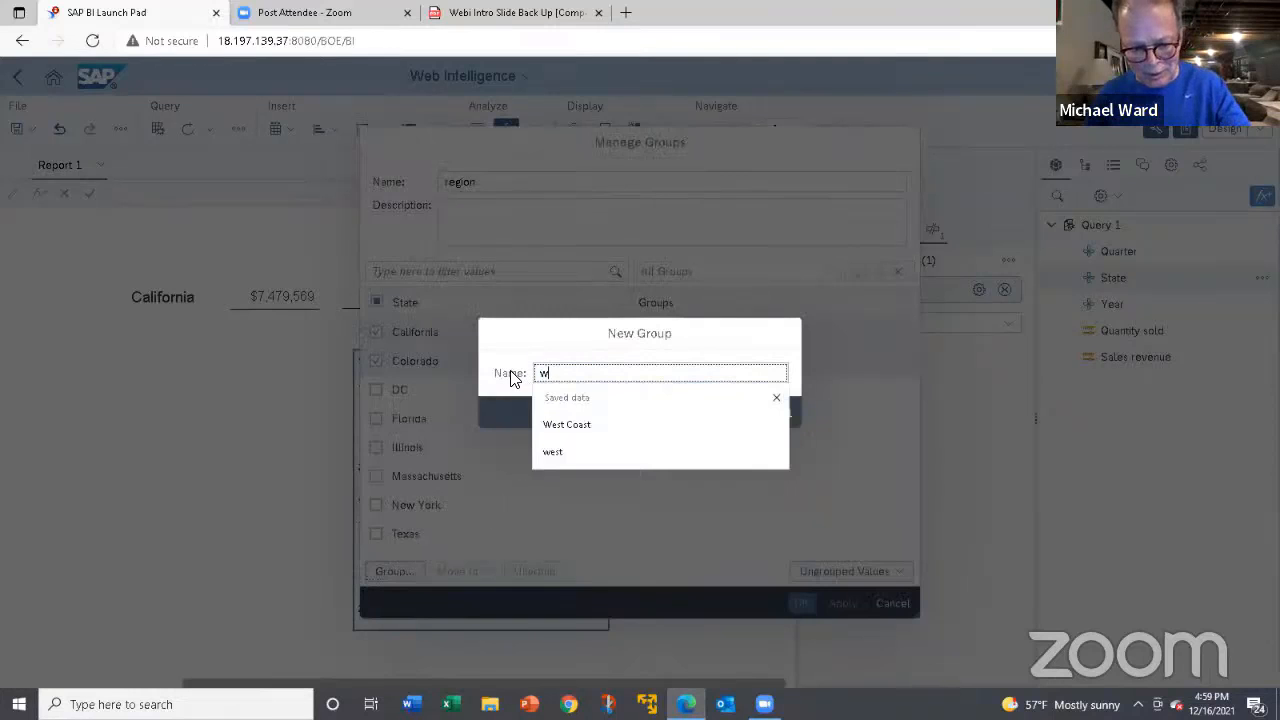
pyautogui.write('est')
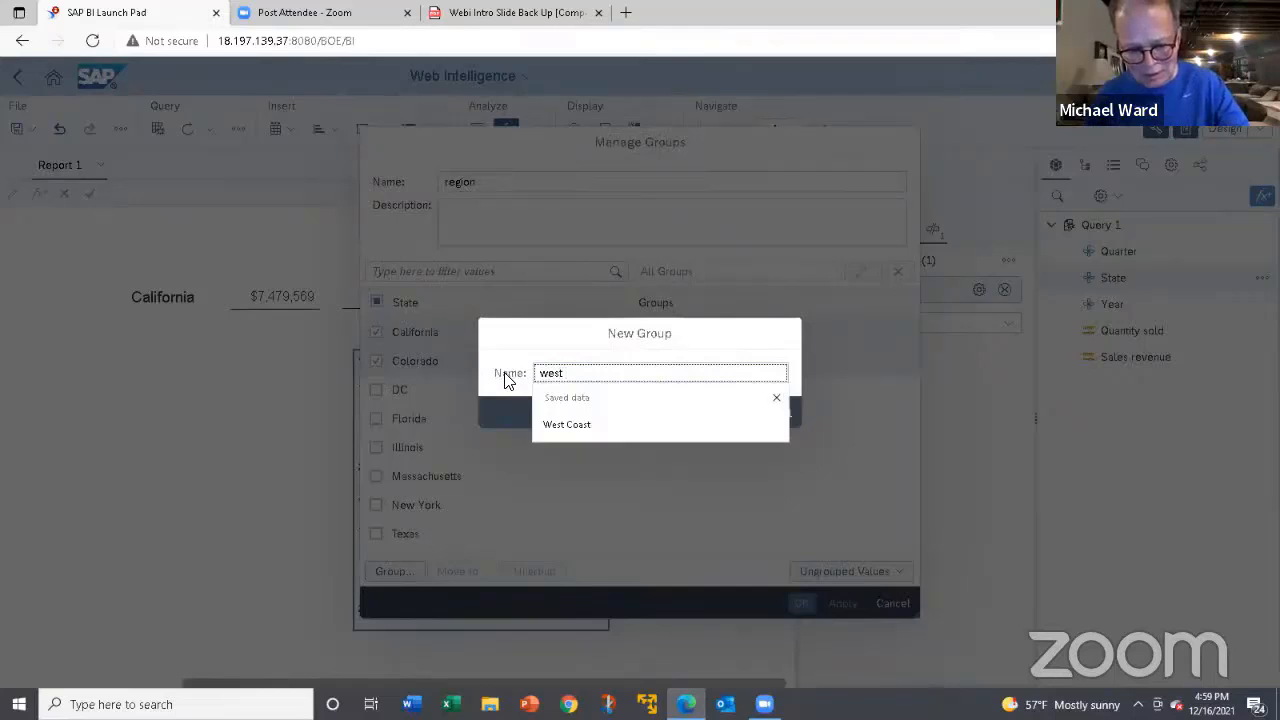
pyautogui.write(' coast')
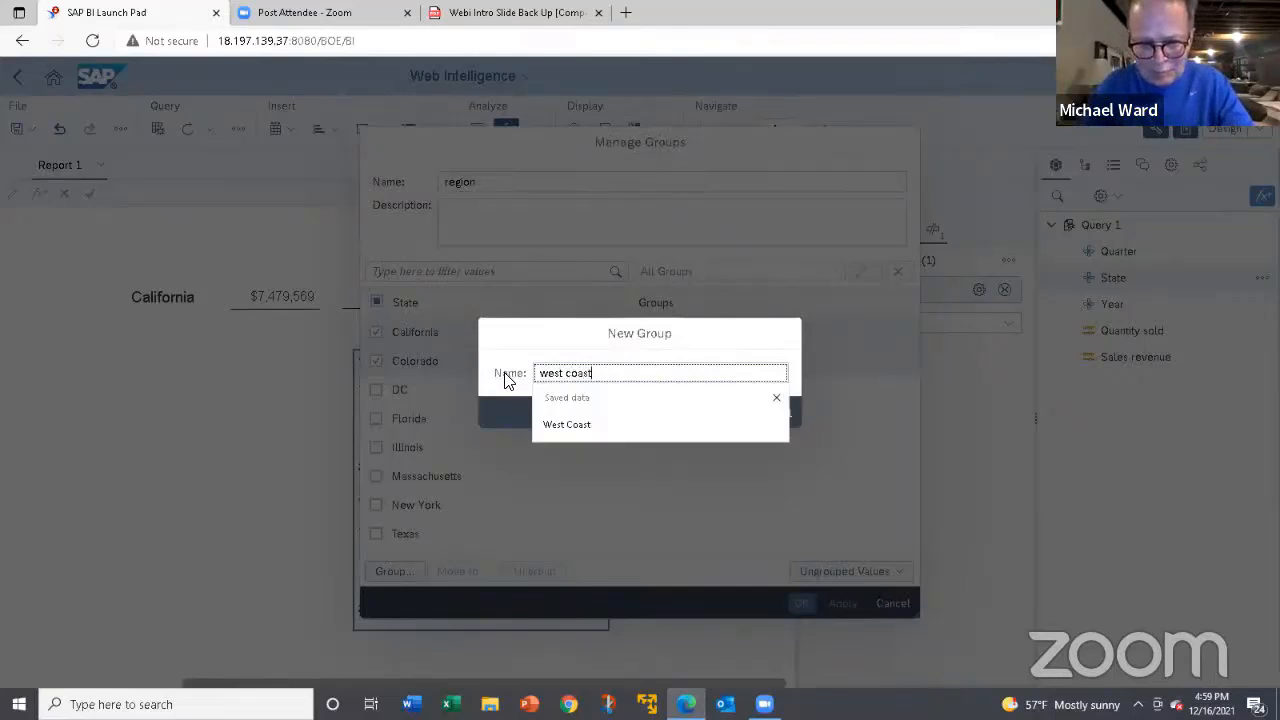
pyautogui.click(586, 436)
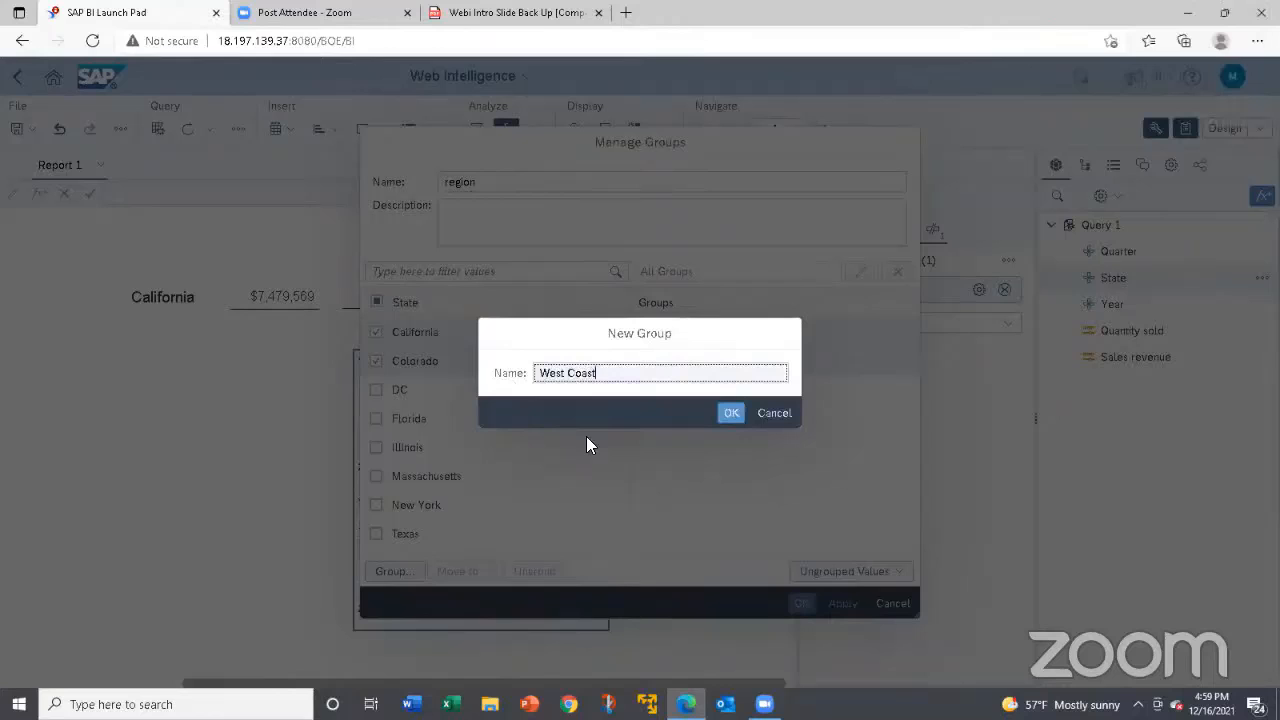
pyautogui.click(733, 414)
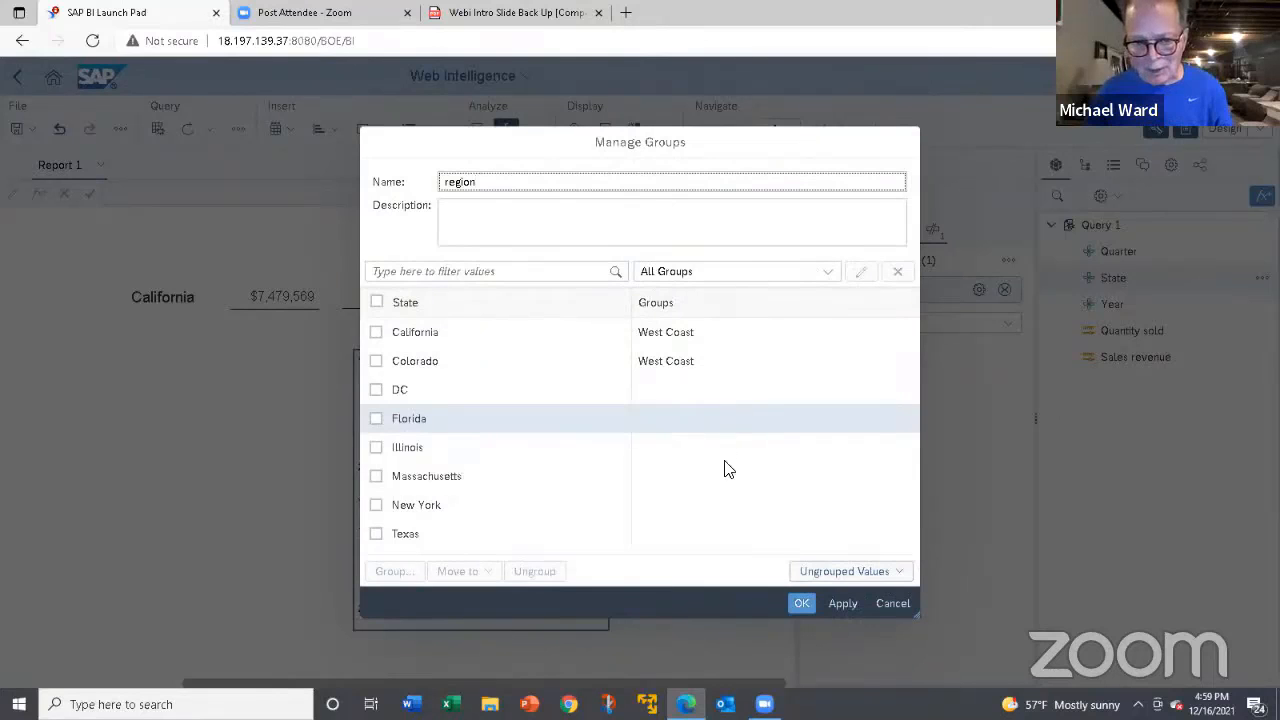
pyautogui.click(797, 603)
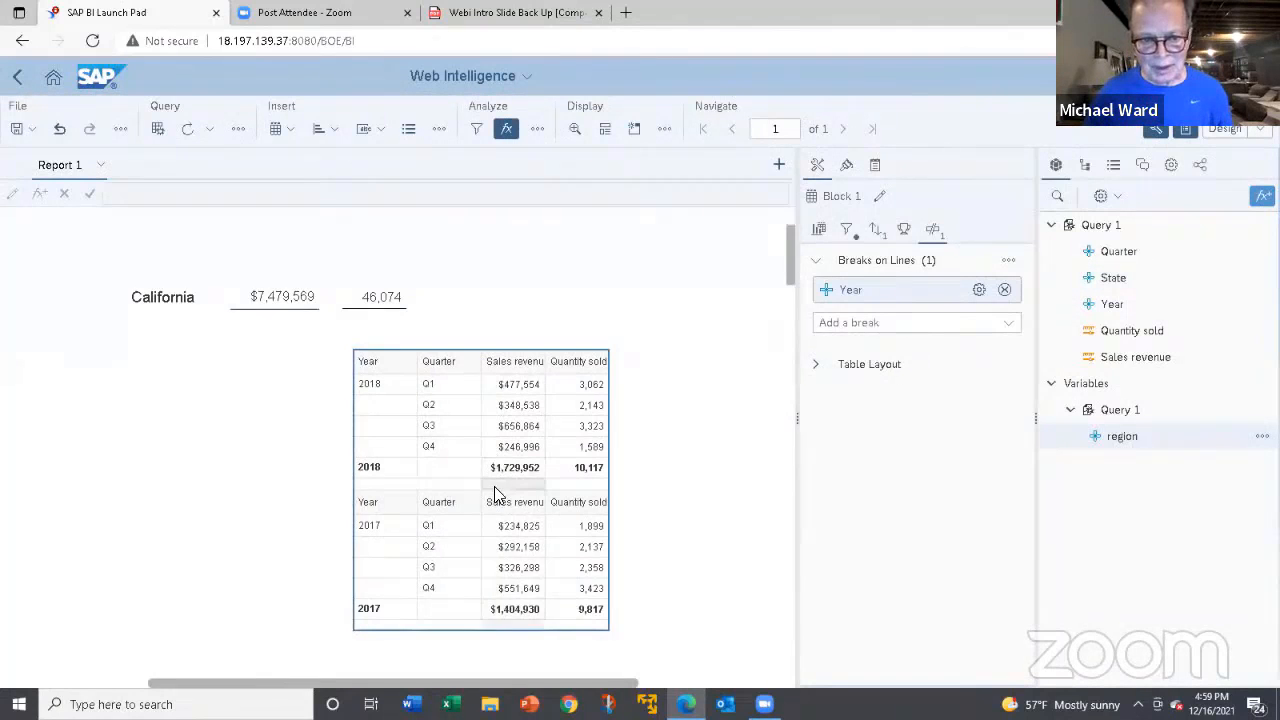
# Review the table's ranking, sorting, filter, data assignment and break settings.
pyautogui.scroll(-3, 490, 495)
pyautogui.scroll(3, 486, 490)
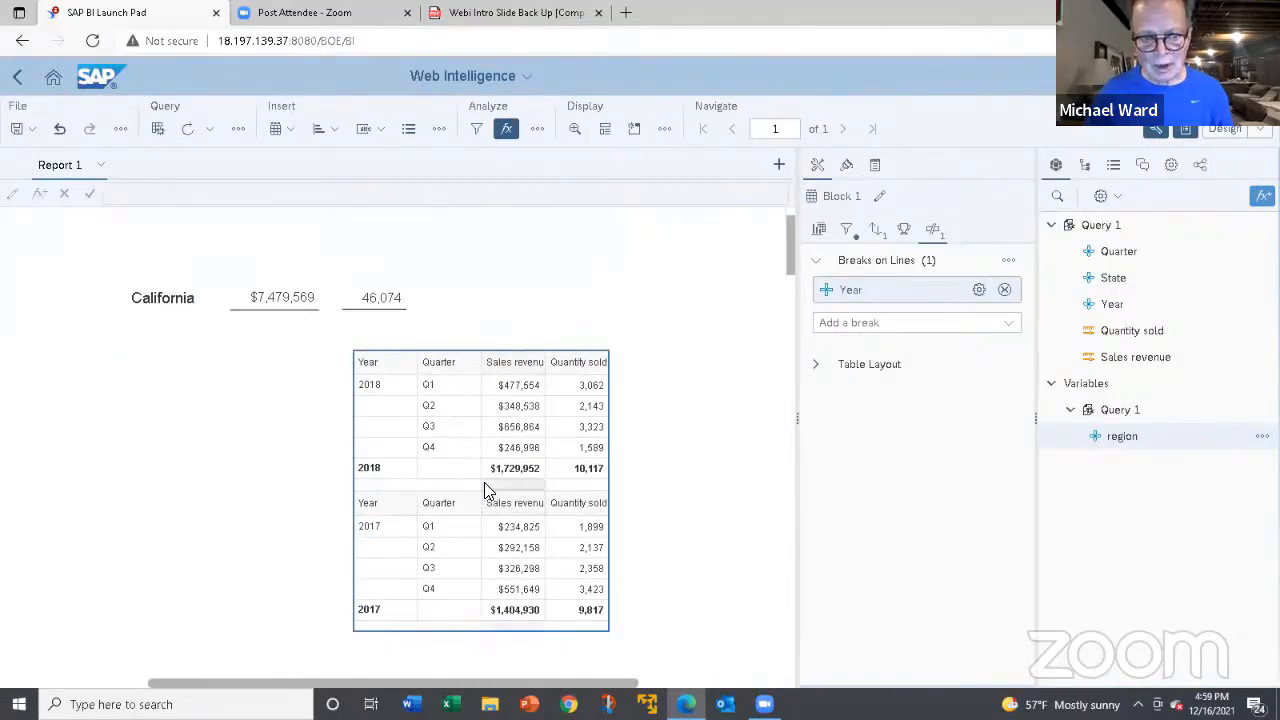
pyautogui.scroll(1, 484, 480)
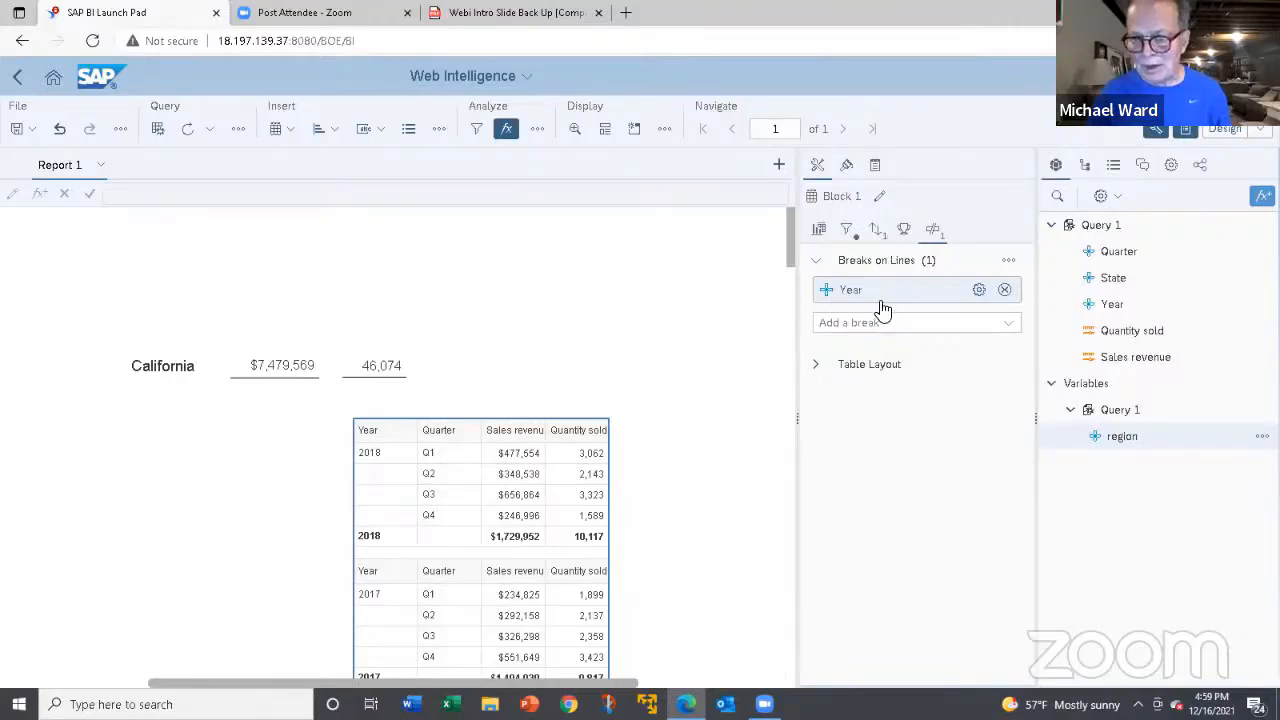
pyautogui.click(904, 230)
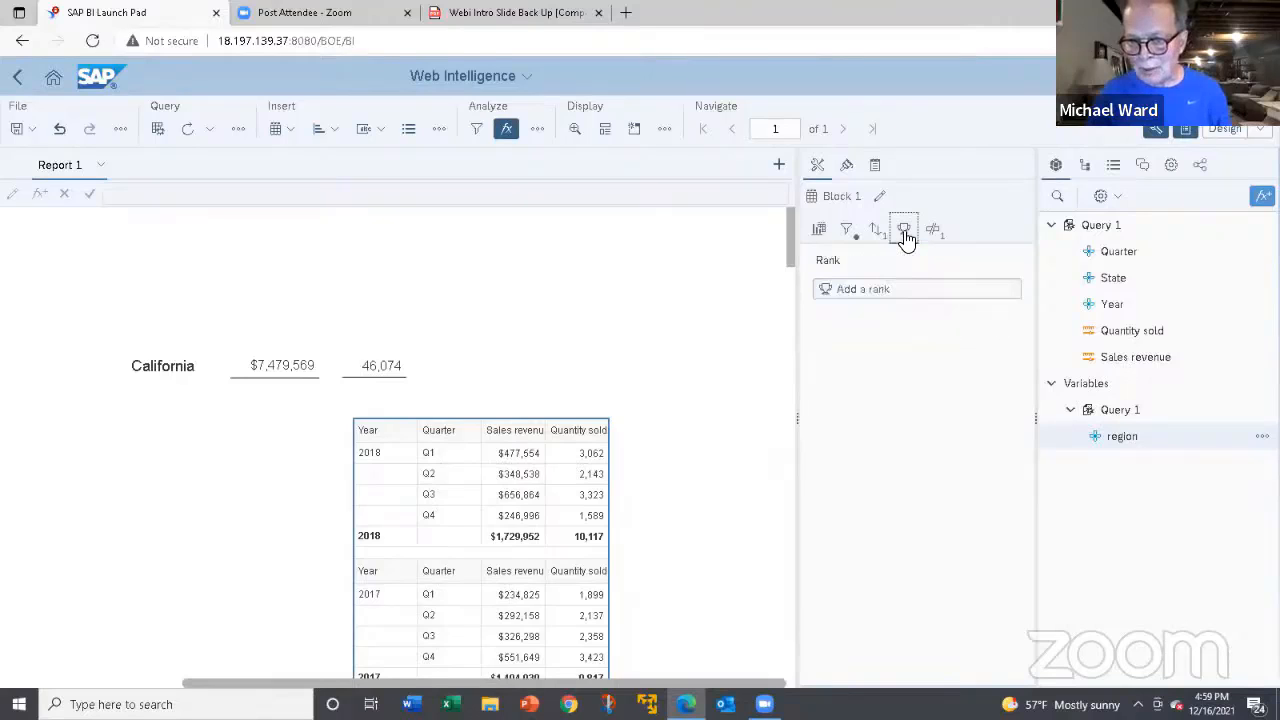
pyautogui.click(876, 232)
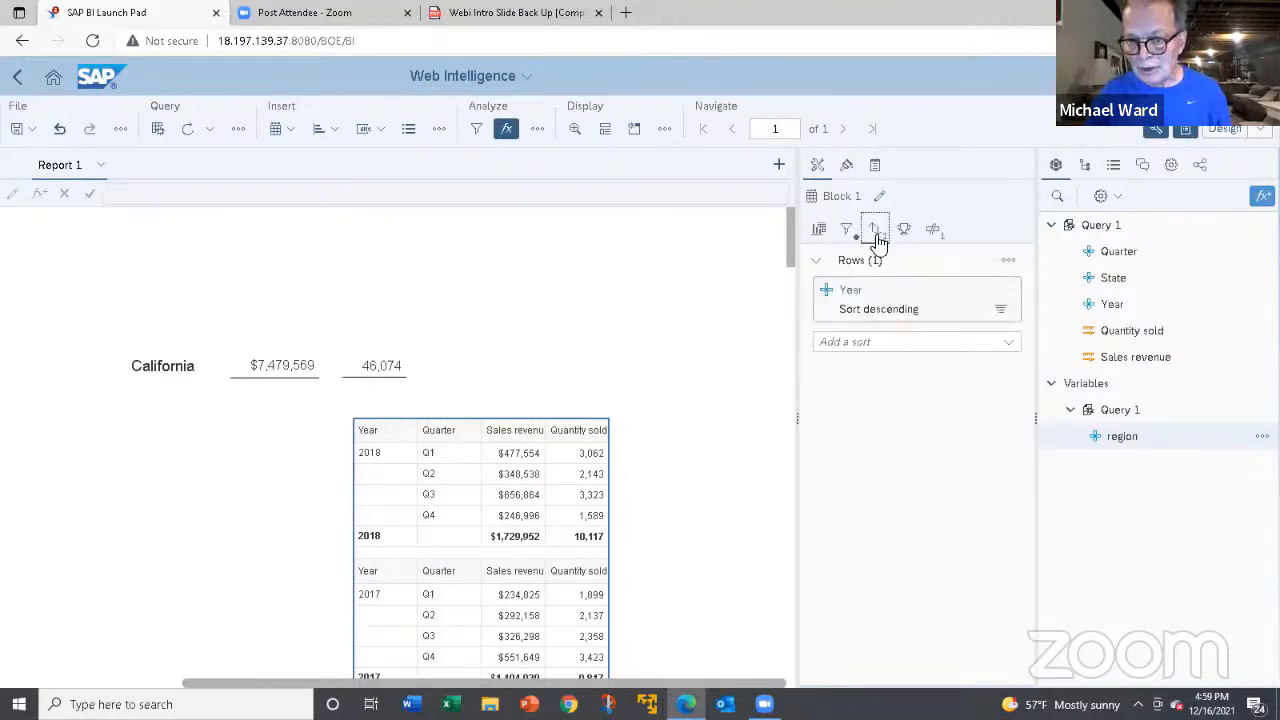
pyautogui.click(846, 228)
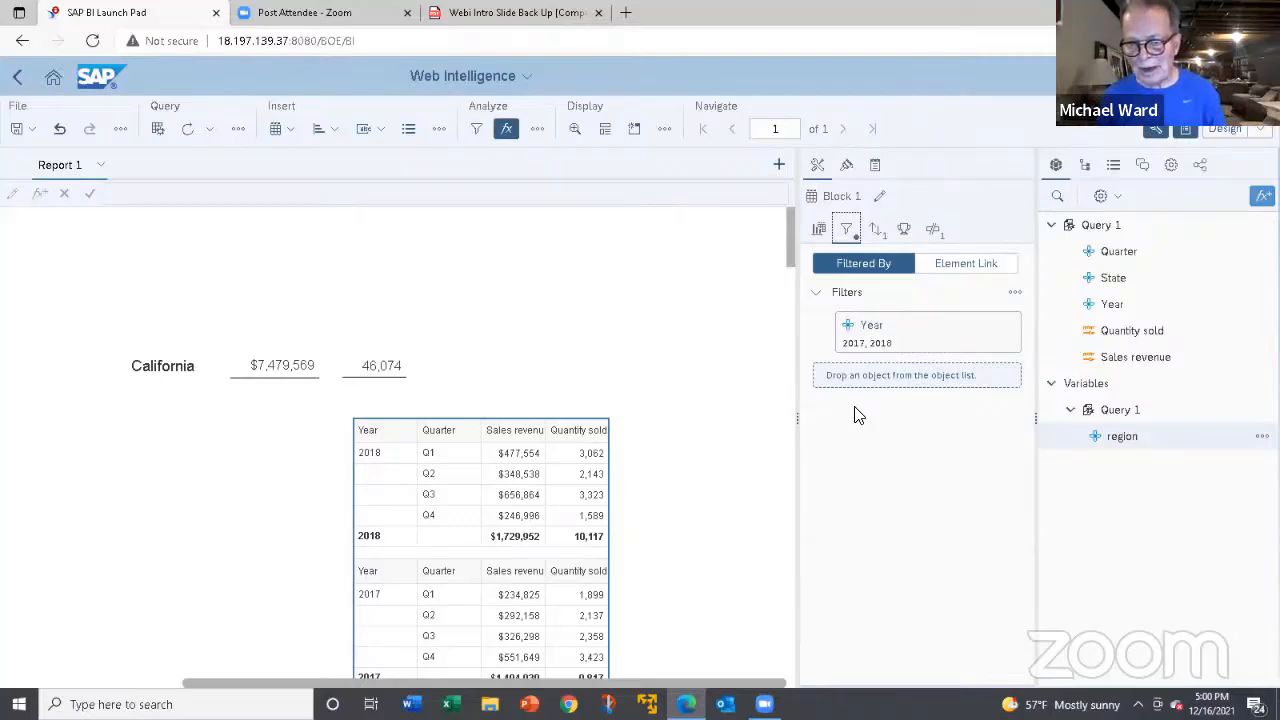
pyautogui.click(815, 229)
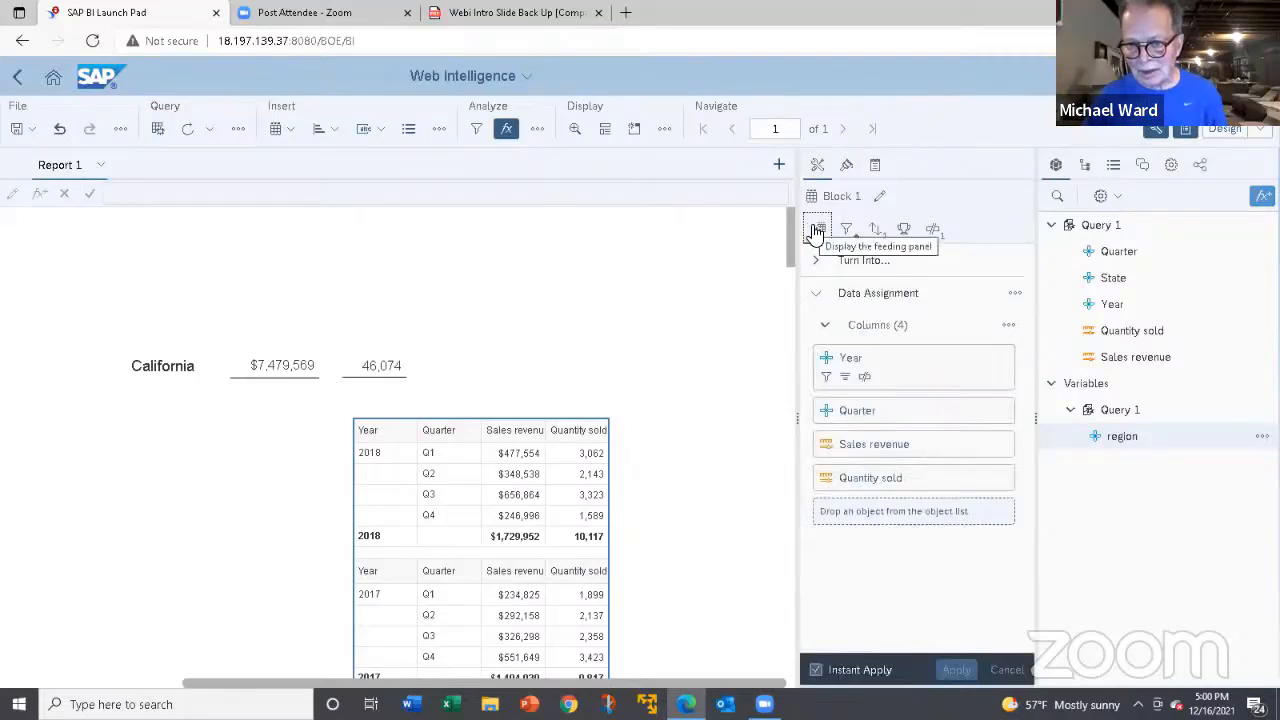
pyautogui.click(931, 232)
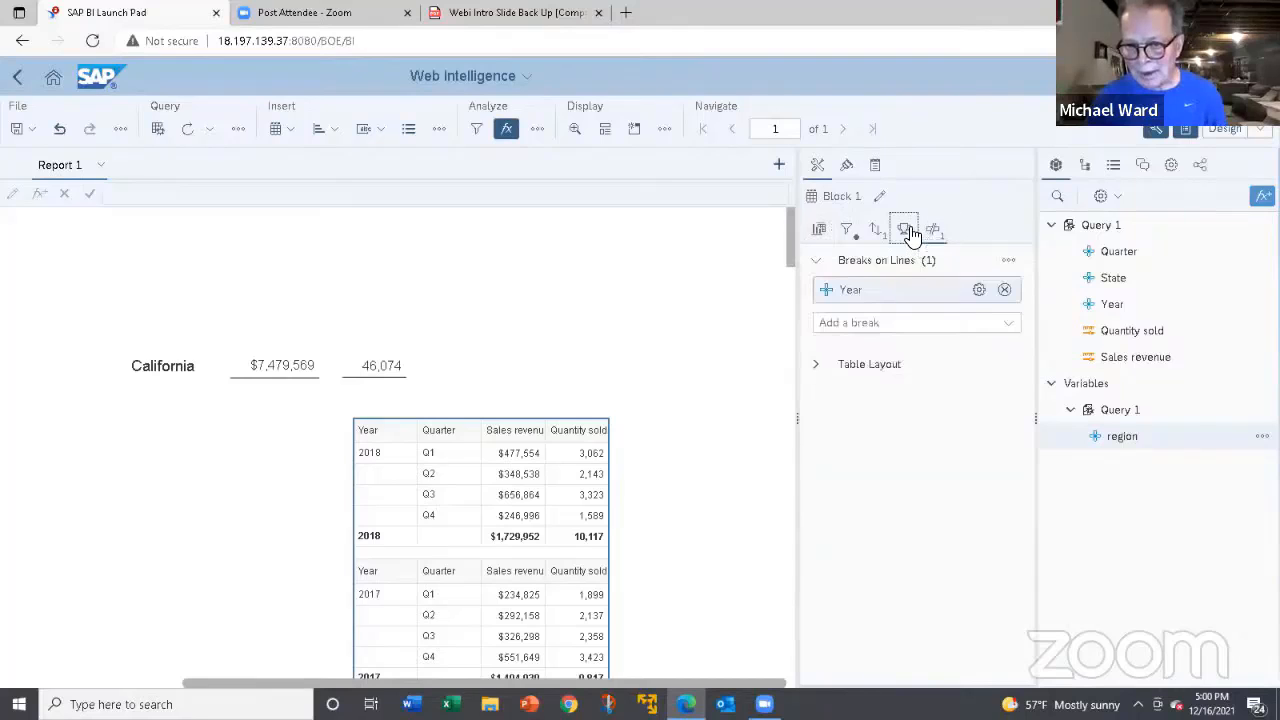
pyautogui.click(907, 231)
pyautogui.click(877, 233)
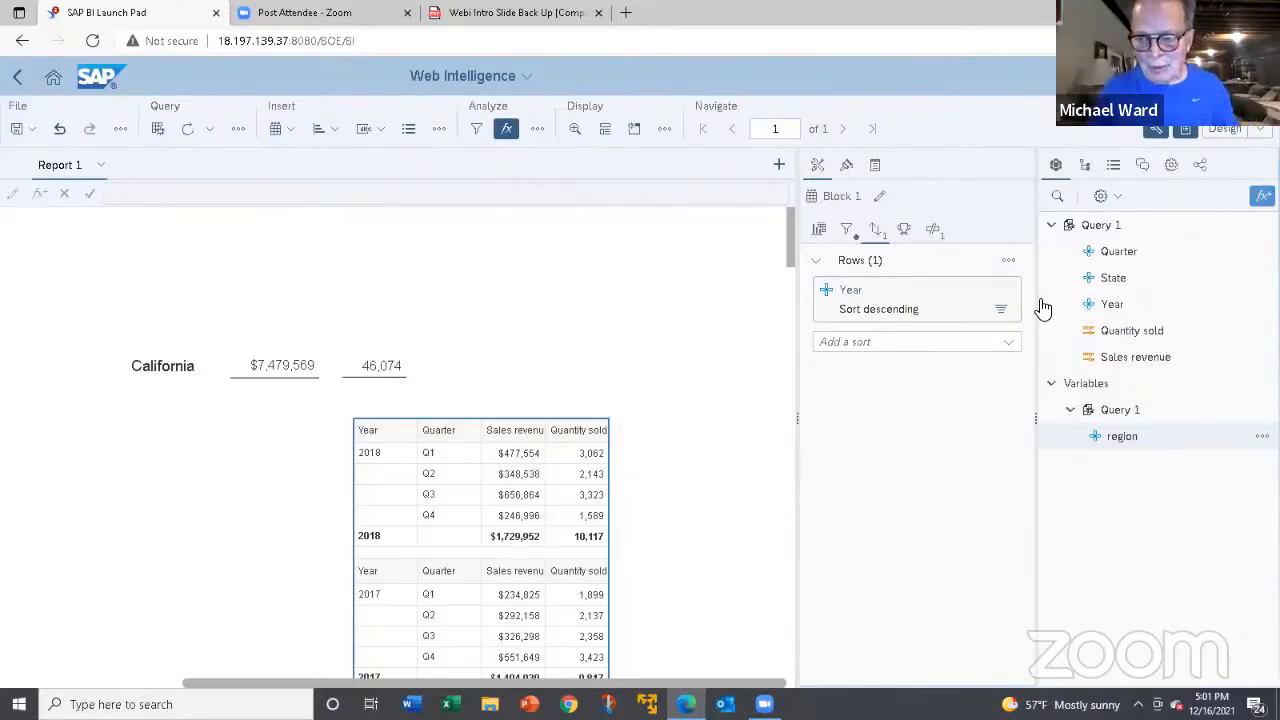
pyautogui.moveTo(1047, 304)
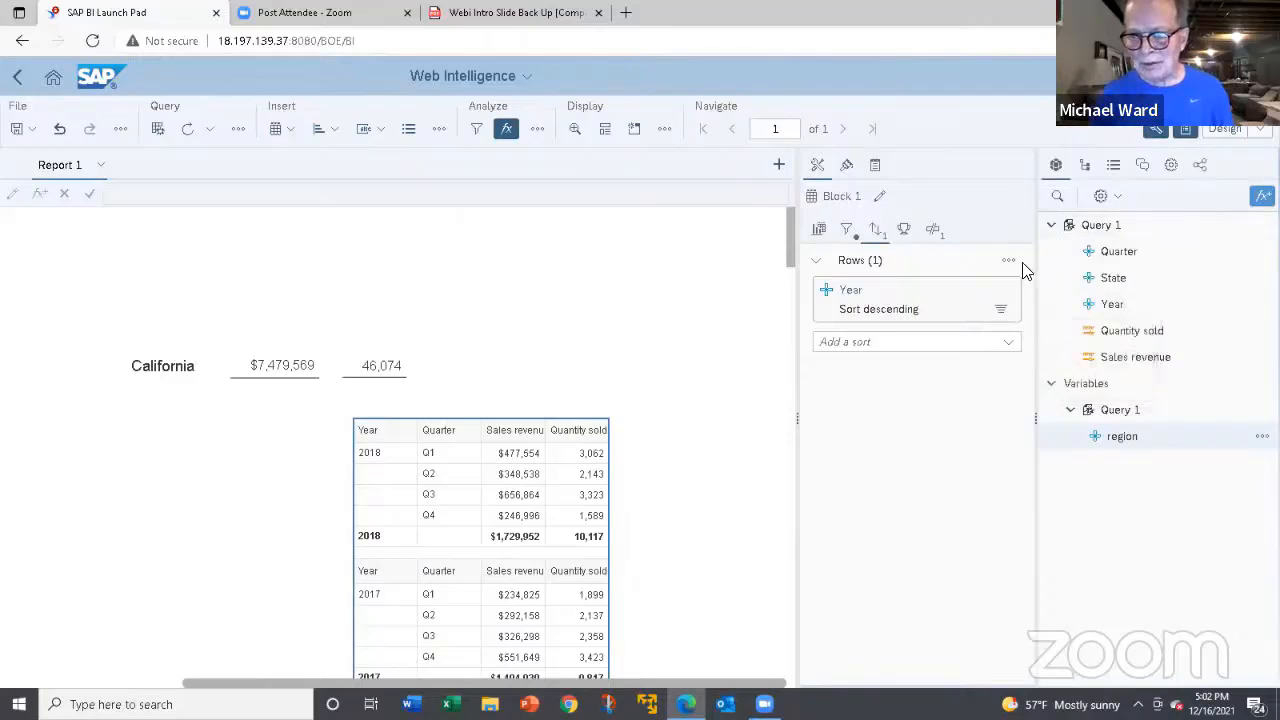
pyautogui.moveTo(1057, 280)
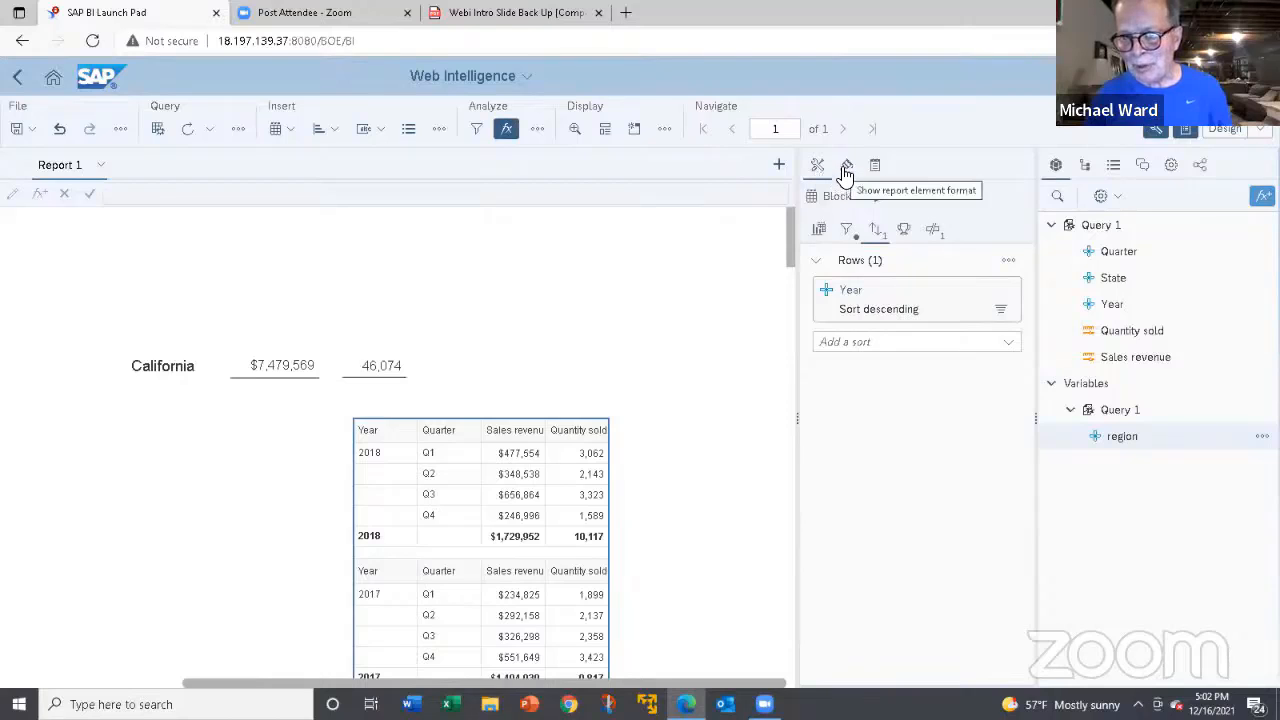
# Add State as a table column between Quarter and Sales revenue through the table's data assignment.
pyautogui.click(819, 232)
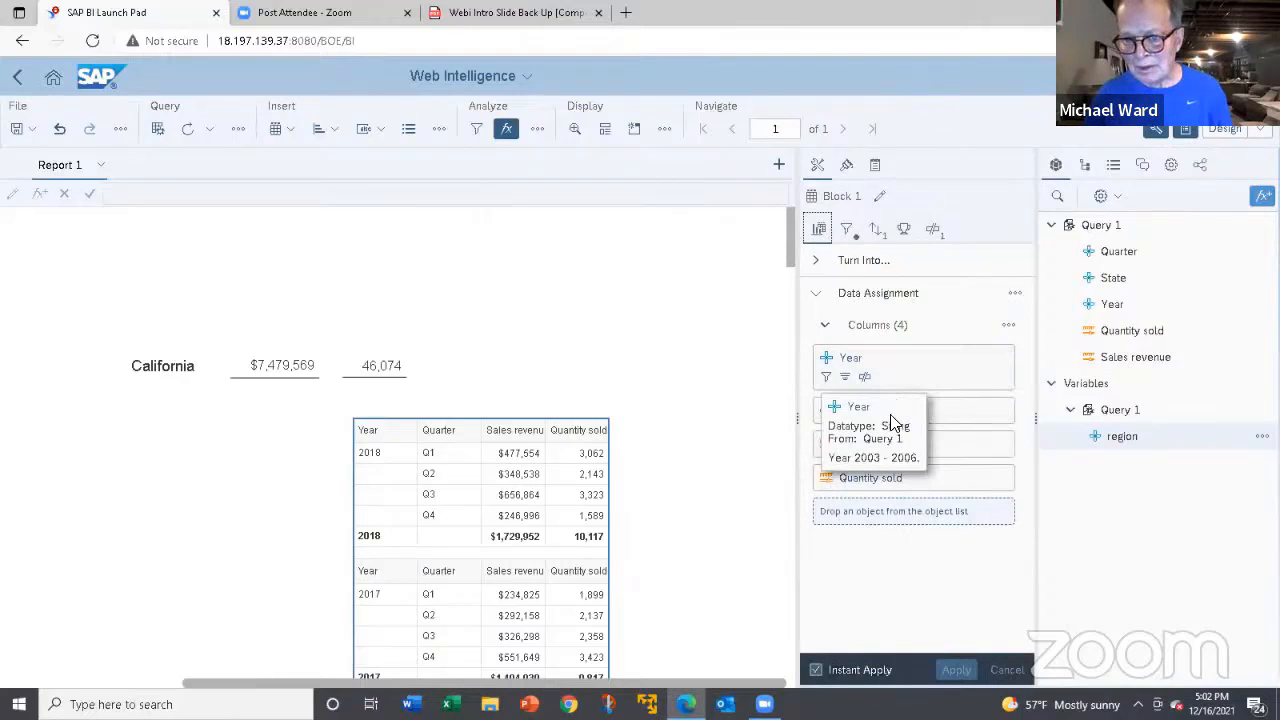
pyautogui.moveTo(1008, 418)
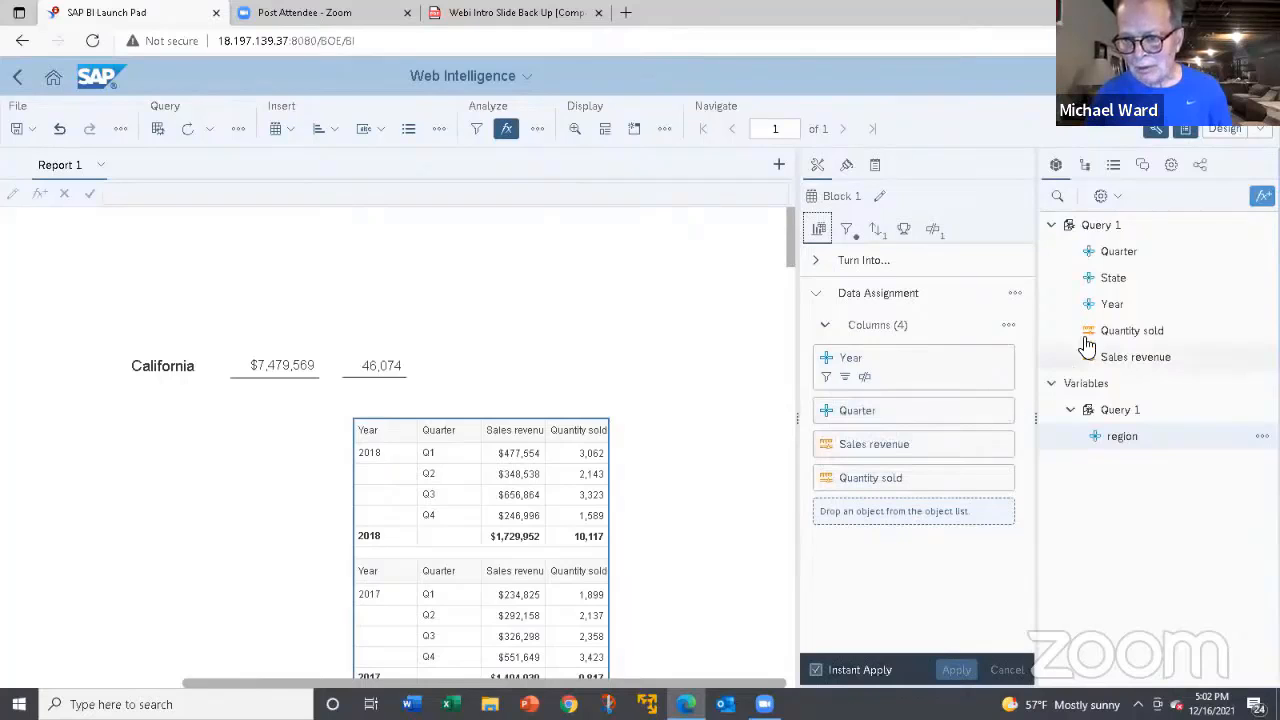
pyautogui.moveTo(1106, 283); pyautogui.dragTo(827, 422)
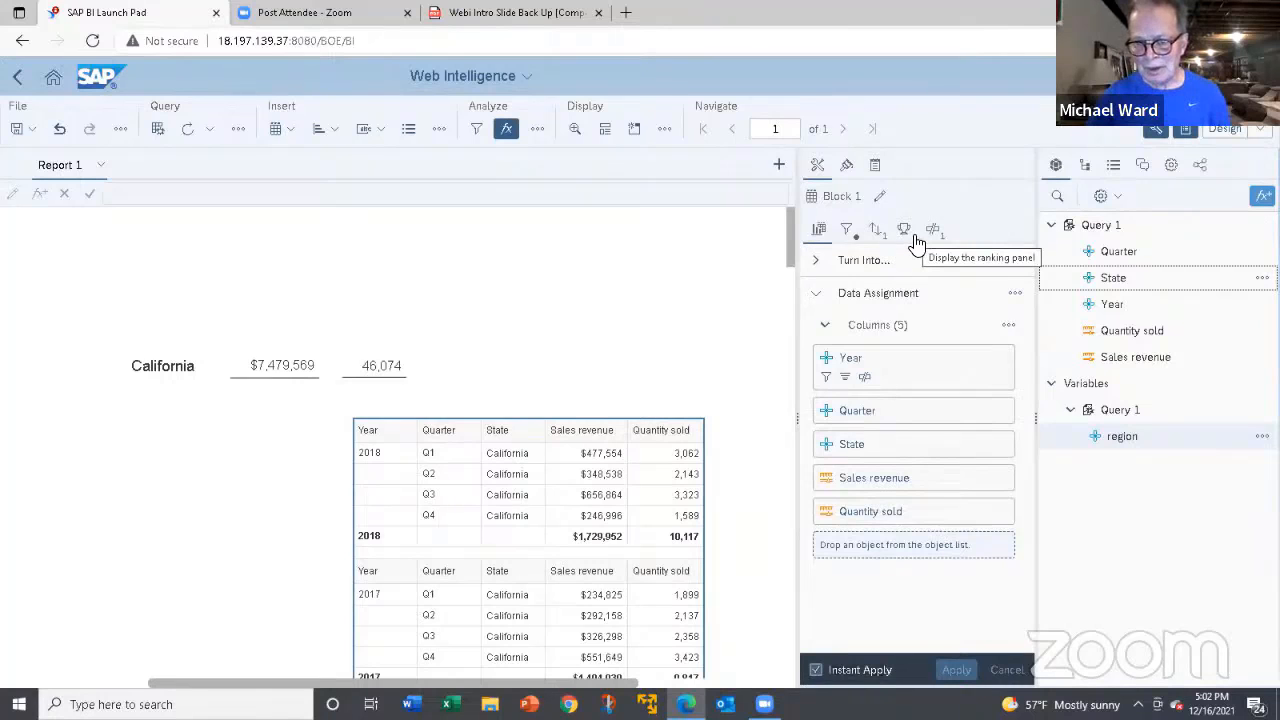
# View the report's structure and its navigation map of State sections.
pyautogui.click(1088, 168)
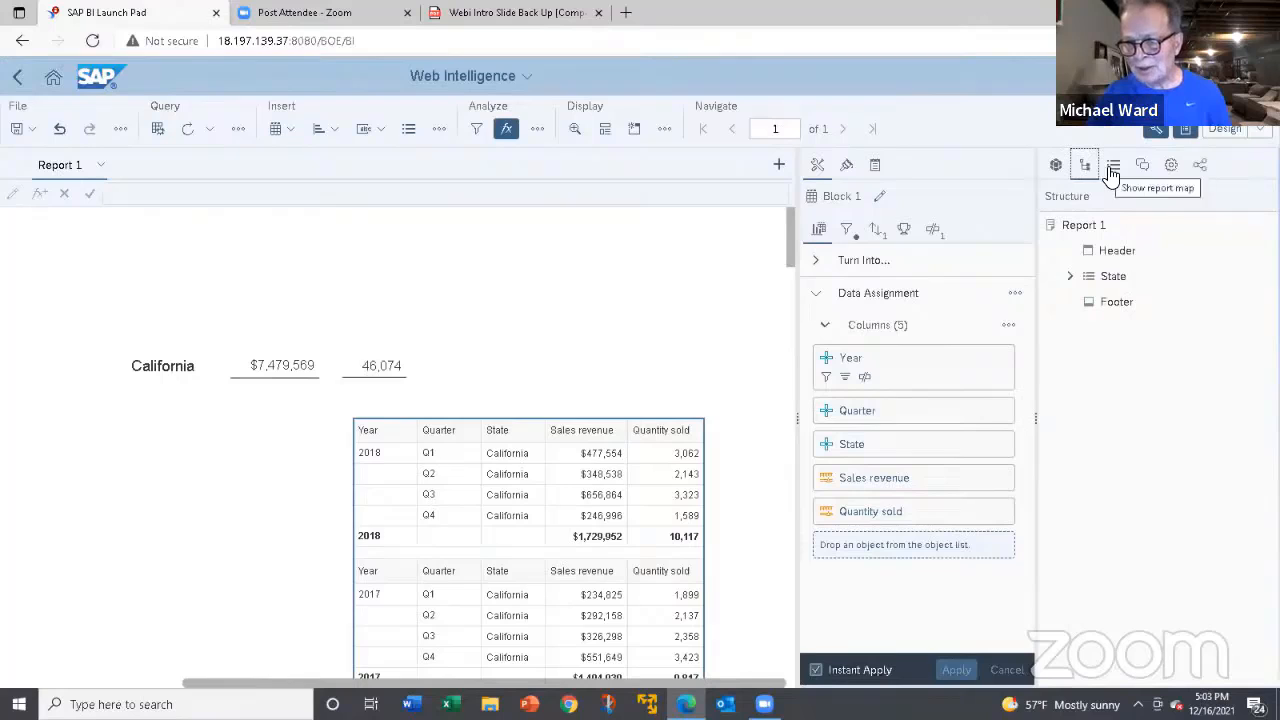
pyautogui.click(1112, 167)
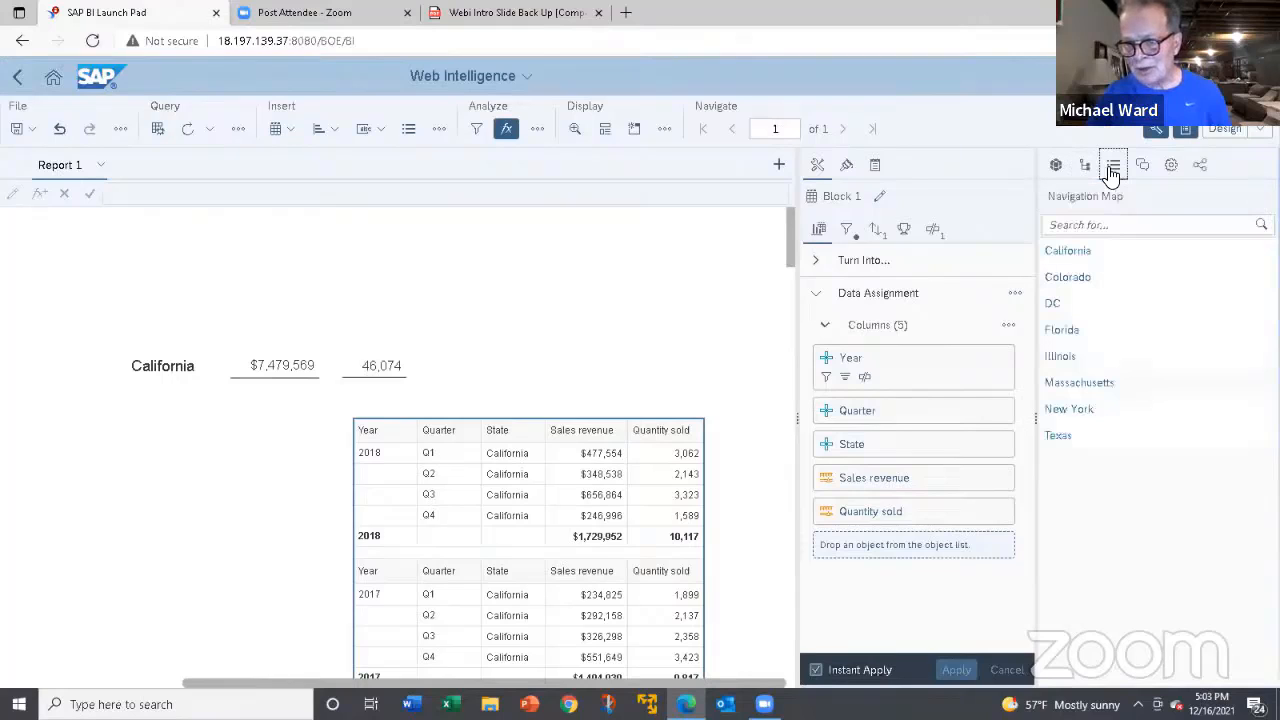